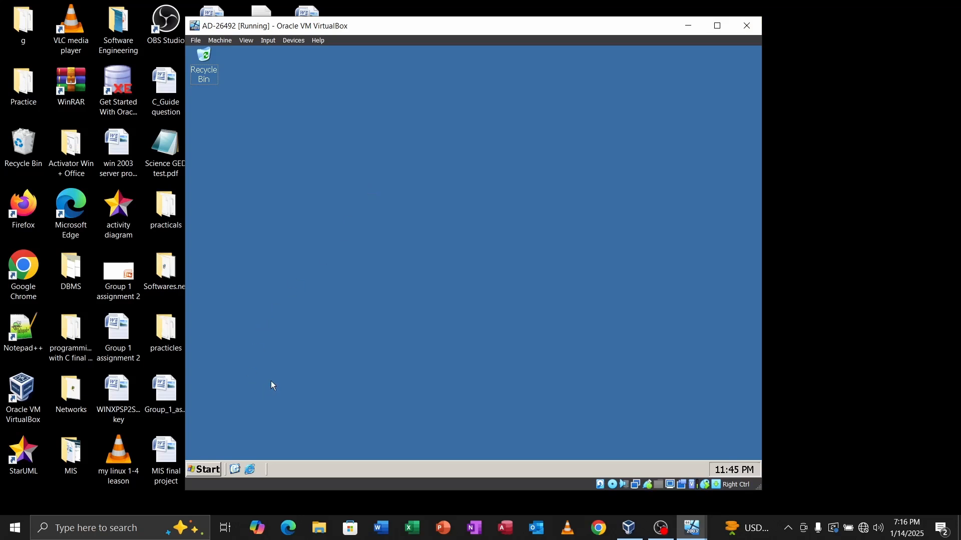
Step: Check the server's current IP configuration with ipconfig in a command prompt
key(super+r)
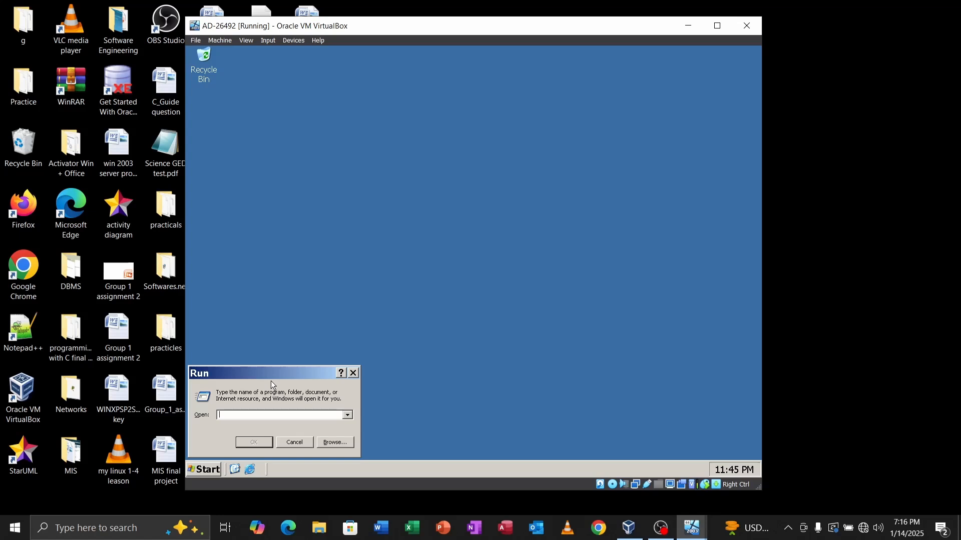
text(cmd)
key(Return)
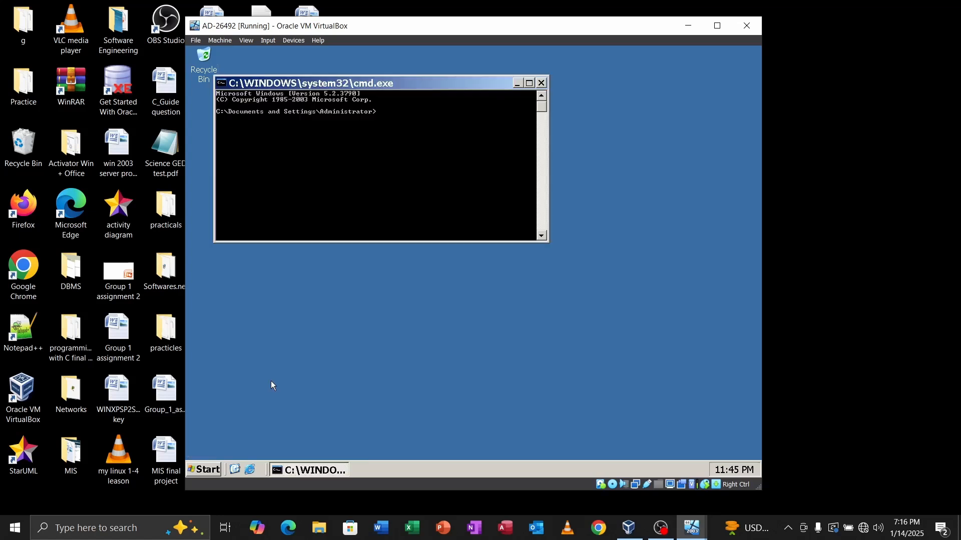
text(ipconfig)
key(Return)
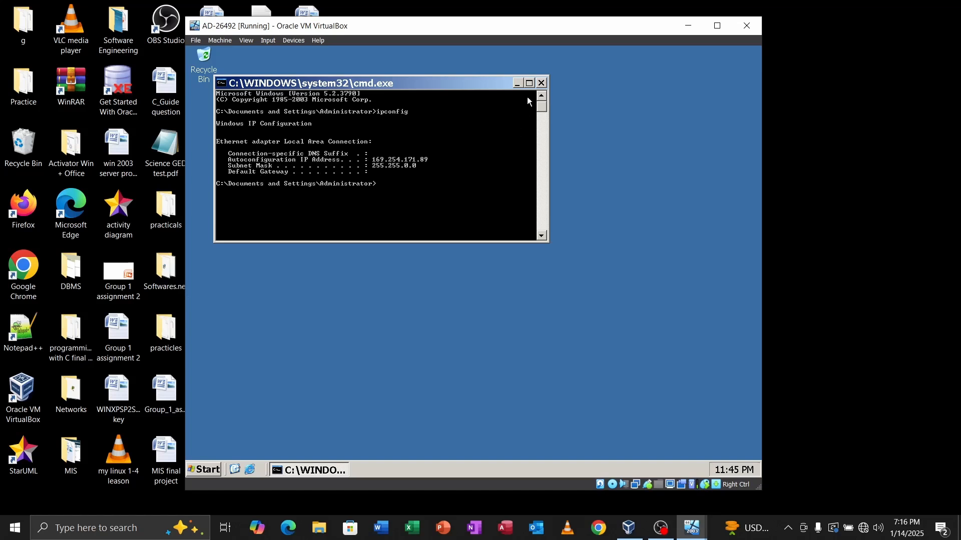
click(541, 83)
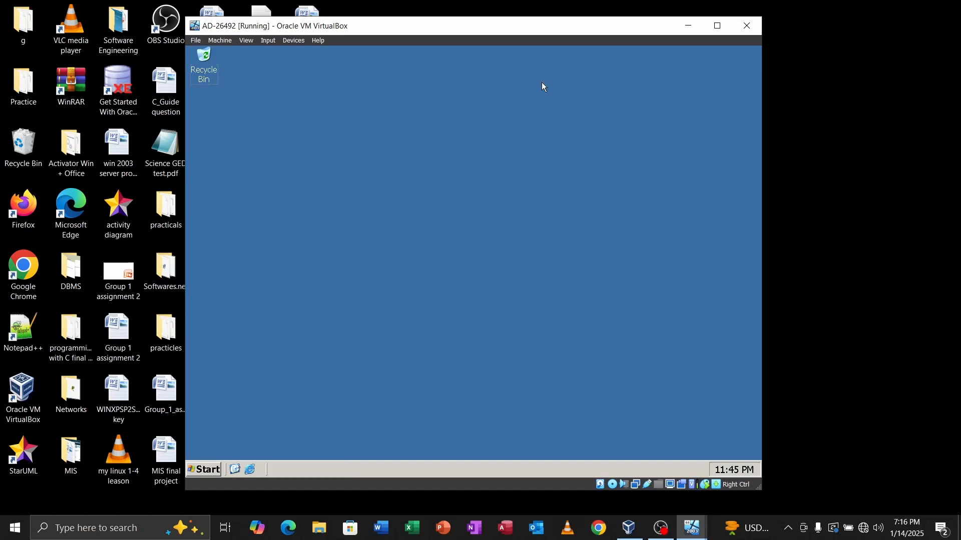
Step: Bring up the Internet Protocol (TCP/IP) properties of Local Area Connection via ncpa.cpl
key(super+r)
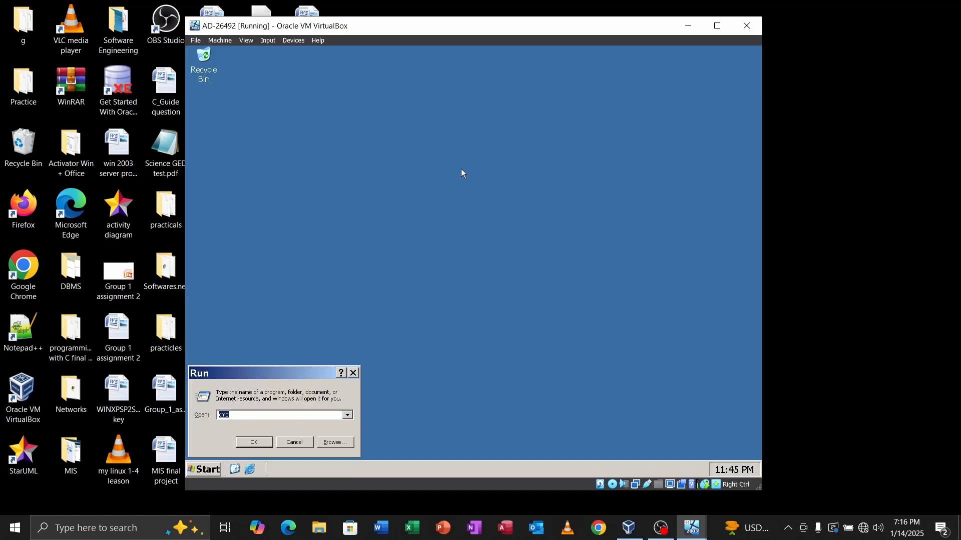
text(ncpa.cpl)
key(Return)
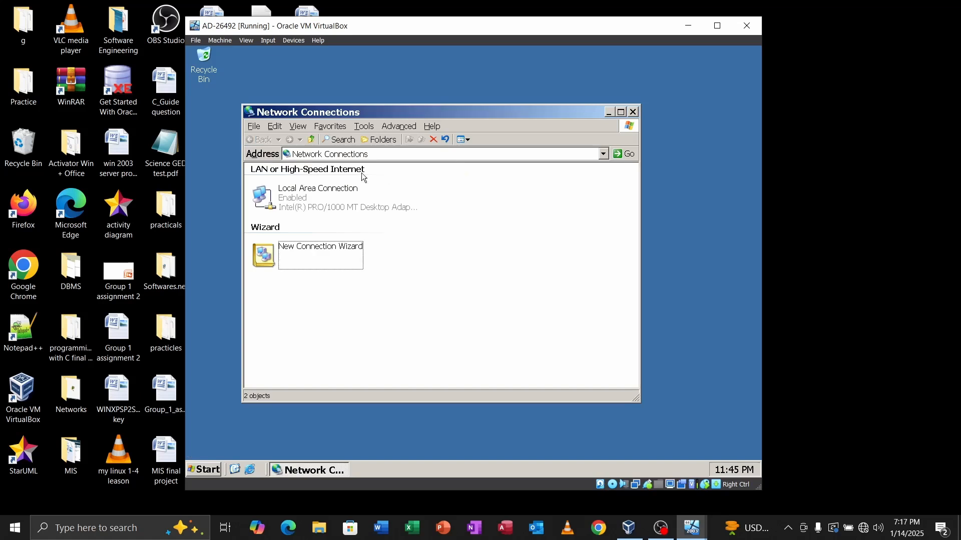
right_click(311, 196)
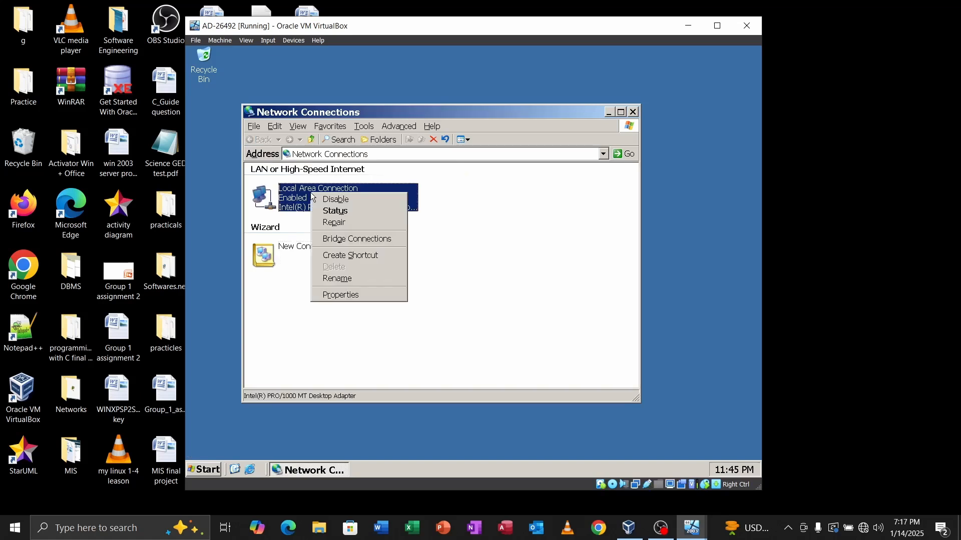
click(338, 296)
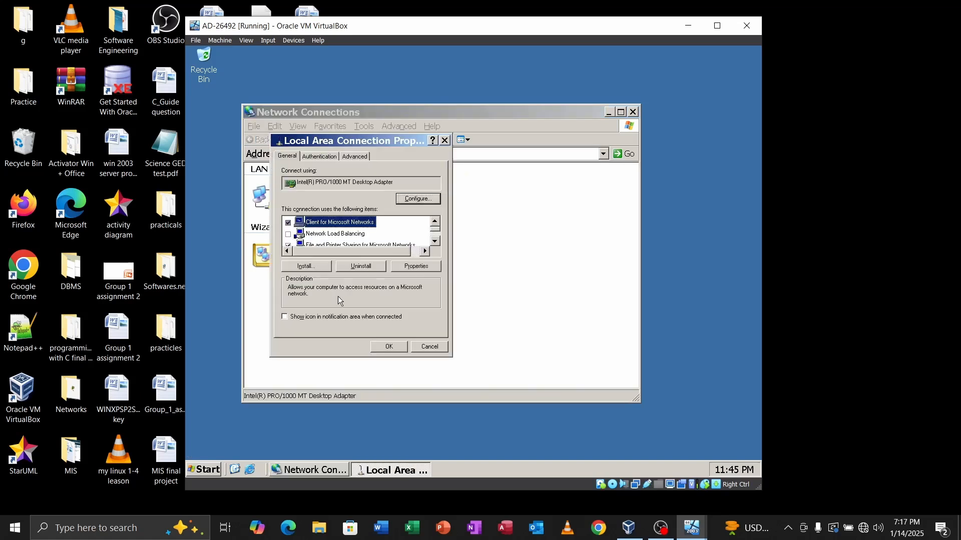
click(435, 242)
click(436, 242)
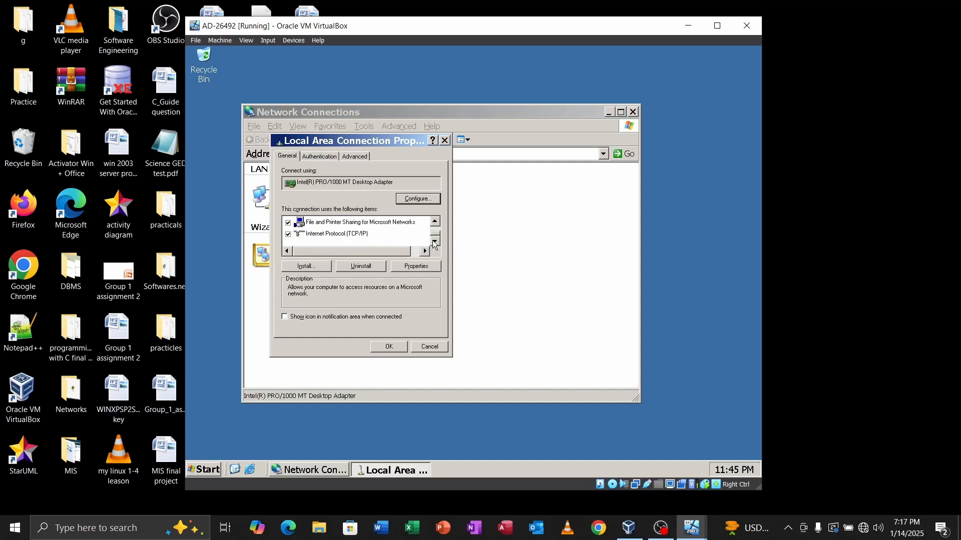
click(353, 234)
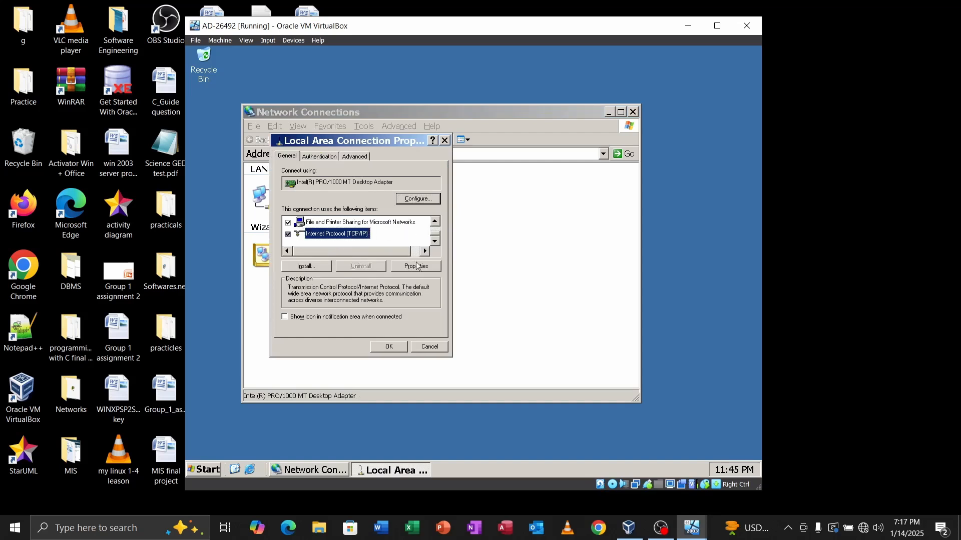
click(418, 266)
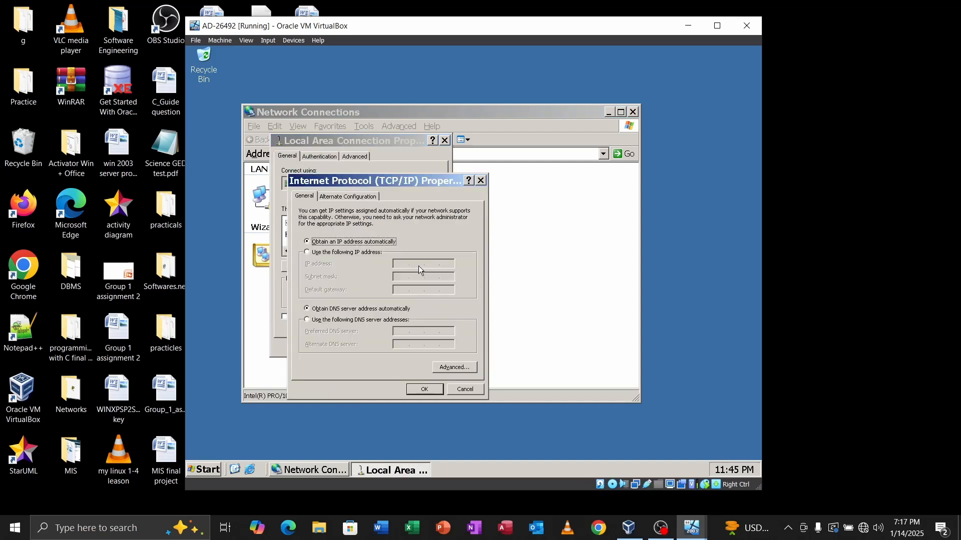
Step: Set static IP 192.168.10.10, mask 255.255.255.0, gateway 192.168.10.1 and DNS servers, then apply
click(322, 254)
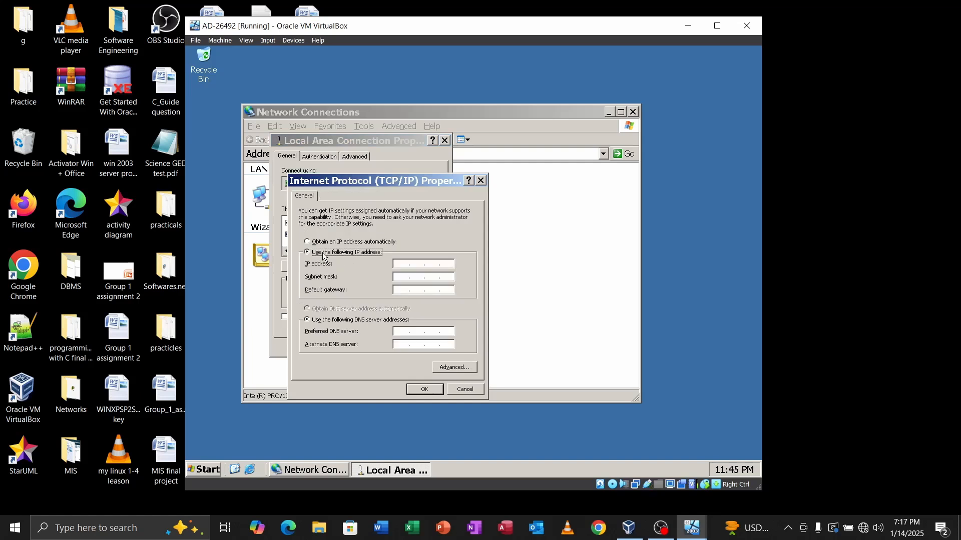
click(401, 265)
text(192 . 168 . 10 . 10)
key(Tab)
key(Tab)
text(192 . )
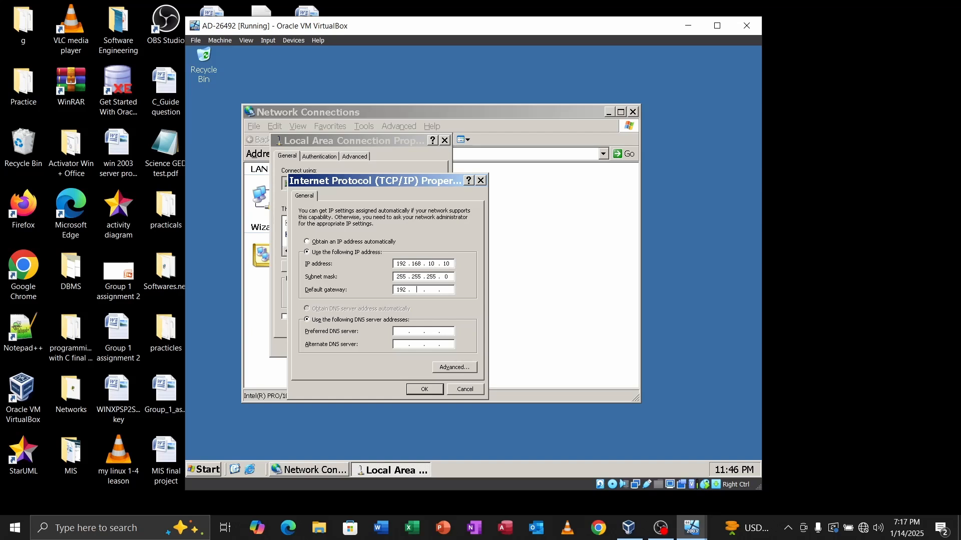
text(168 . 10 .)
key(Tab)
key(Tab)
text(172)
click(421, 390)
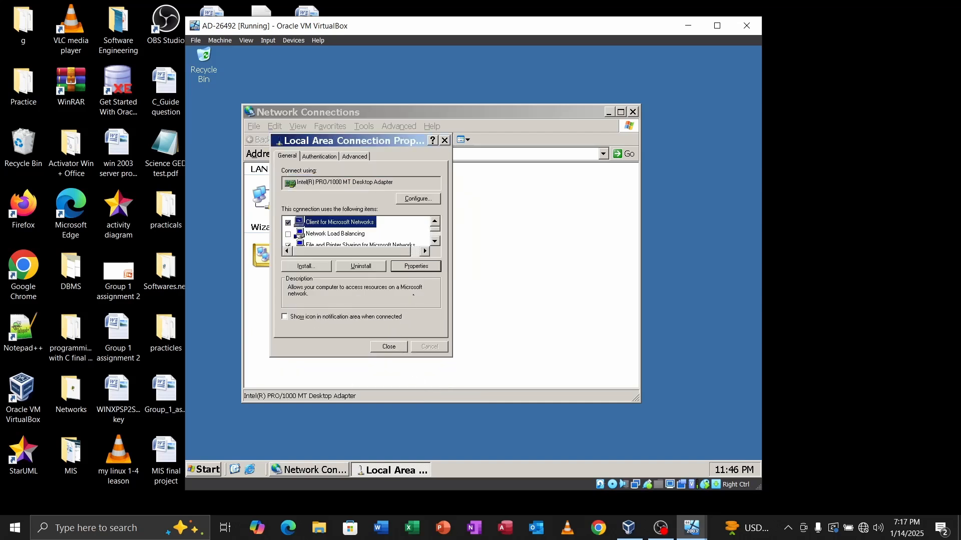
click(389, 347)
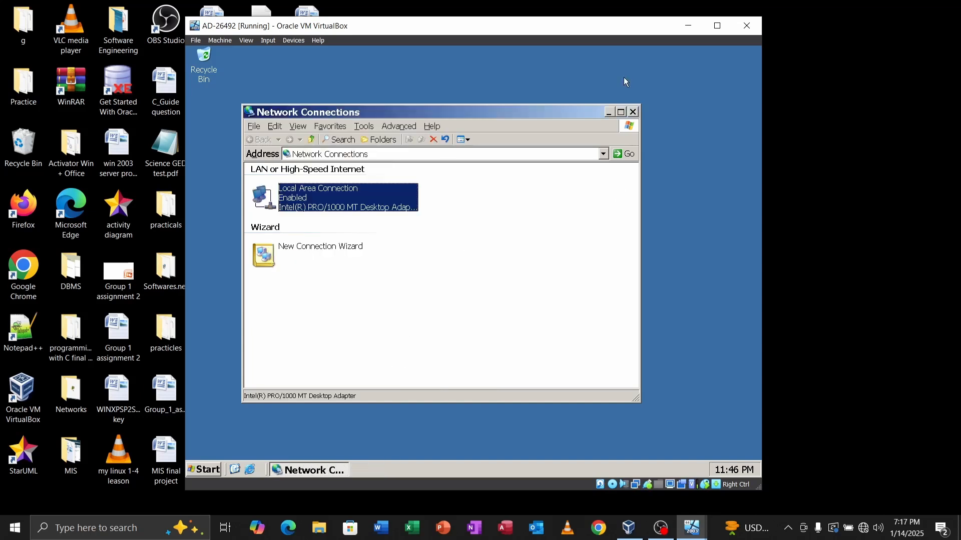
Step: Verify via ipconfig that the server shows 192.168.10.10, mask 255.255.255.0, gateway 192.168.10.1
click(610, 112)
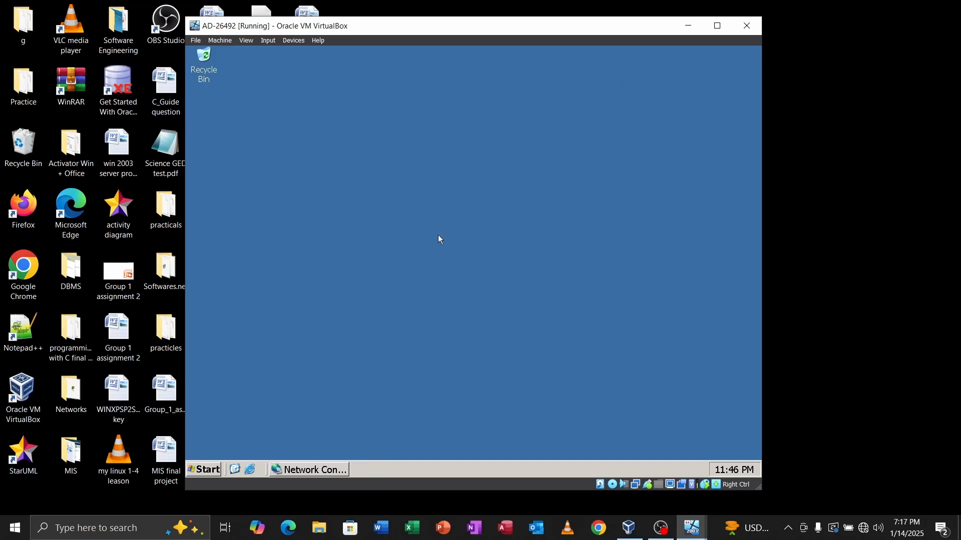
key(super+r)
text(cmd)
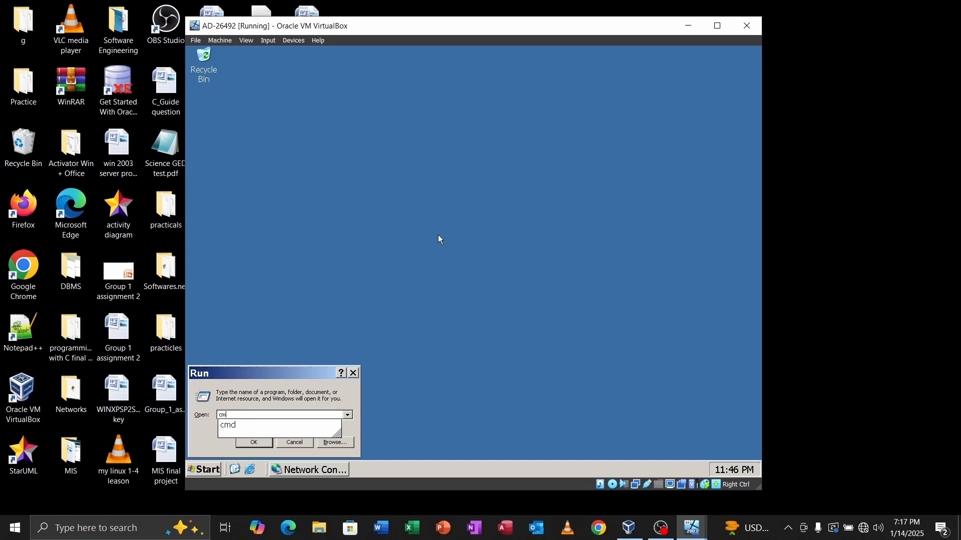
key(Return)
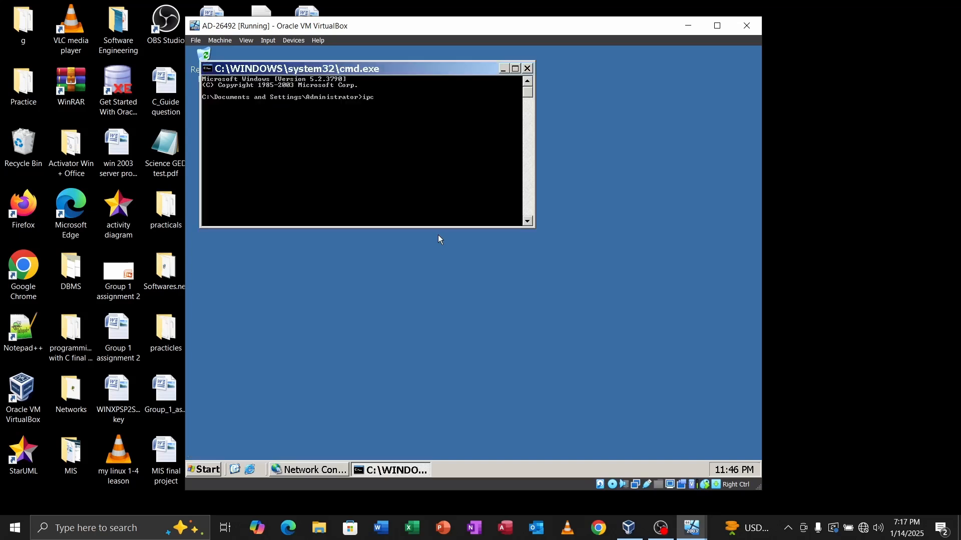
text(ipconfig)
key(Return)
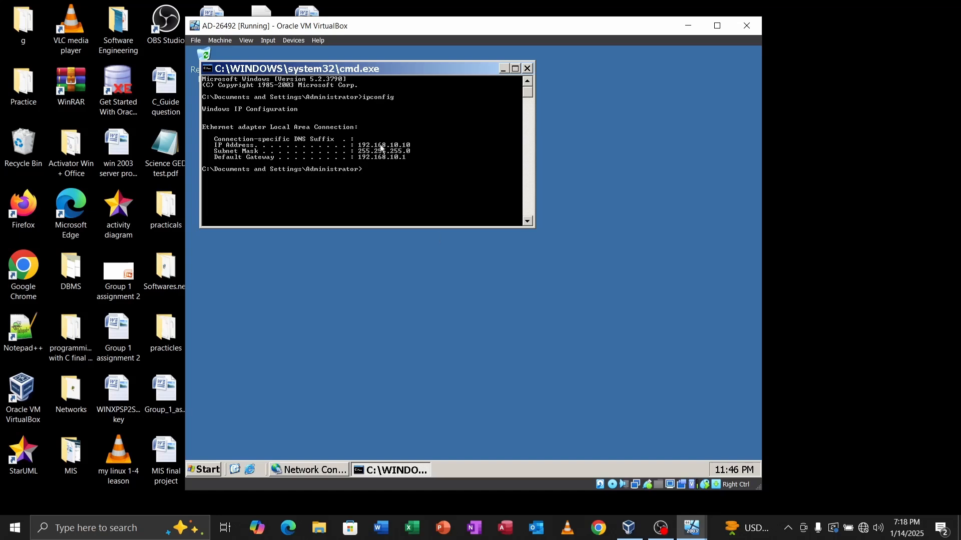
click(527, 68)
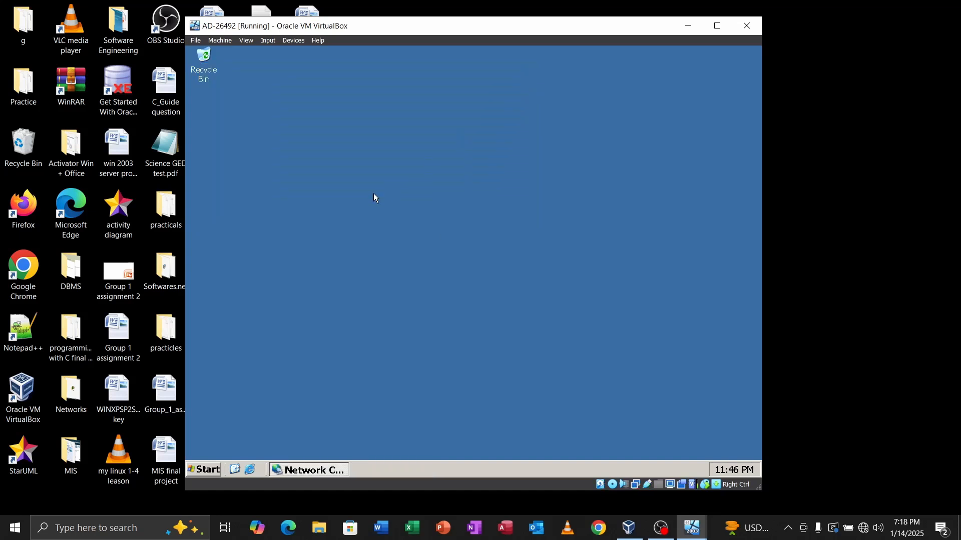
key(super+r)
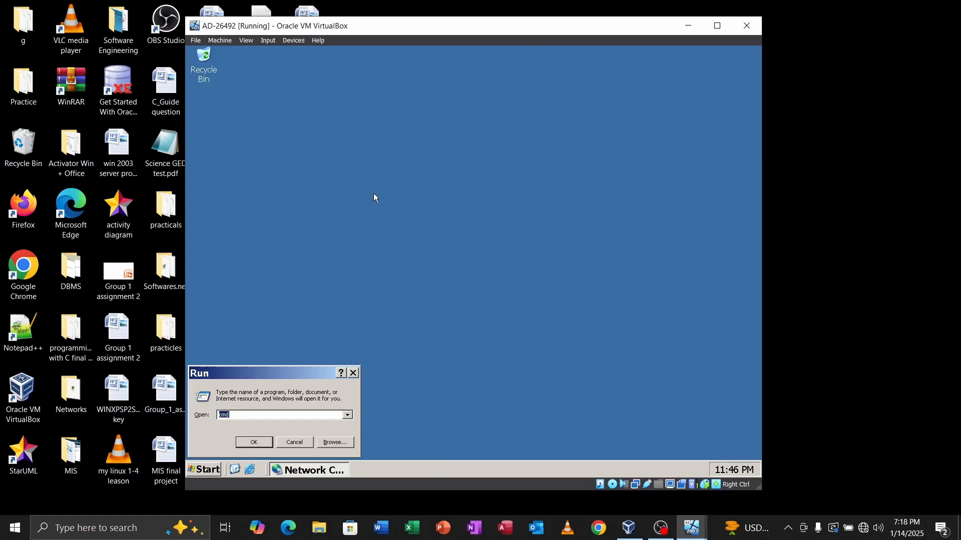
Step: Run dcpromo and name the new domain's full DNS name 26492.cnet
text(dcpromo)
key(Return)
key(Return)
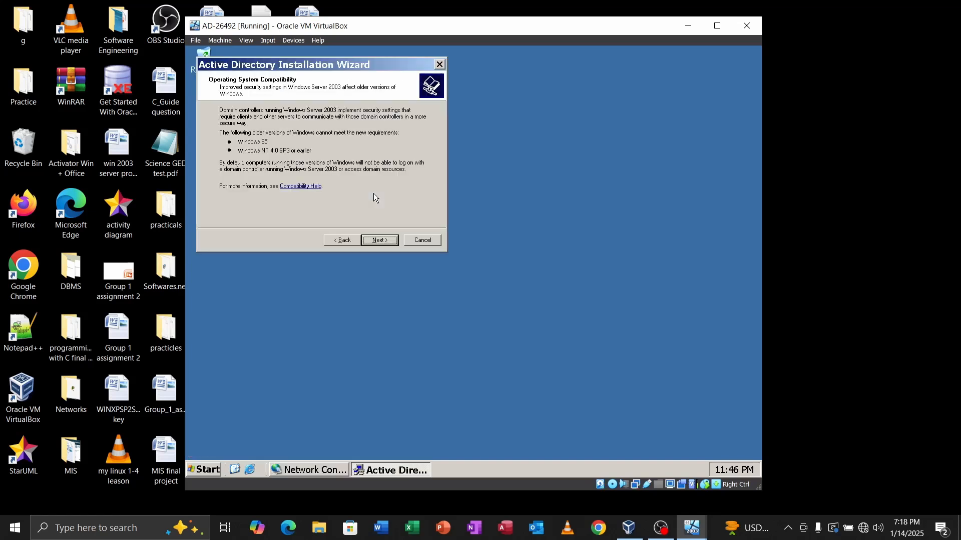
key(Return)
key(Return)
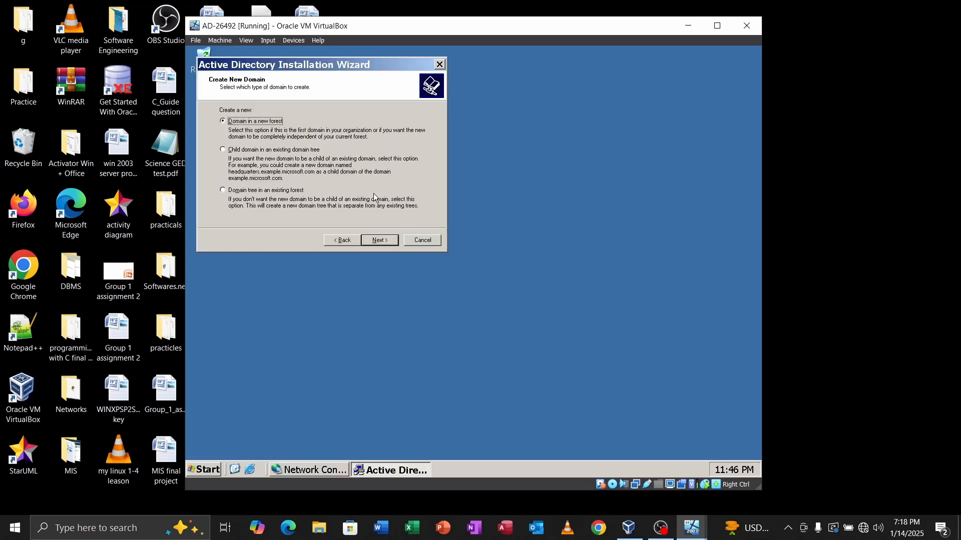
key(Return)
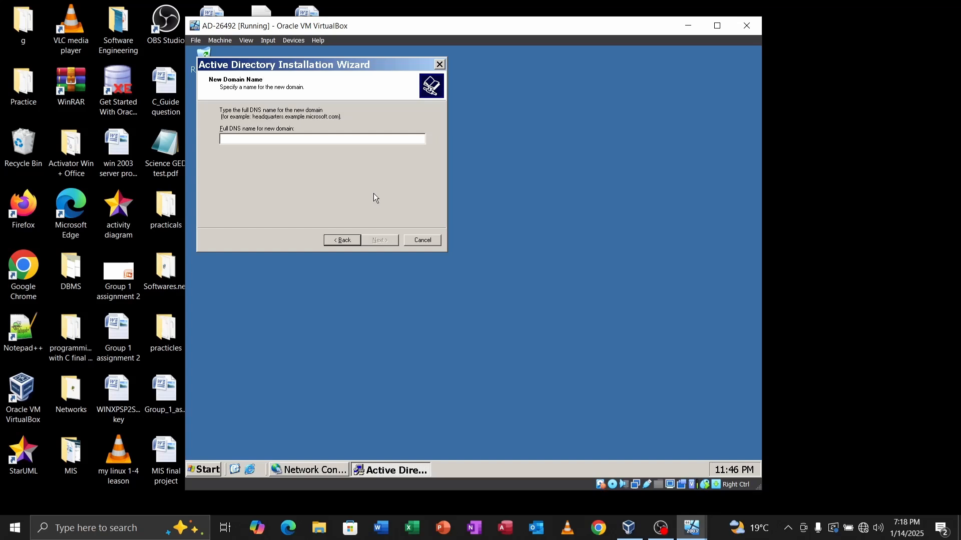
text(2649)
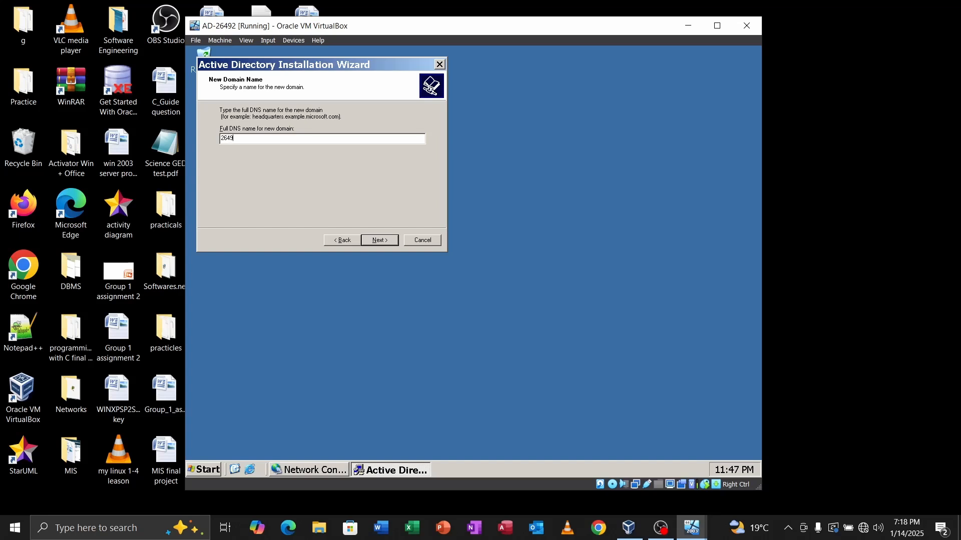
text(2.cneted)
key(BackSpace)
key(BackSpace)
click(382, 243)
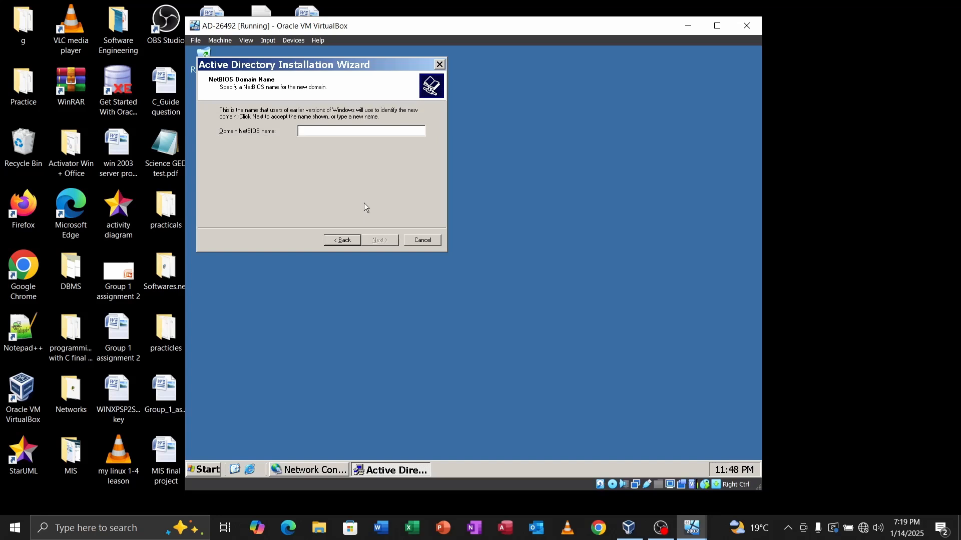
Step: Use NetBIOS name CNET, default database folders, install DNS and keep default permissions
text(CNET)
click(382, 240)
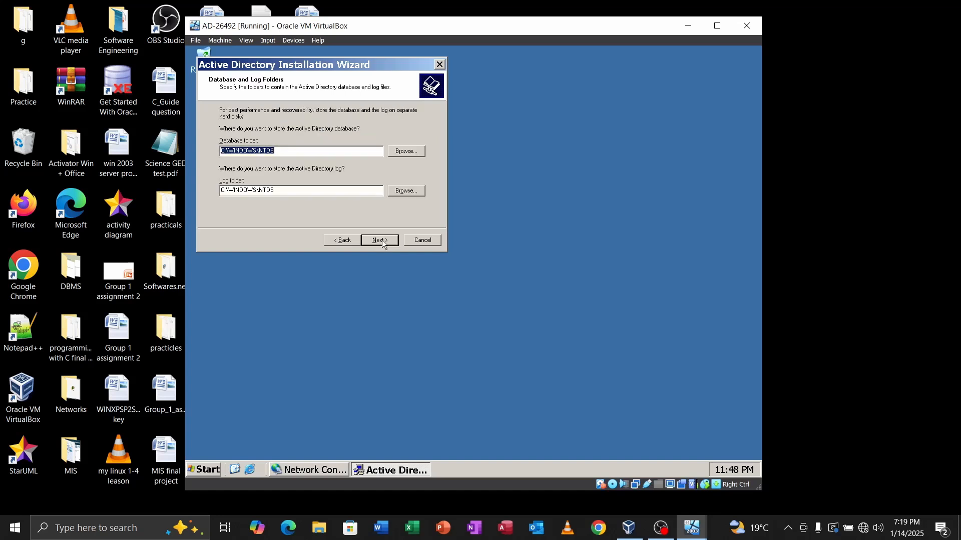
click(382, 240)
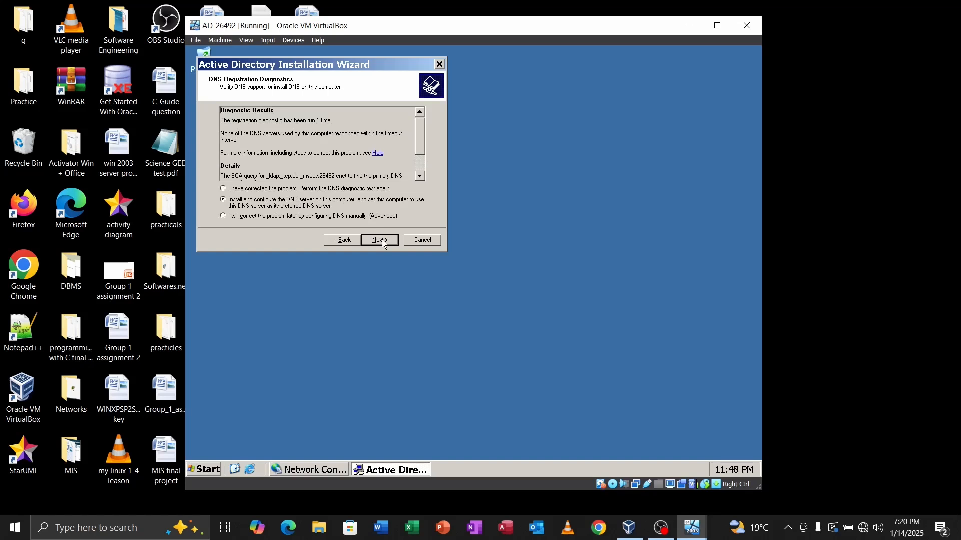
click(380, 240)
click(379, 240)
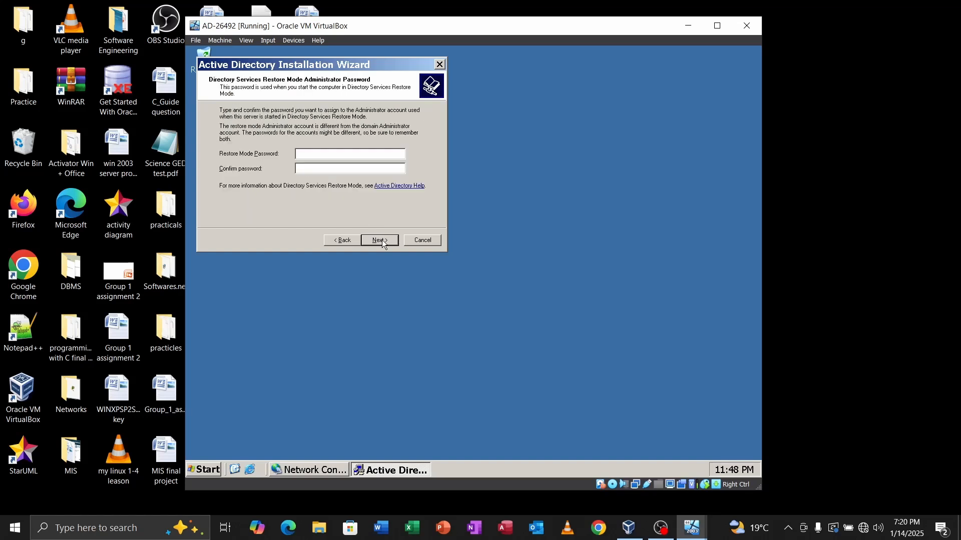
Step: Enter the Directory Services Restore Mode password and type its confirmation
key(Caps_Lock)
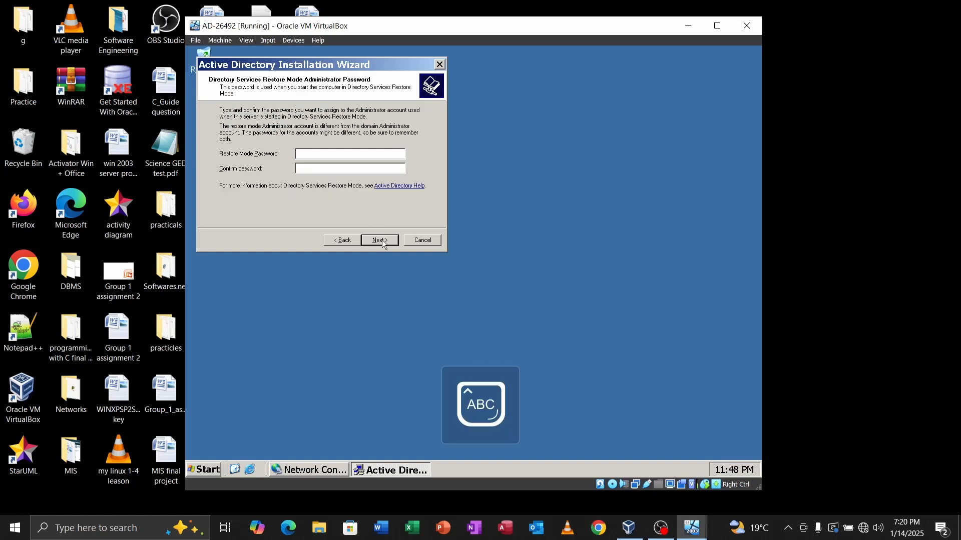
text(•)
key(Caps_Lock)
text(•••••••)
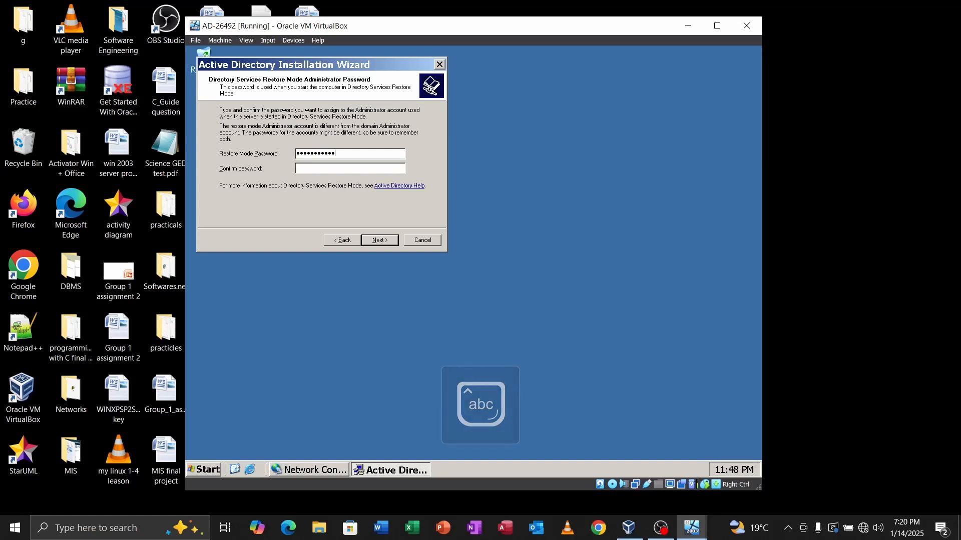
key(Caps_Lock)
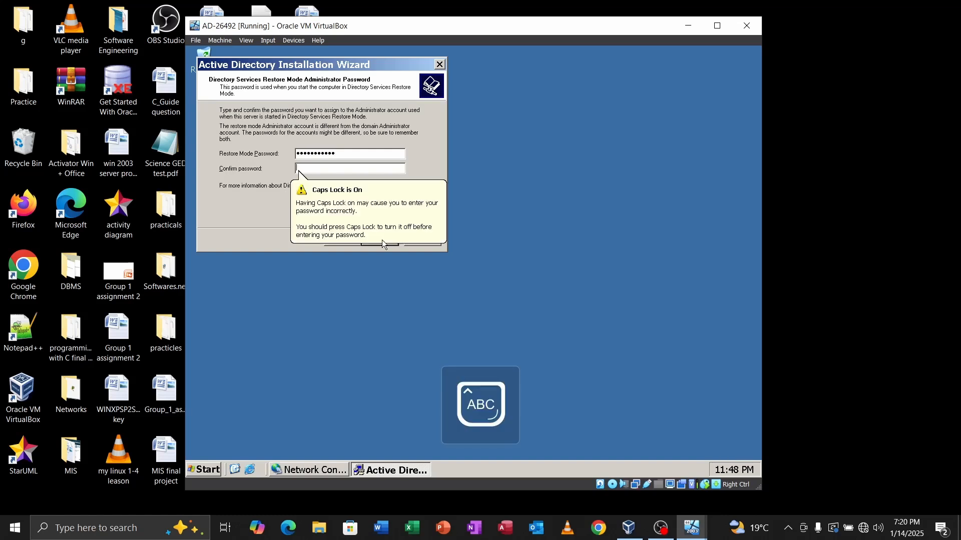
key(Caps_Lock)
text(••••)
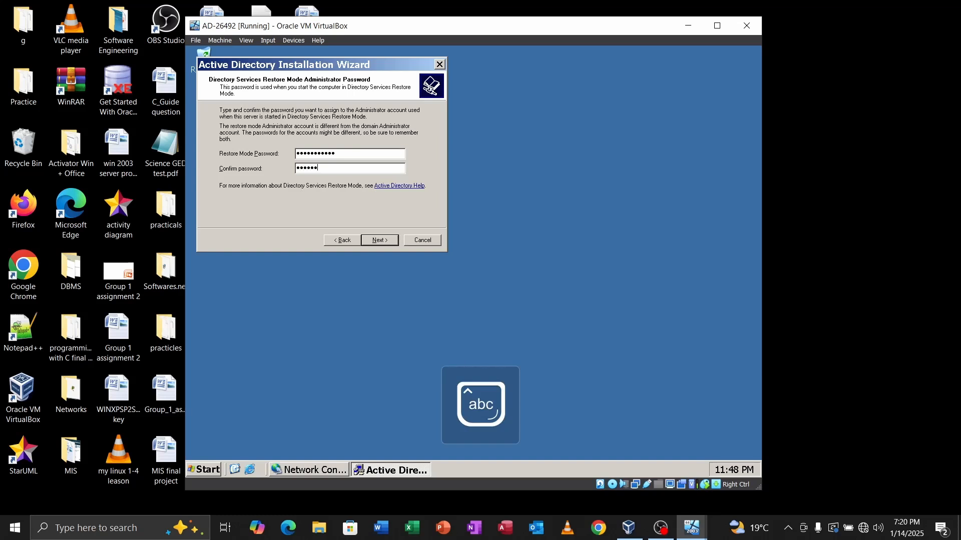
text(•)
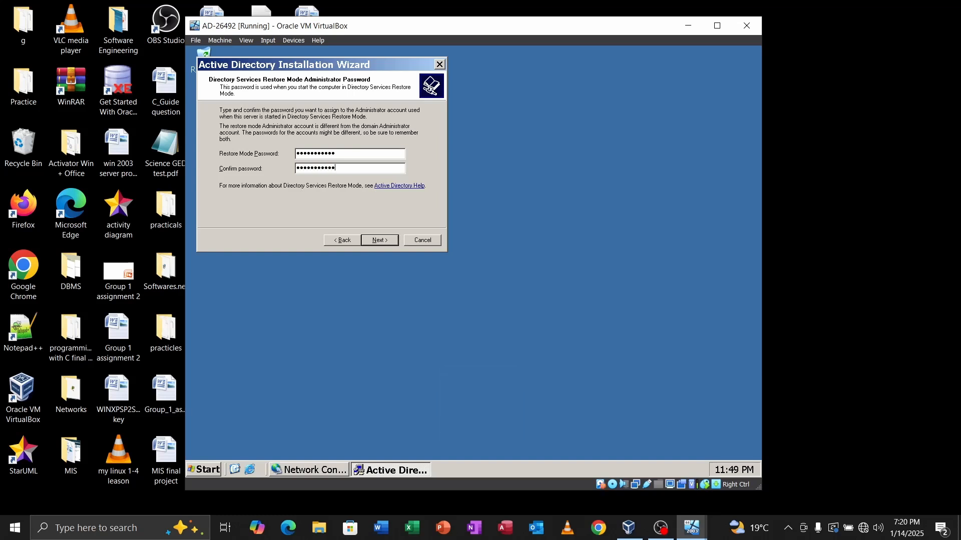
Step: Accept the restore password and start configuring Active Directory from the summary
click(382, 239)
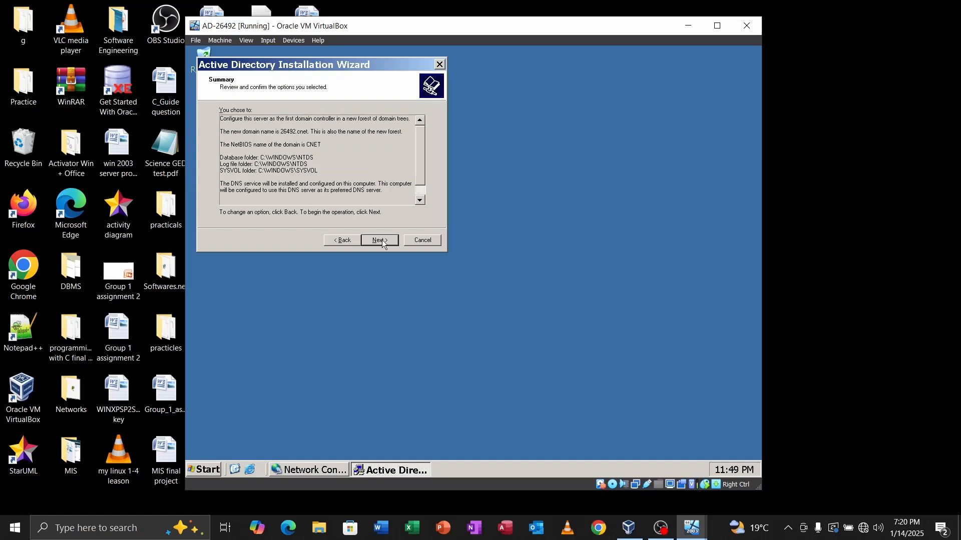
click(382, 239)
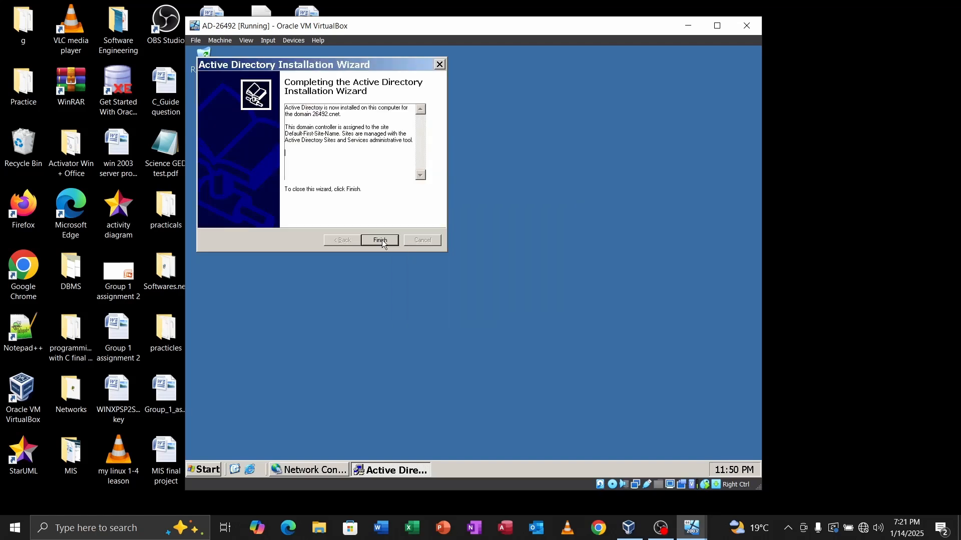
Step: Finish the Active Directory wizard, restart the server, and bring VirtualBox Manager forward
click(383, 239)
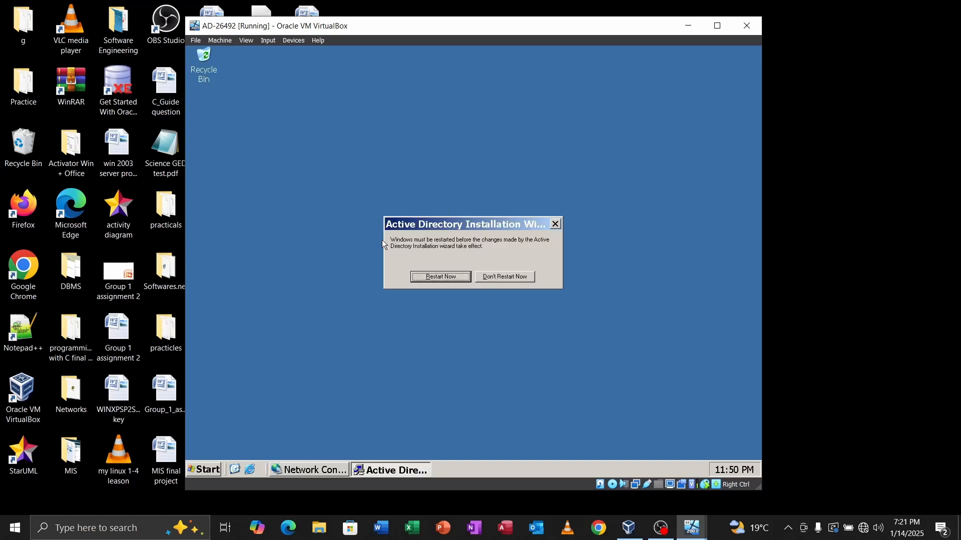
click(437, 275)
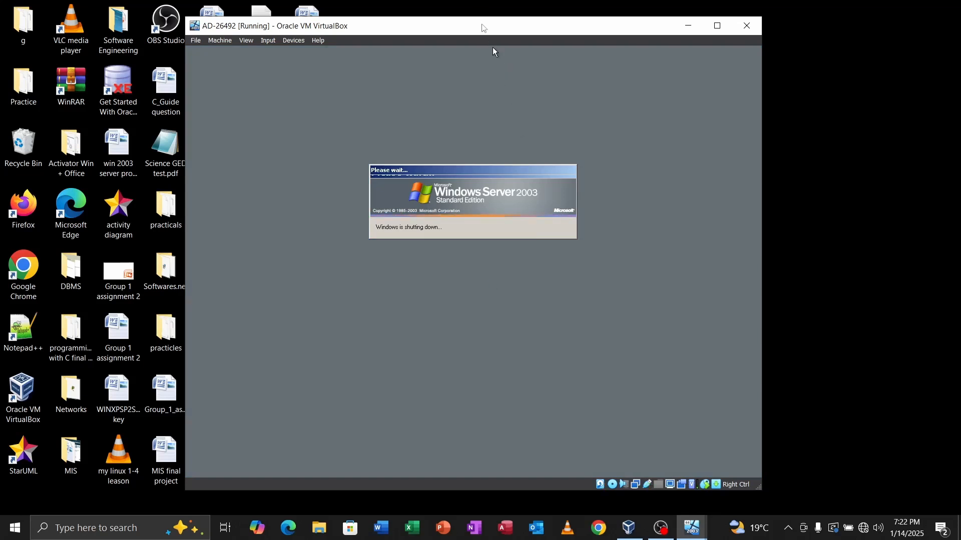
drag(483, 27, 311, 23)
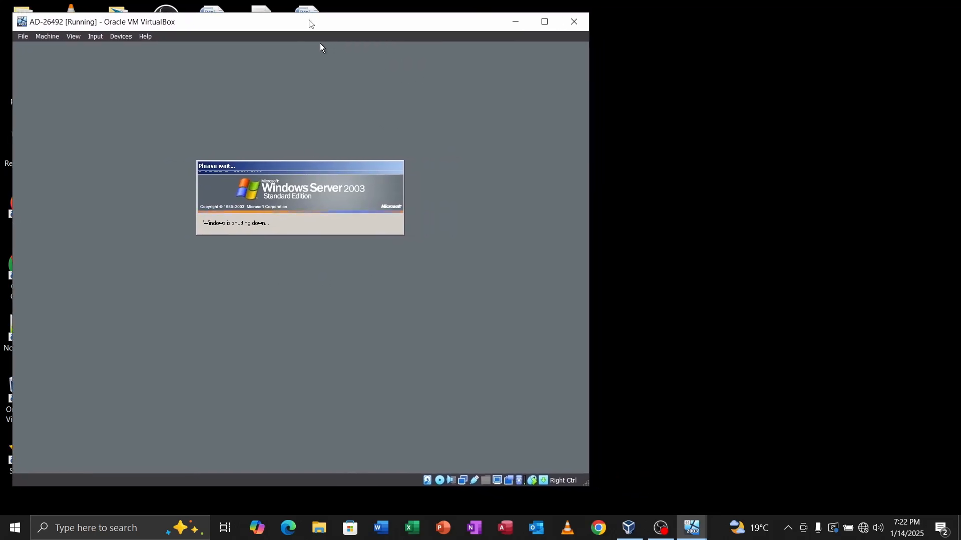
click(629, 528)
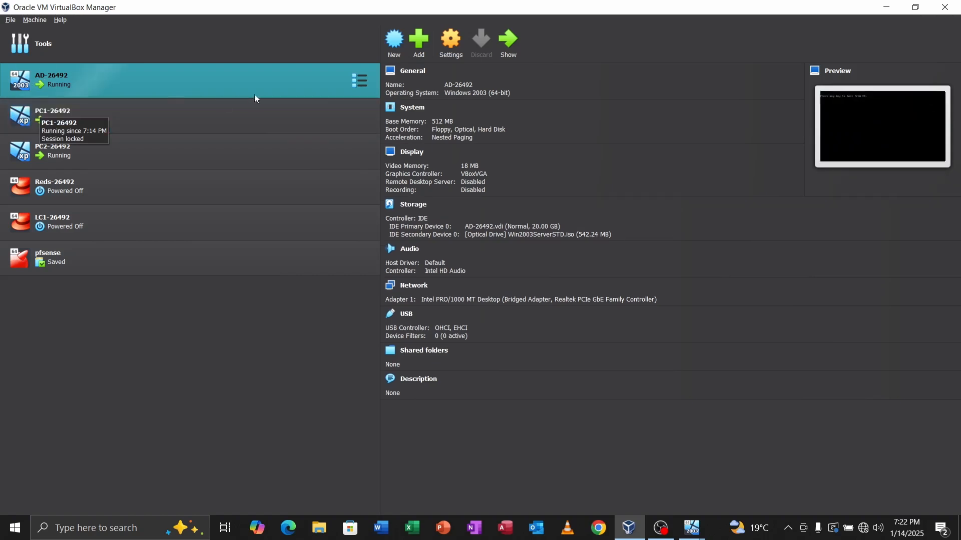
Step: Open the running PC1-26492 virtual machine's window from the VirtualBox Manager list
double_click(101, 109)
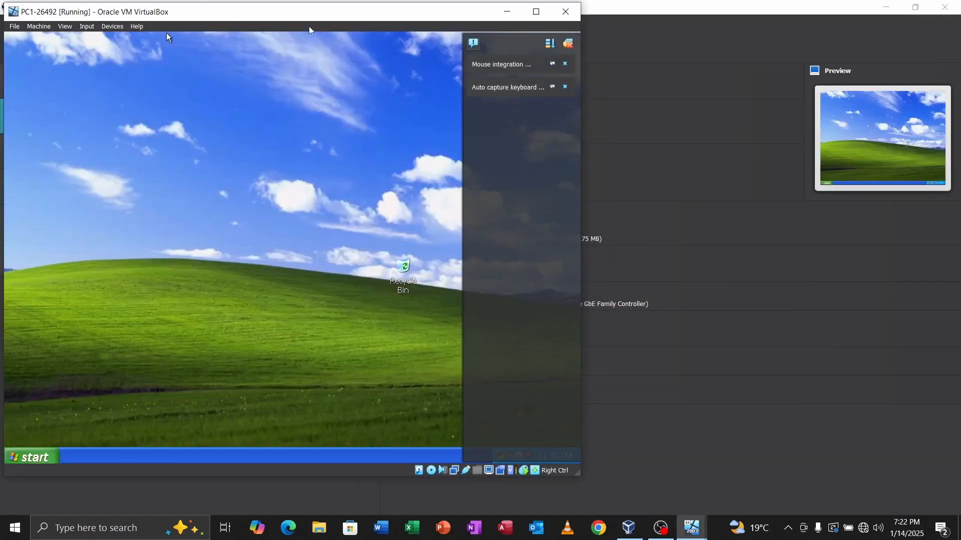
Step: Minimize the Manager and arrange the PC1 and server VM windows side by side
click(886, 6)
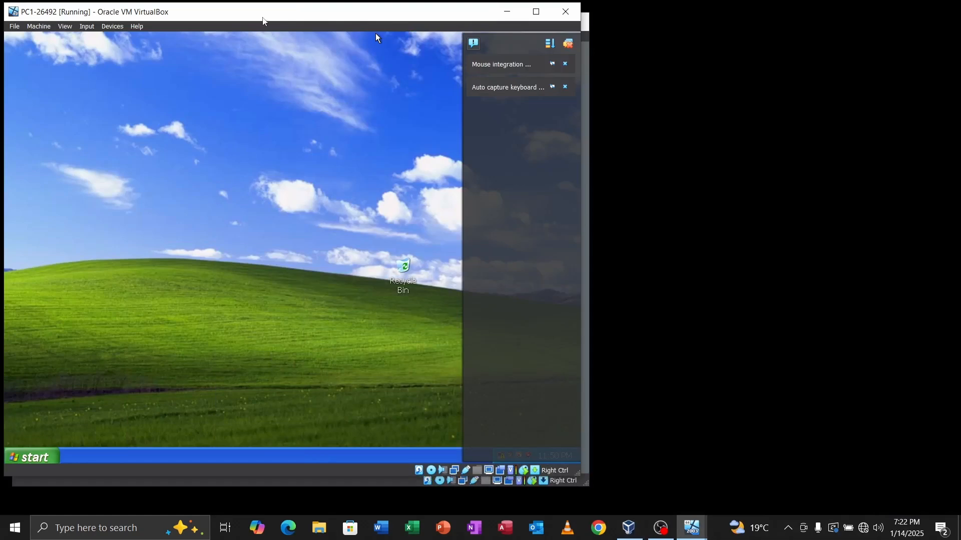
drag(263, 16, 806, 66)
drag(482, 26, 436, 23)
drag(743, 61, 738, 22)
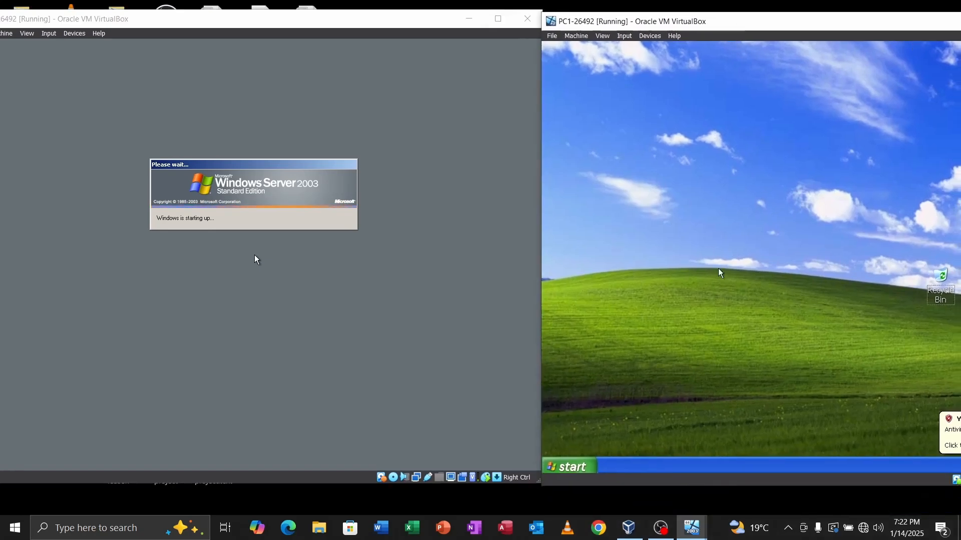
Step: Turn Windows Firewall off on PC1 from the ncpa.cpl Network Connections window
key(super+r)
text(nc)
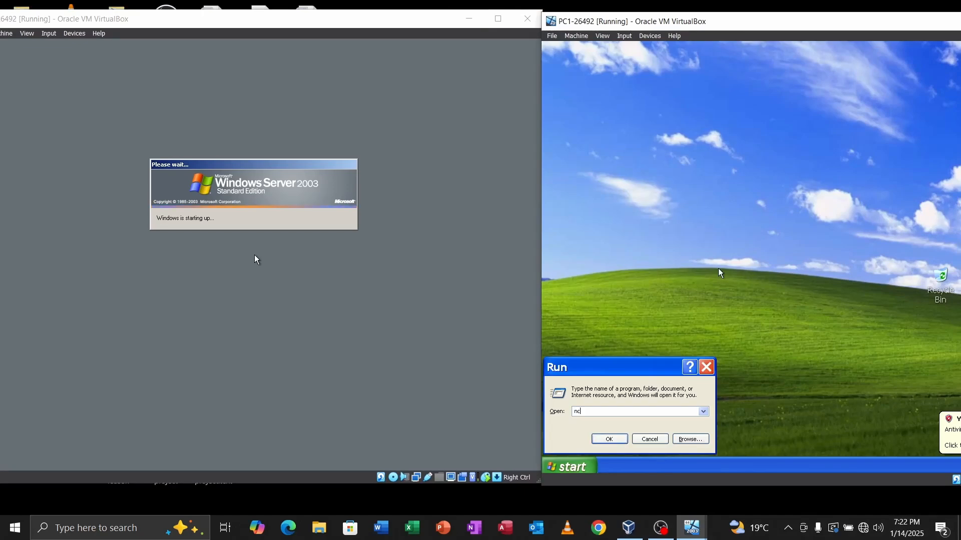
text(pa.cpl)
key(Return)
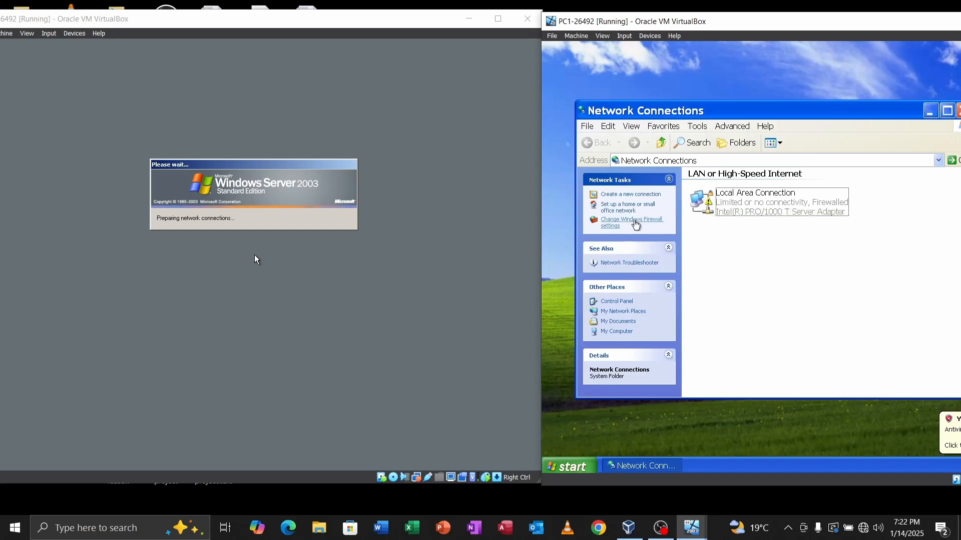
click(619, 227)
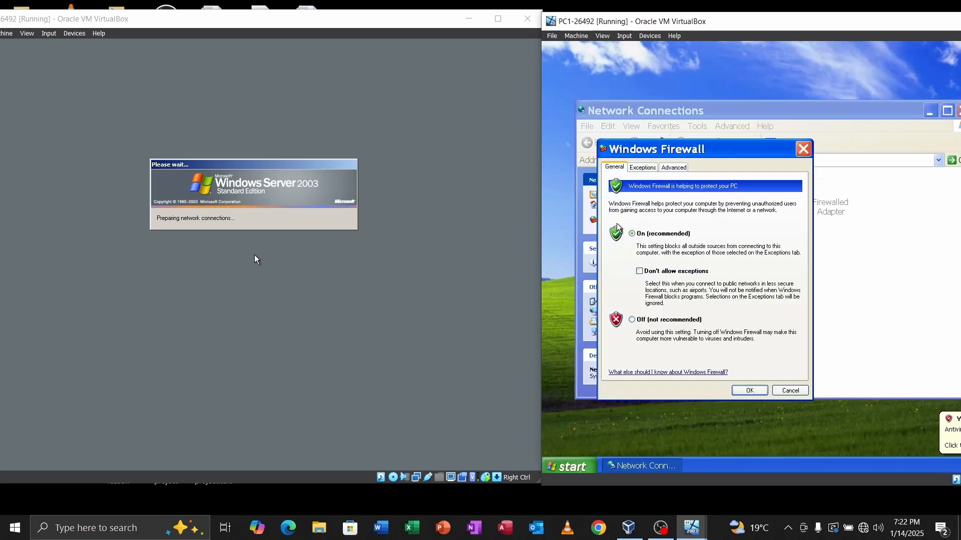
click(802, 150)
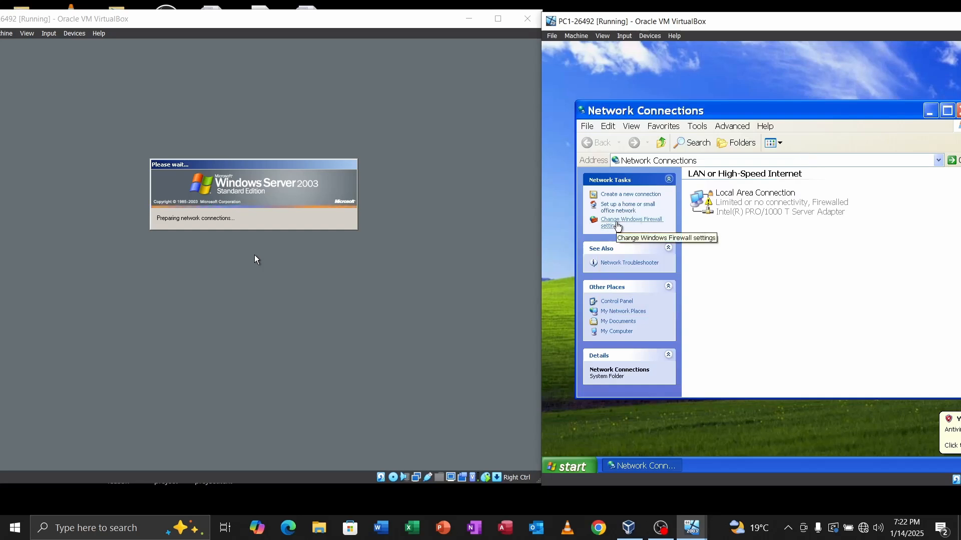
click(618, 226)
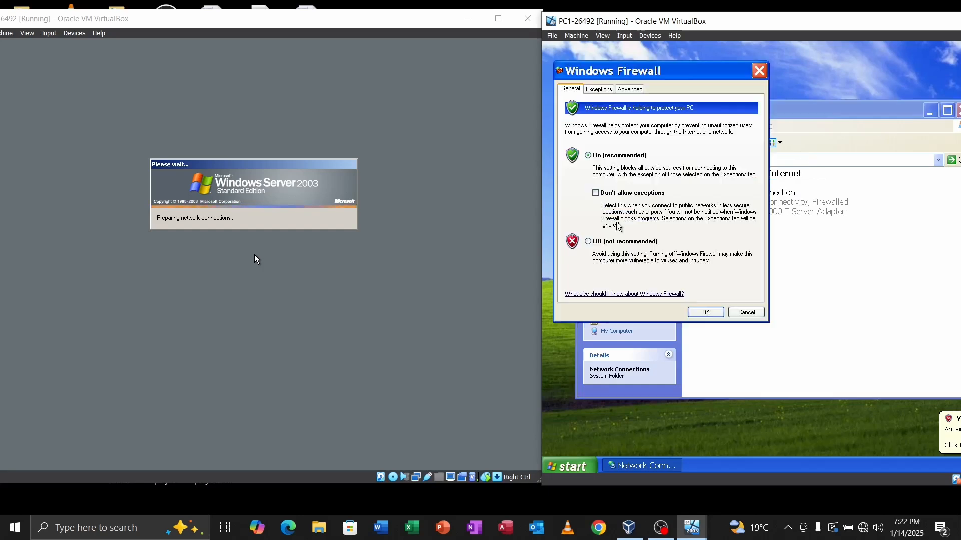
click(588, 242)
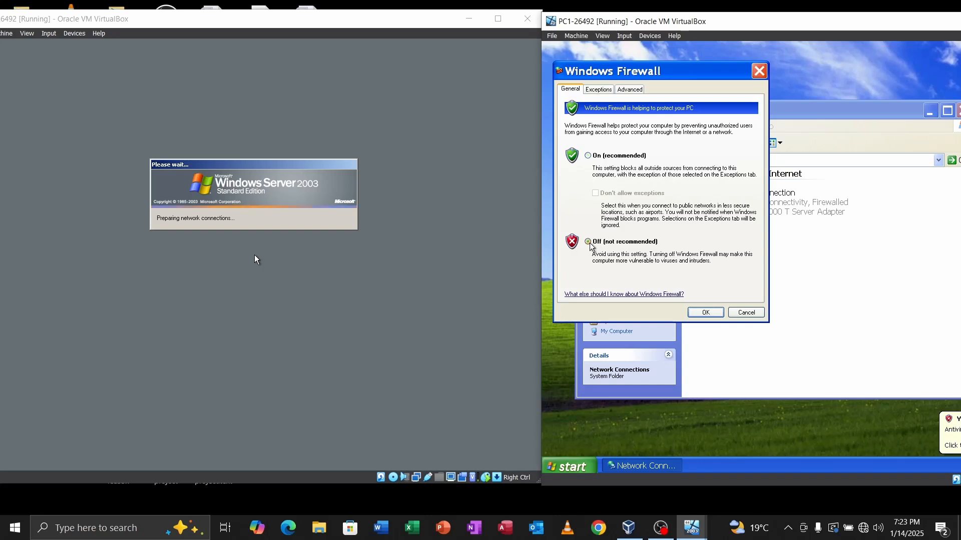
click(705, 312)
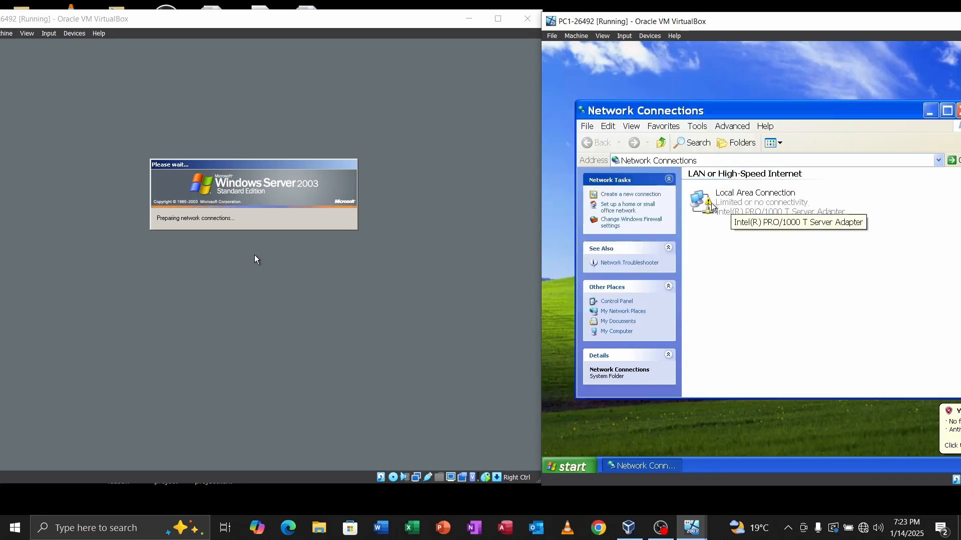
Step: Bring up the Internet Protocol (TCP/IP) properties of PC1's Local Area Connection
right_click(740, 196)
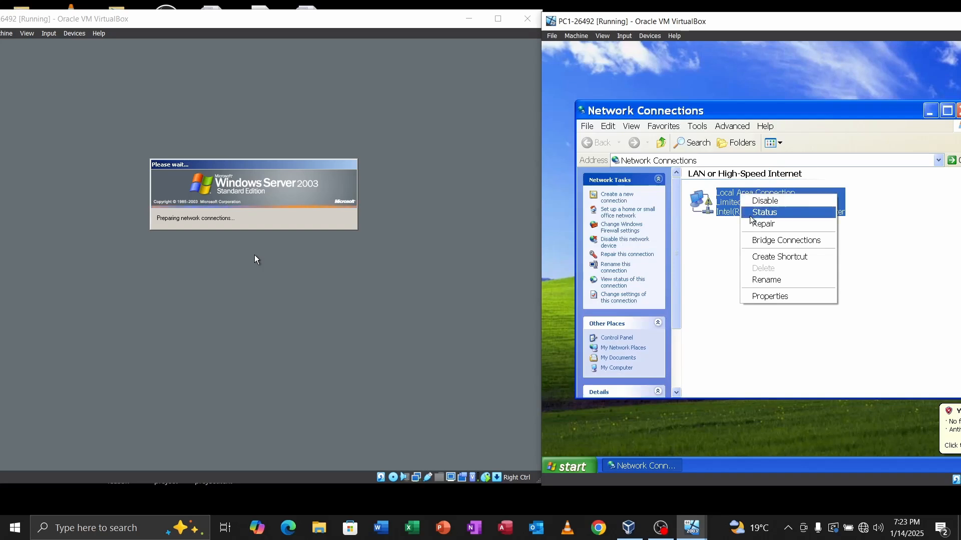
click(769, 297)
click(637, 171)
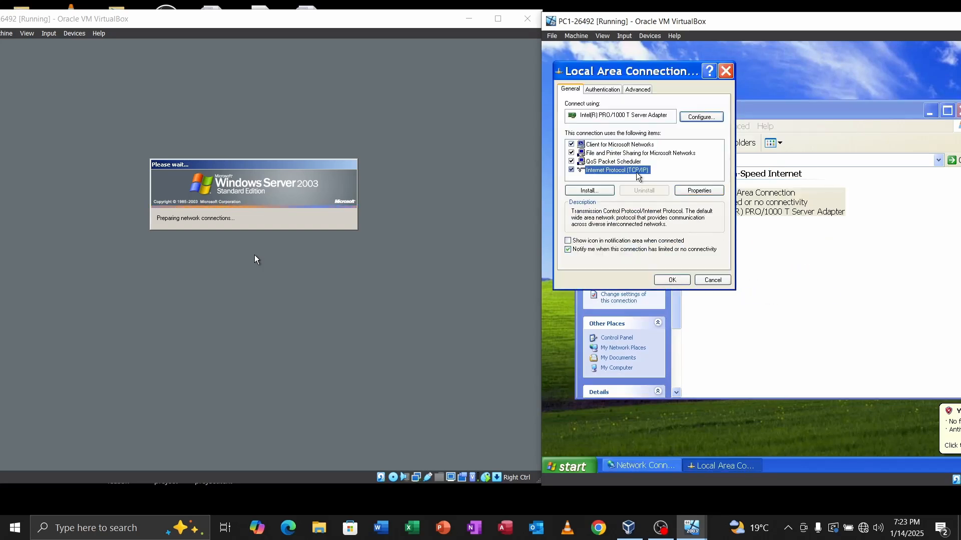
click(699, 191)
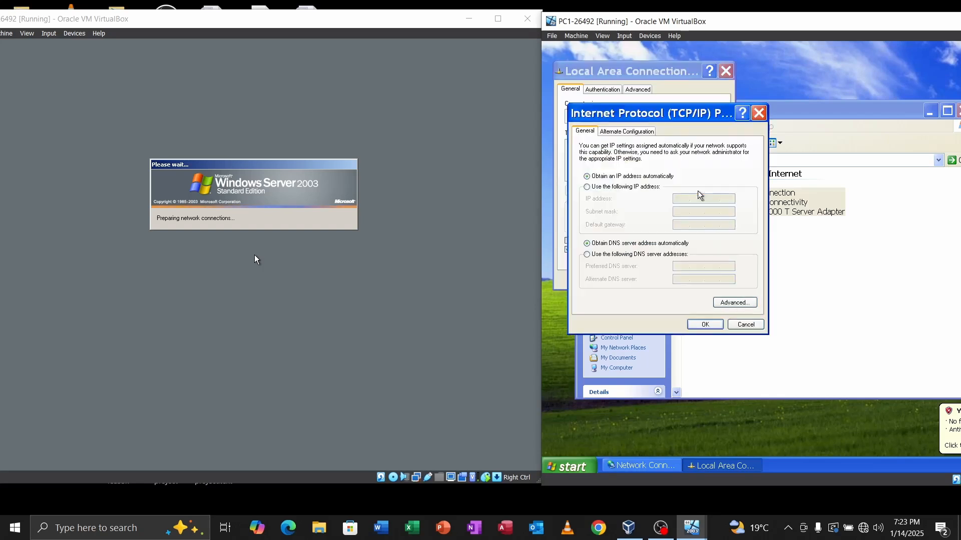
Step: Set PC1 to IP 192.168.10.4, gateway 192.168.10.1, DNS 192.168.10.10 and 172.0.0.1
click(611, 188)
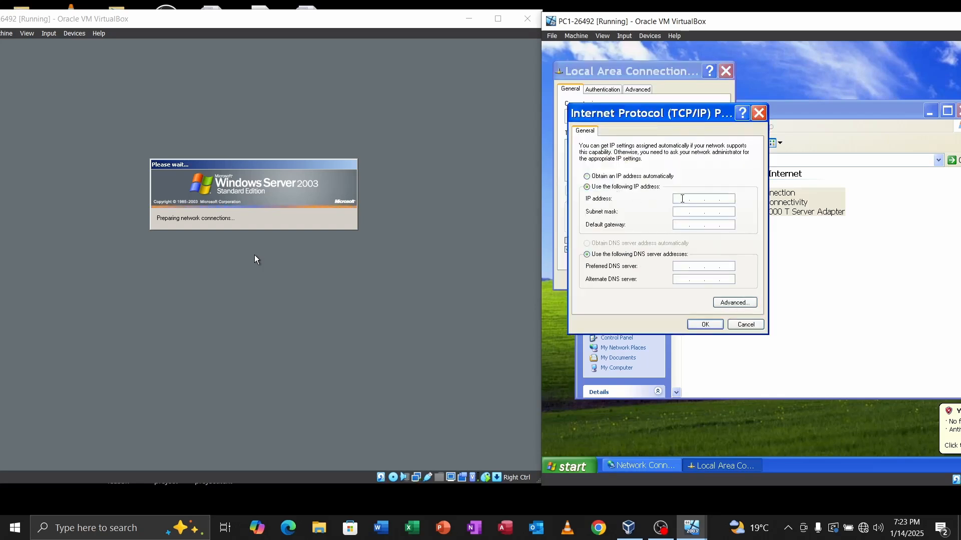
text(192 . 168 . )
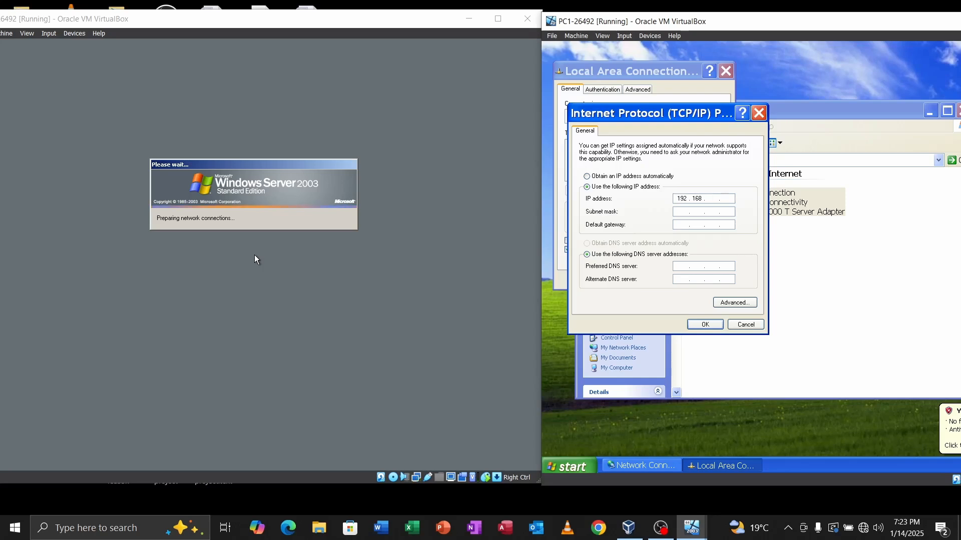
text(10 . 4)
key(Tab)
key(Tab)
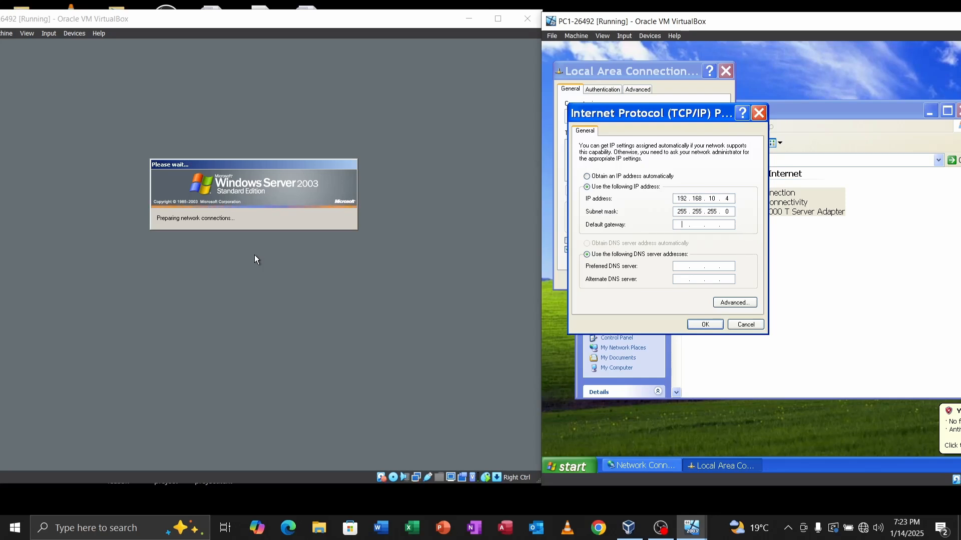
text(192 . )
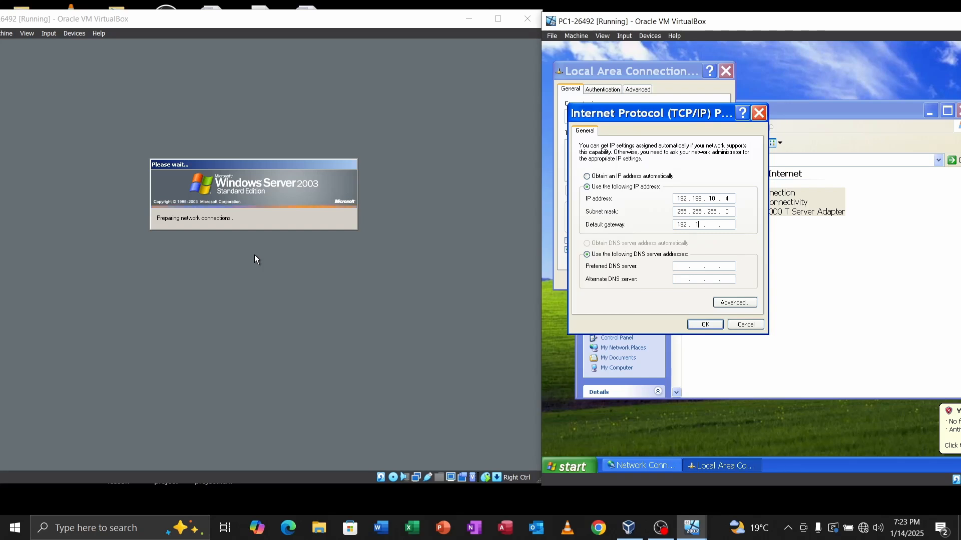
text(168 . 10 . 1)
key(Tab)
key(Tab)
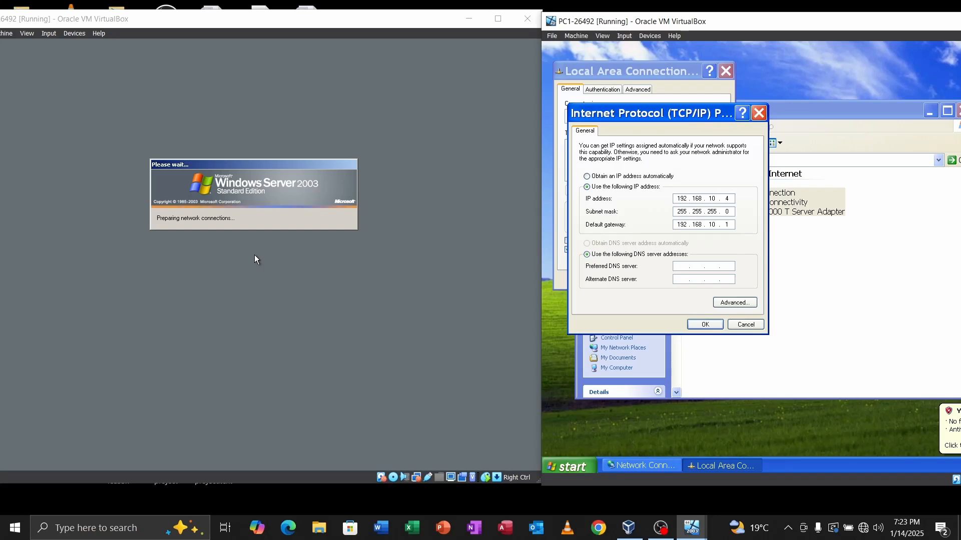
text(192 . 1)
text(68 . 10 )
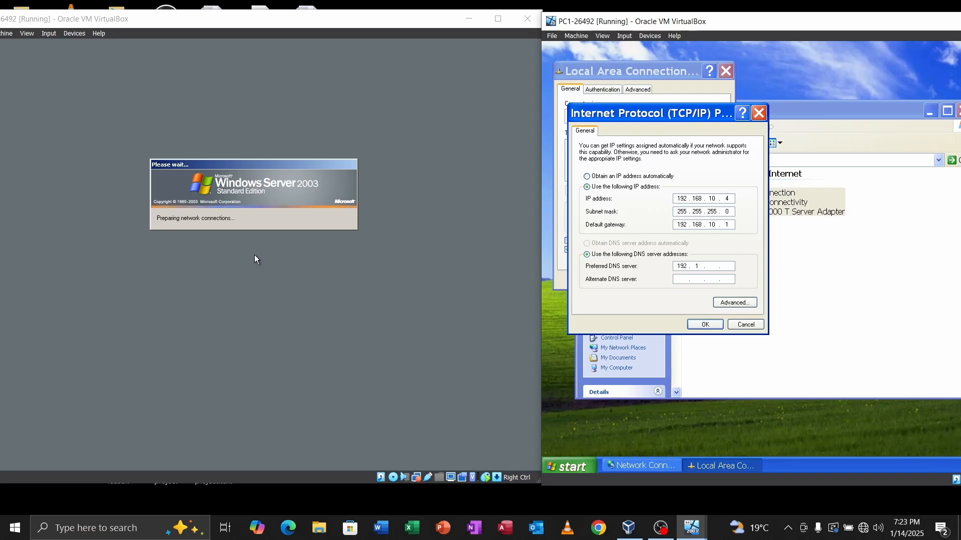
text(. 10)
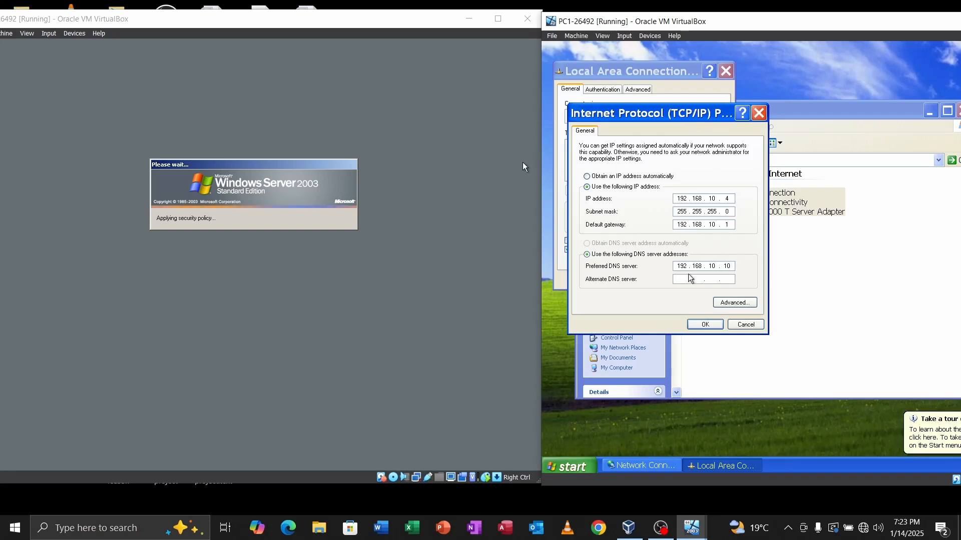
click(681, 280)
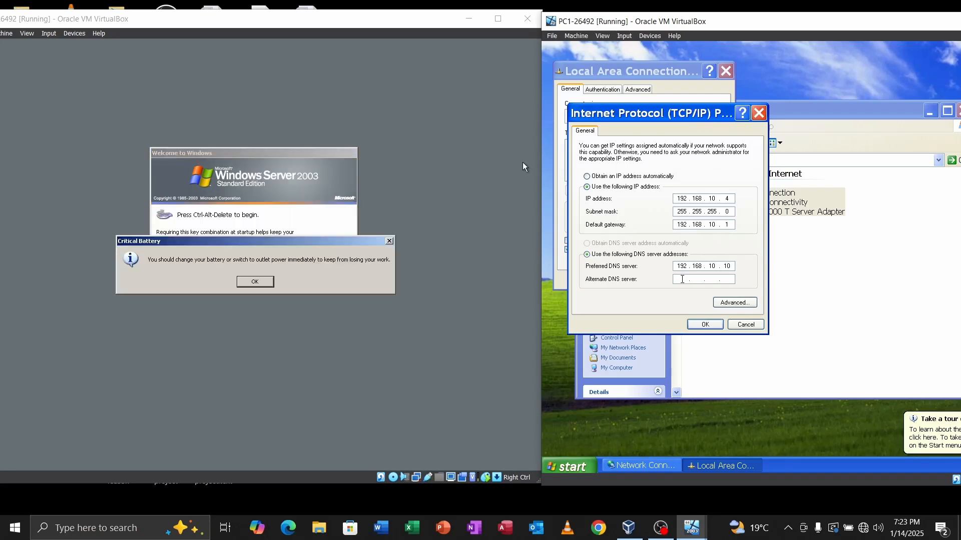
text(172 . 0 . 0 . 1)
click(710, 326)
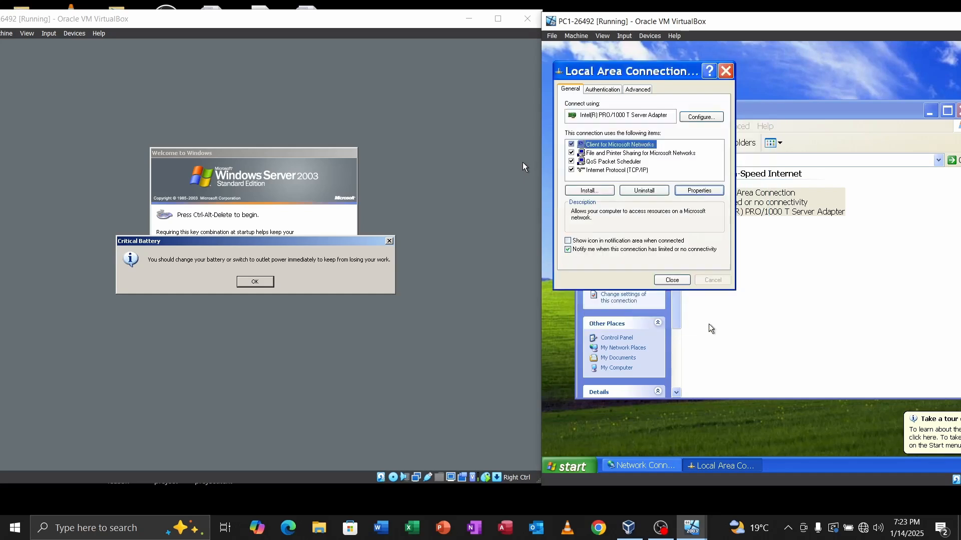
click(670, 279)
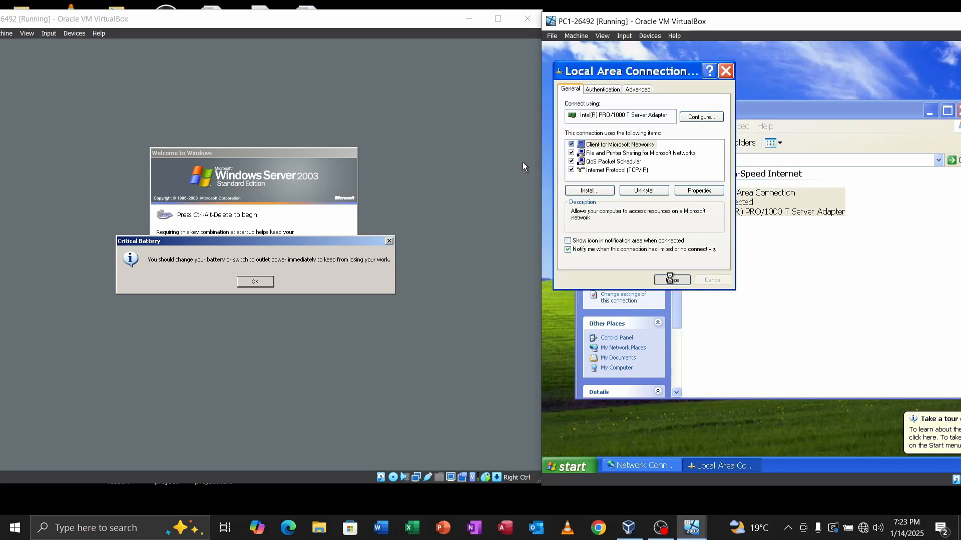
Step: Dismiss the server's low-battery warning and send Ctrl-Alt-Del to reach the logon prompt
click(261, 284)
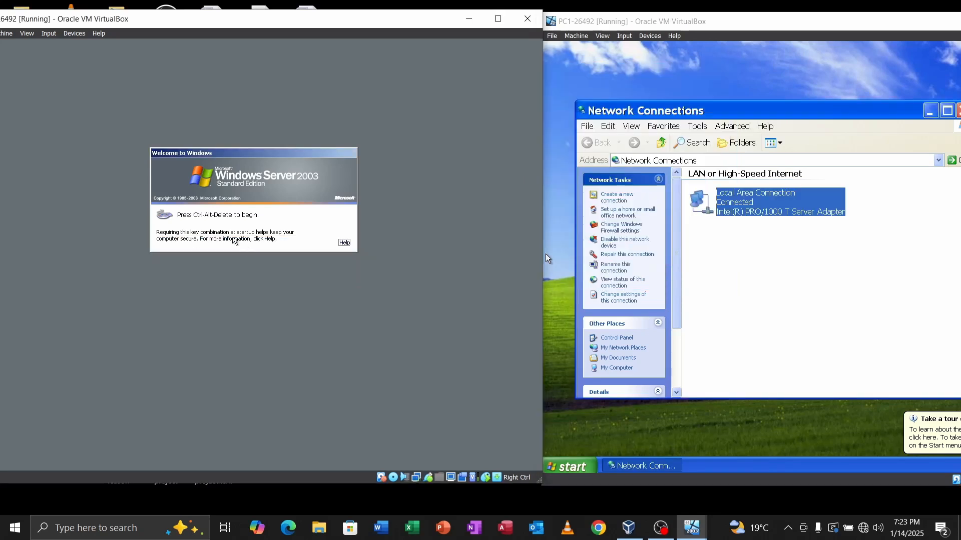
click(50, 34)
mouse_move(65, 49)
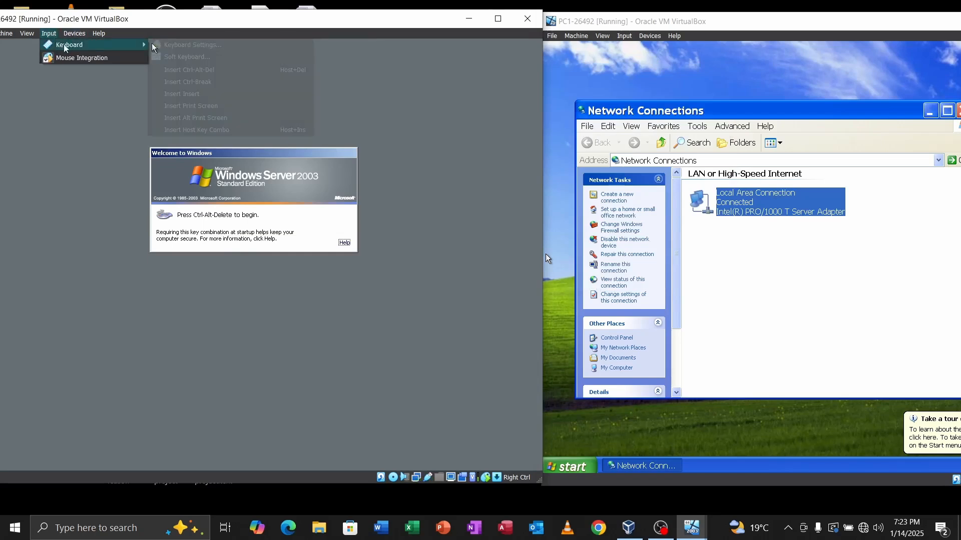
click(185, 70)
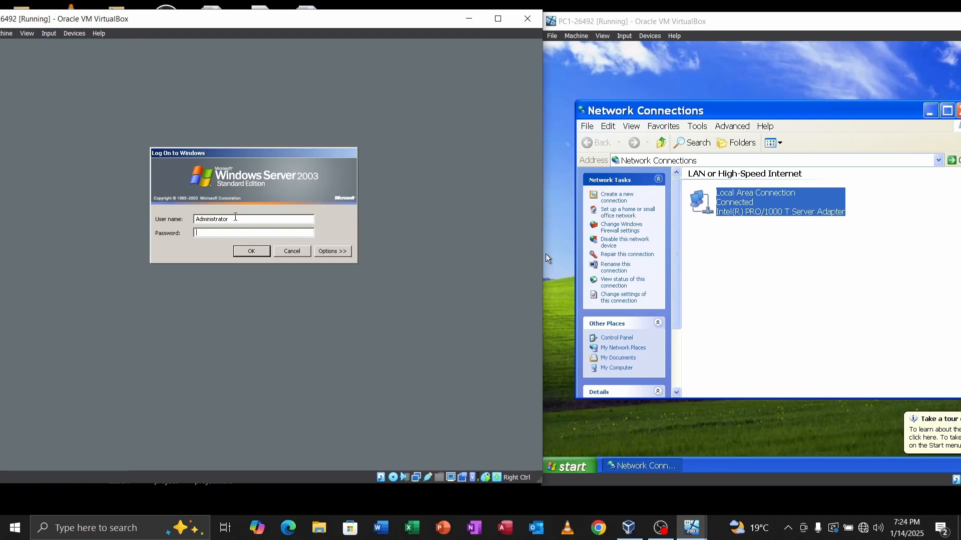
Step: Log on to the server as Administrator with the account password
key(Caps_Lock)
text(•)
key(Caps_Lock)
text(••••••)
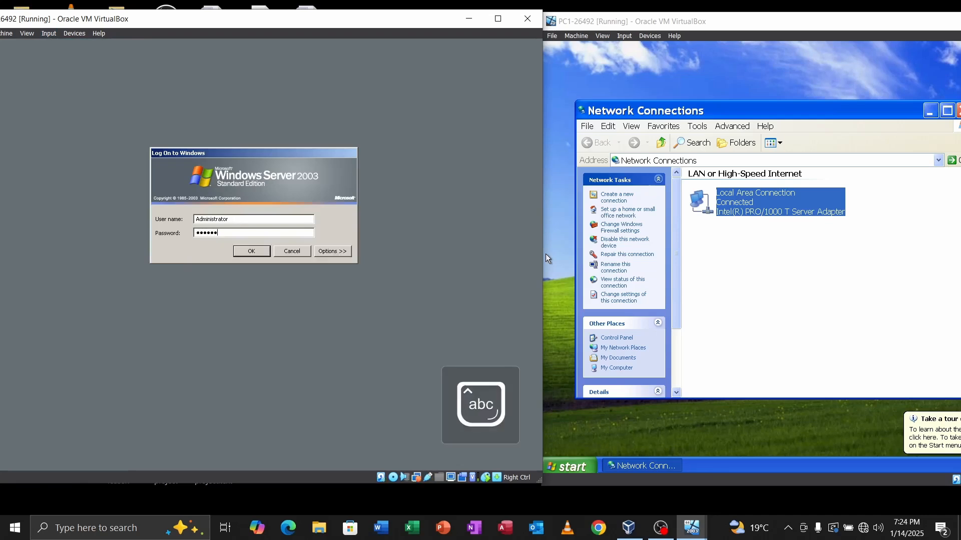
text(••)
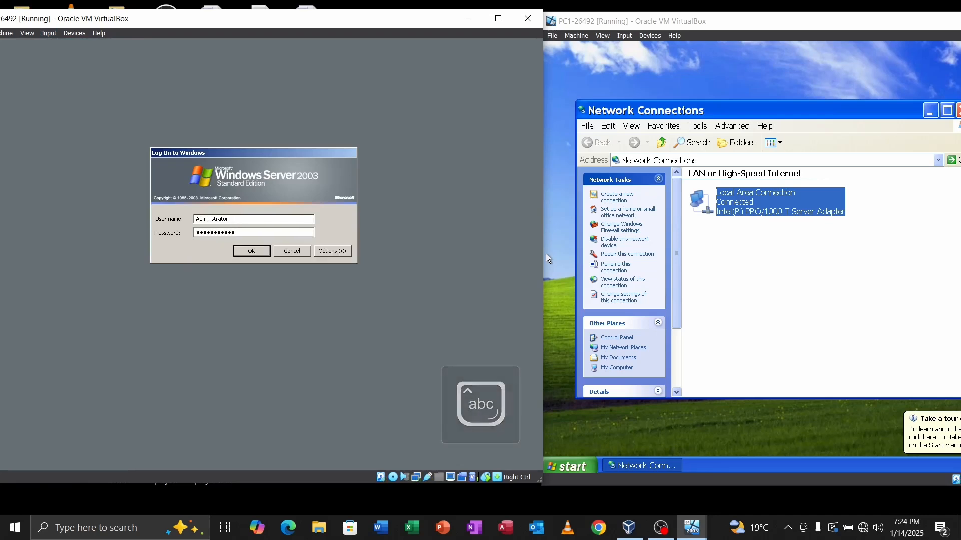
key(Return)
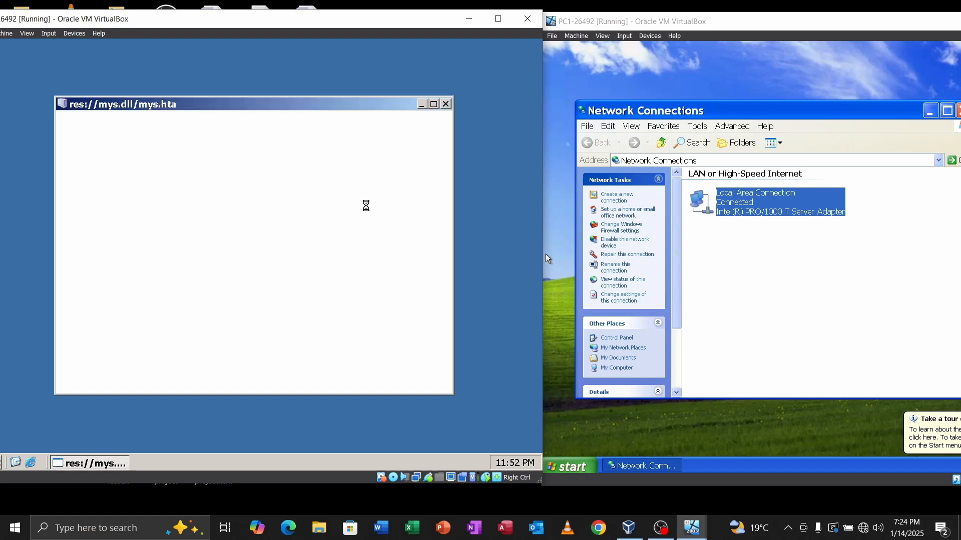
Step: Close Manage Your Server and run ipconfig on the server, showing 192.168.10.10
click(446, 105)
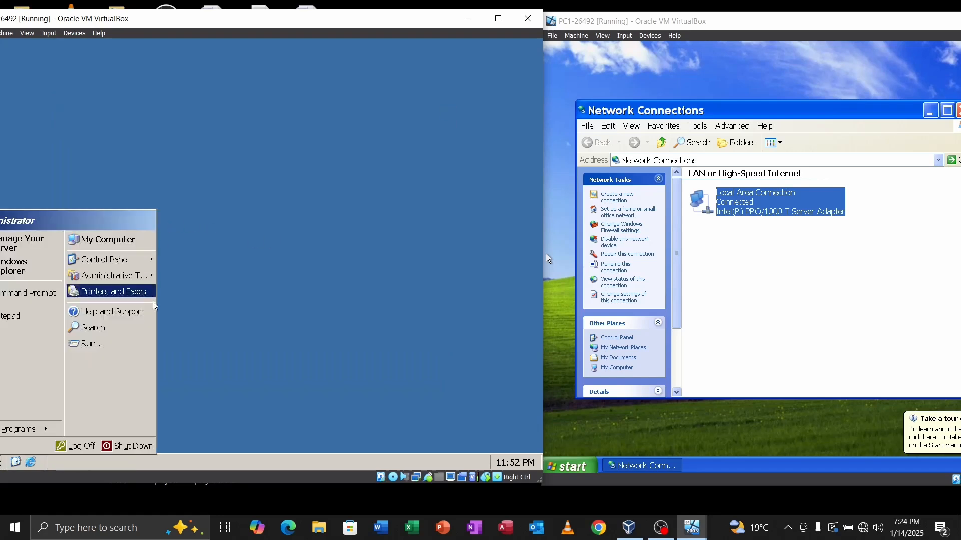
click(259, 314)
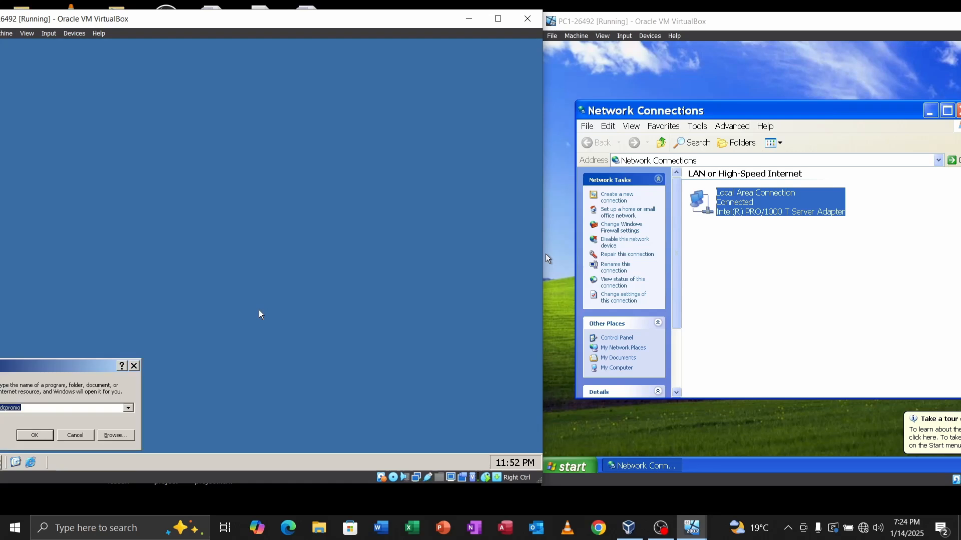
text(cmd)
key(Return)
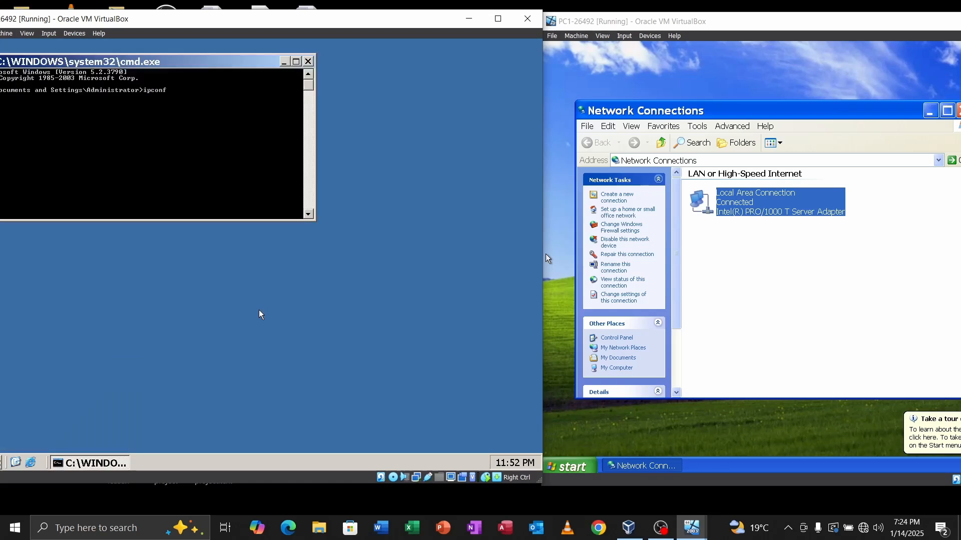
text(ipconfig)
key(Return)
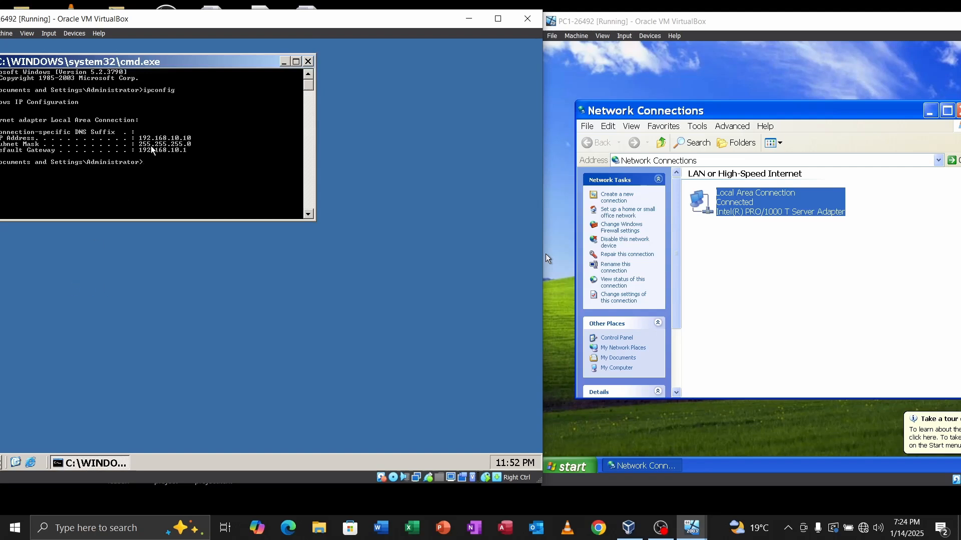
Step: Run ipconfig on the XP PC, showing 192.168.10.4, then bring up VirtualBox Manager
click(929, 111)
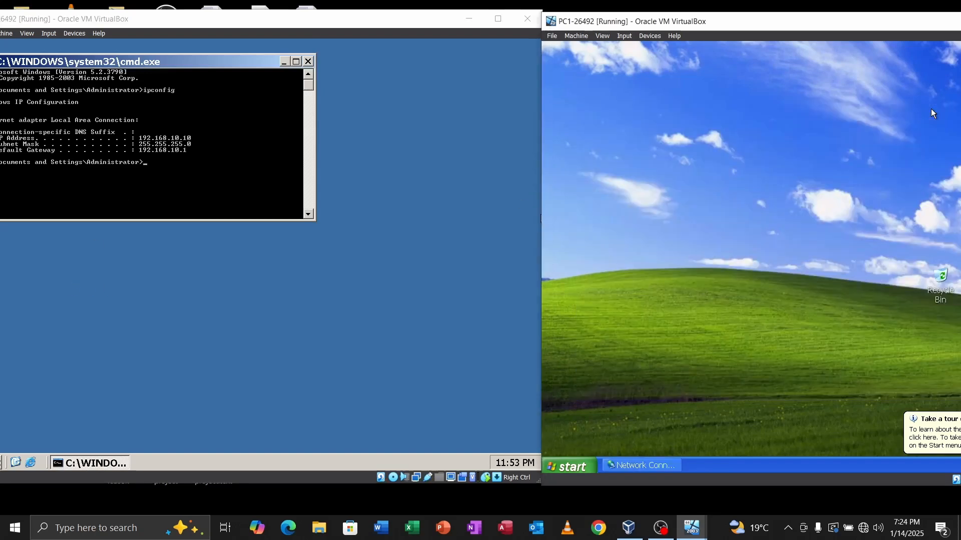
key(super+r)
text(cmd)
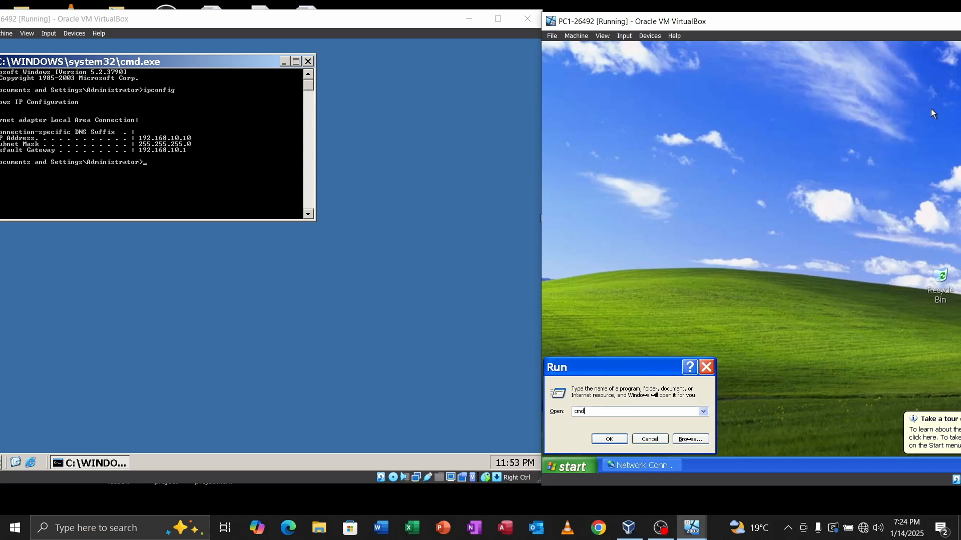
key(Return)
text(ipc)
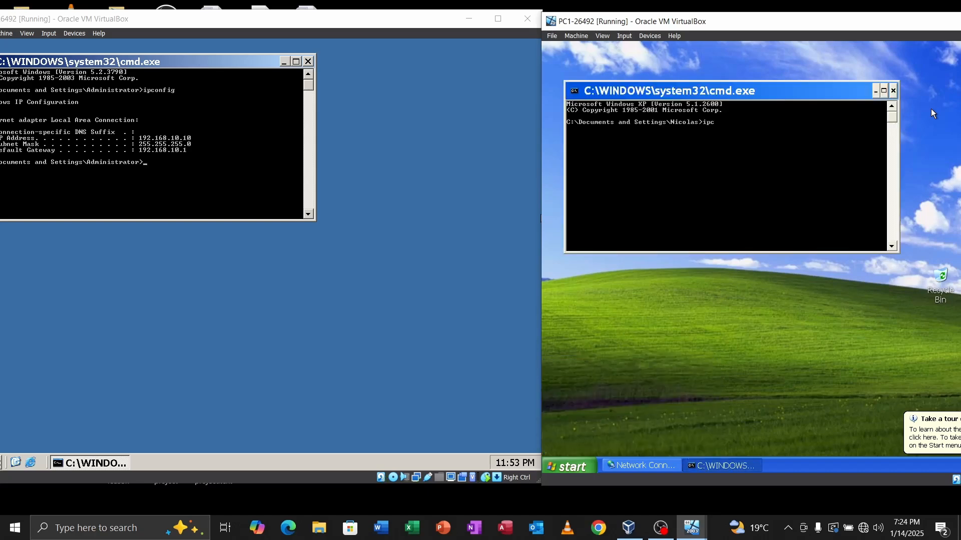
text(onfig)
key(Return)
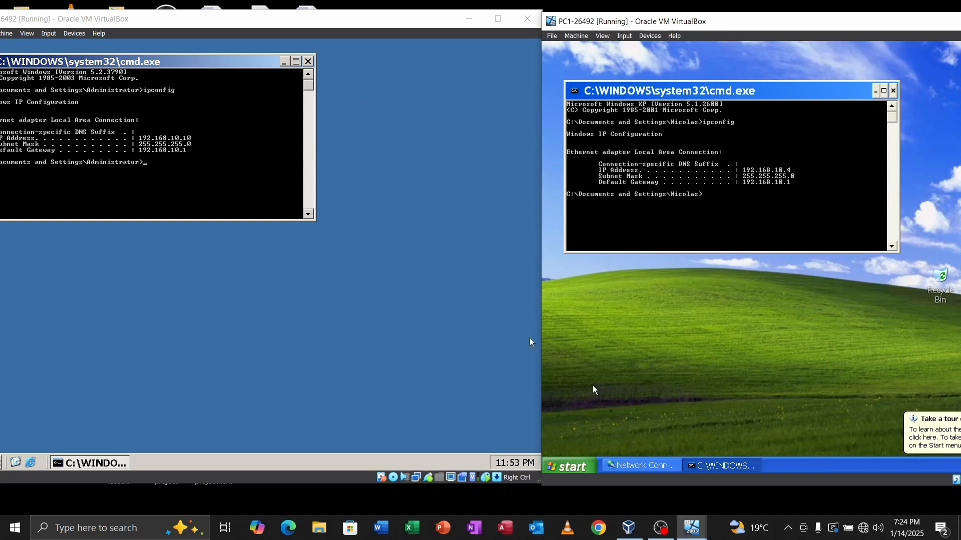
click(628, 528)
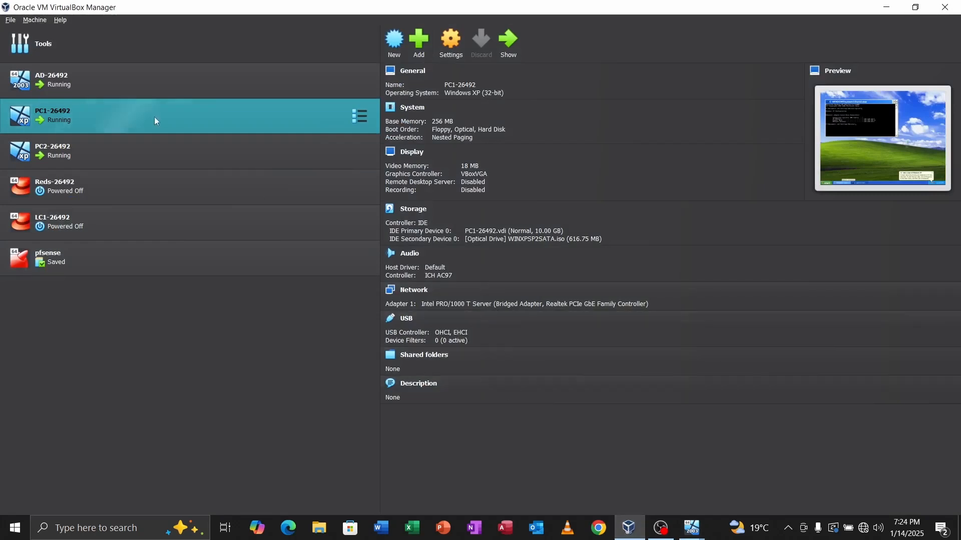
Step: Confirm AD-26492's Adapter 1 is bridged to the Realtek PCIe GbE adapter
click(91, 85)
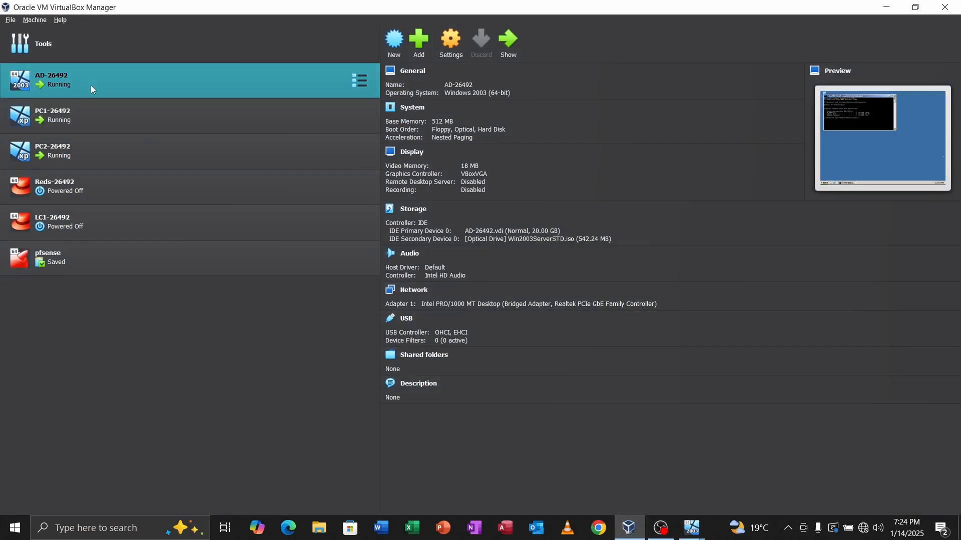
click(448, 50)
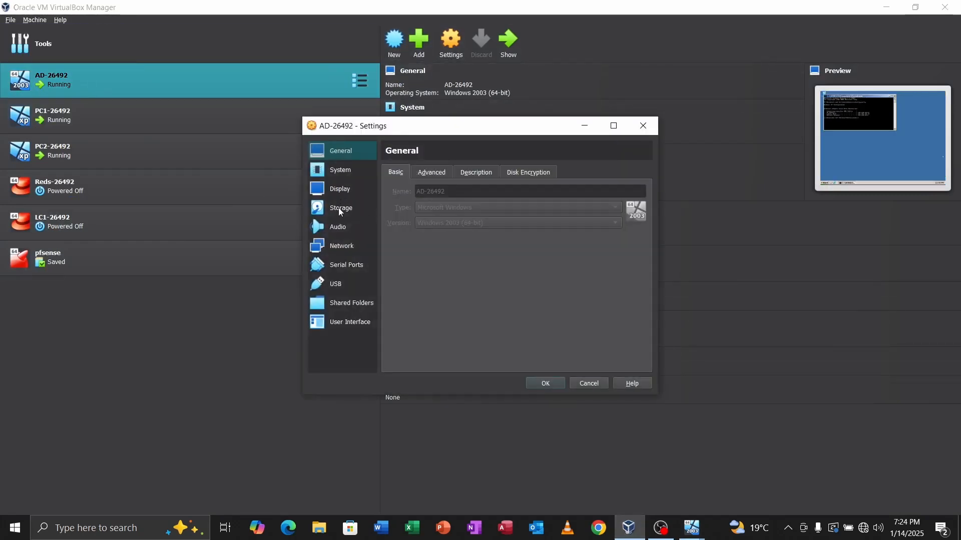
click(340, 246)
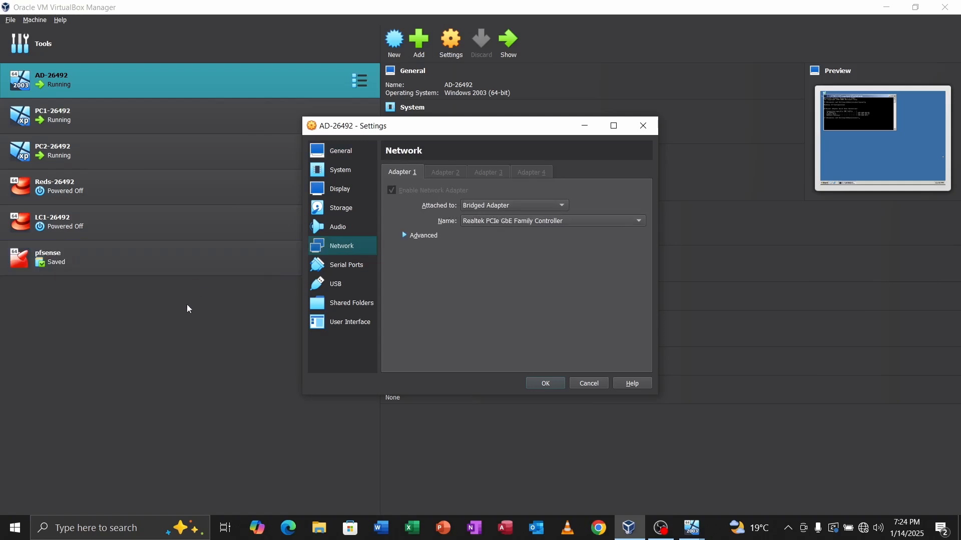
click(196, 324)
Step: Confirm PC1-26492 also uses a bridged Realtek adapter, then minimize VirtualBox Manager
click(133, 124)
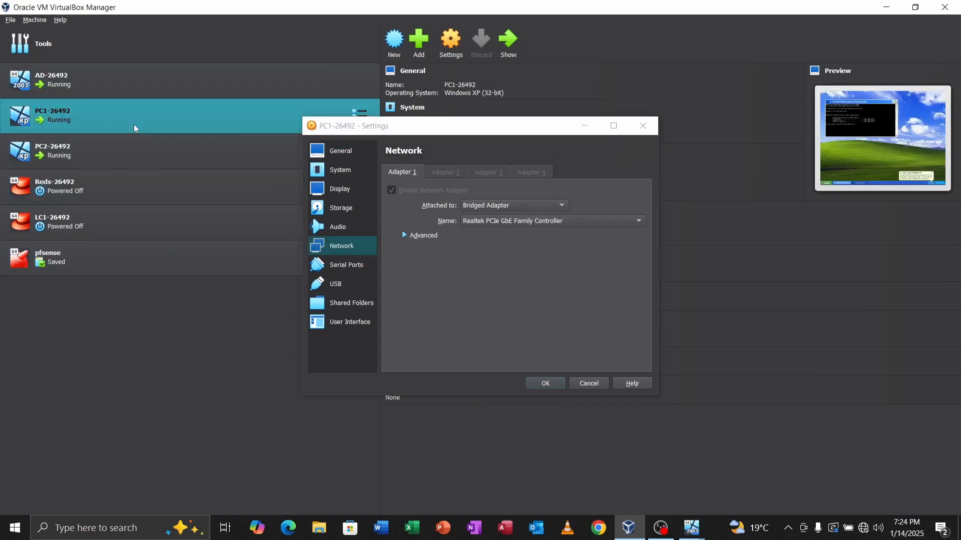
click(448, 50)
click(643, 125)
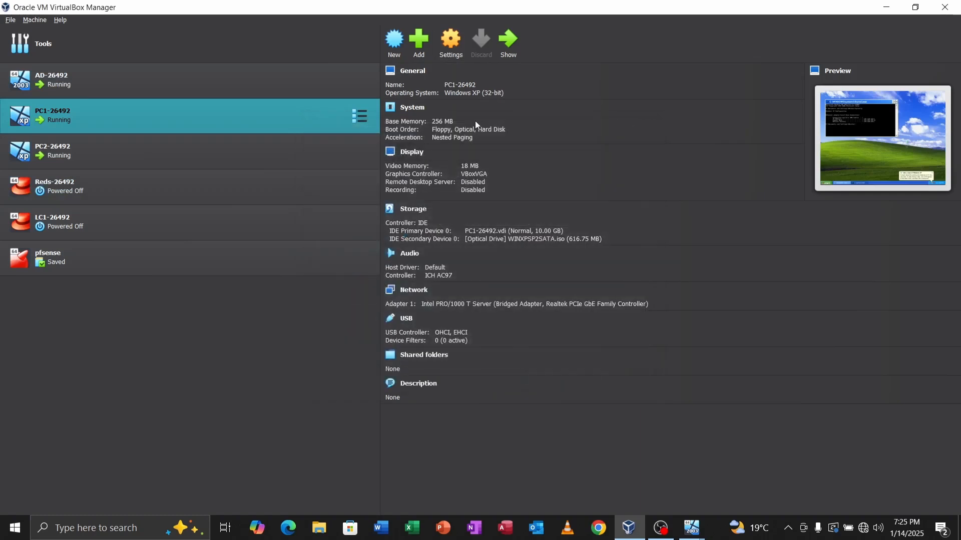
click(453, 50)
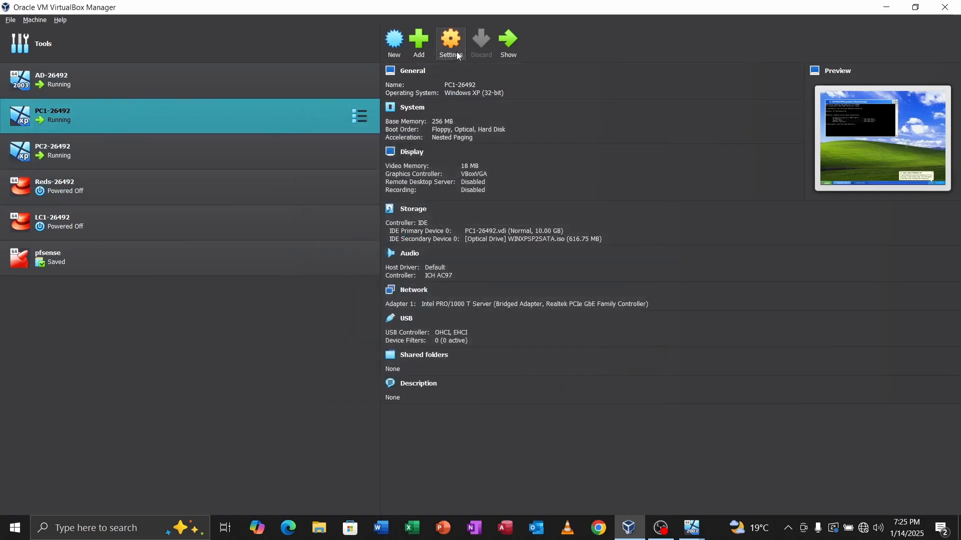
click(341, 245)
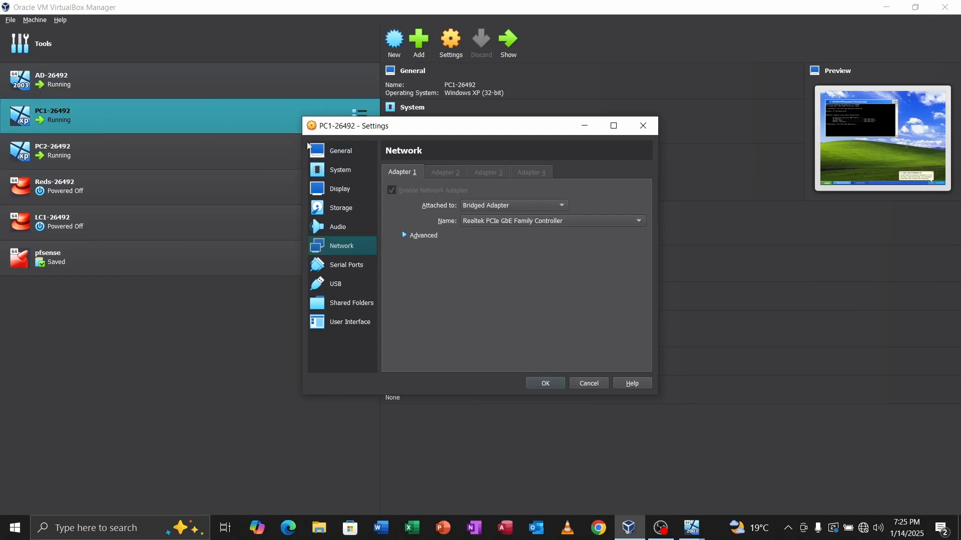
click(644, 131)
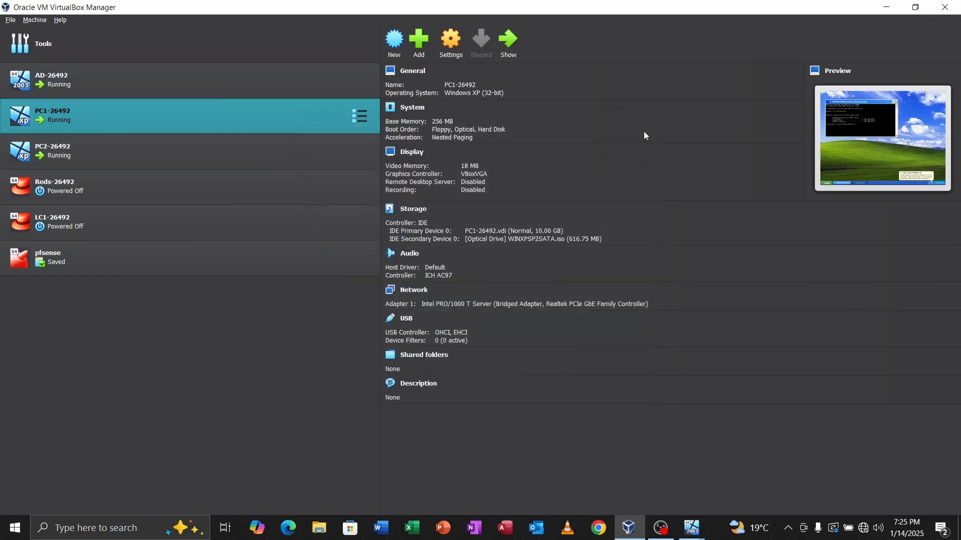
click(886, 7)
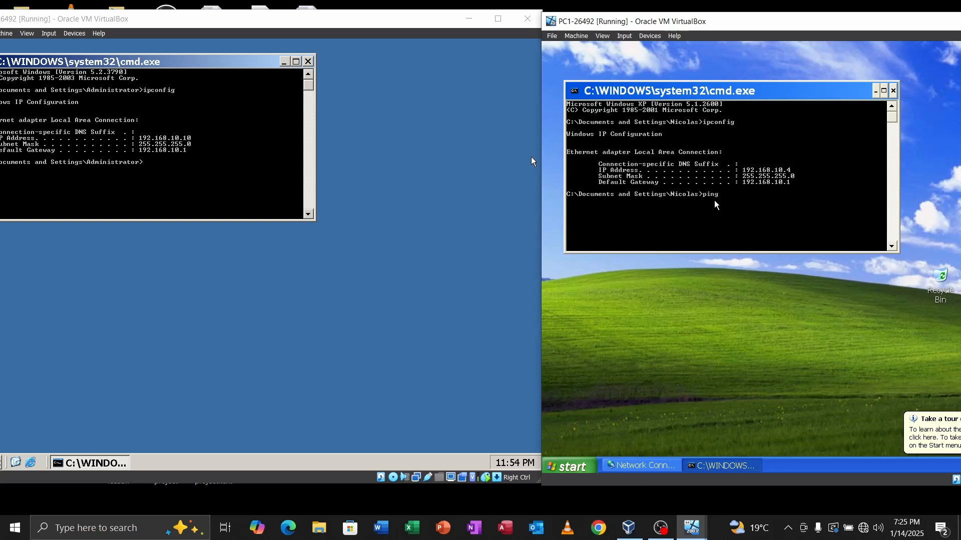
Step: From PC1, ping the server at 192.168.10.10
text(192)
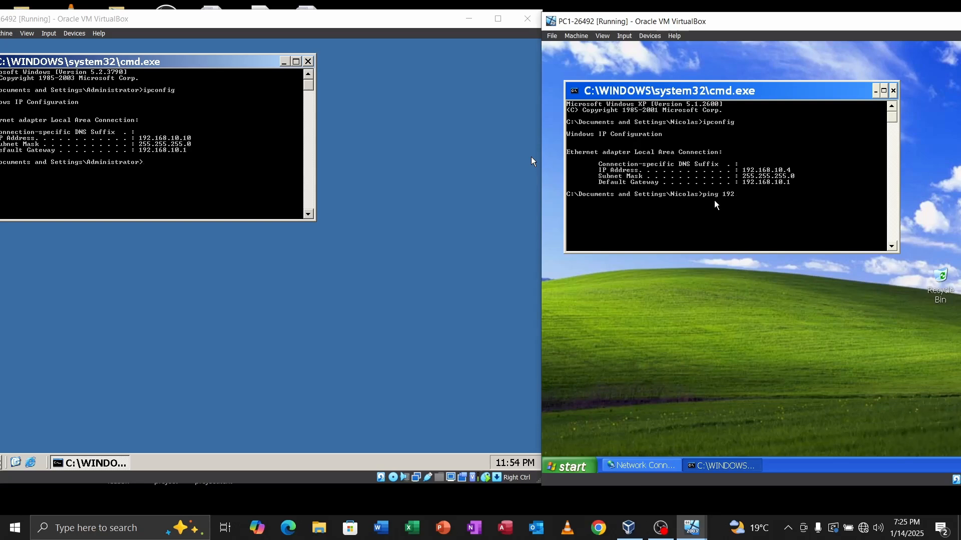
text(.168.10.10)
key(Return)
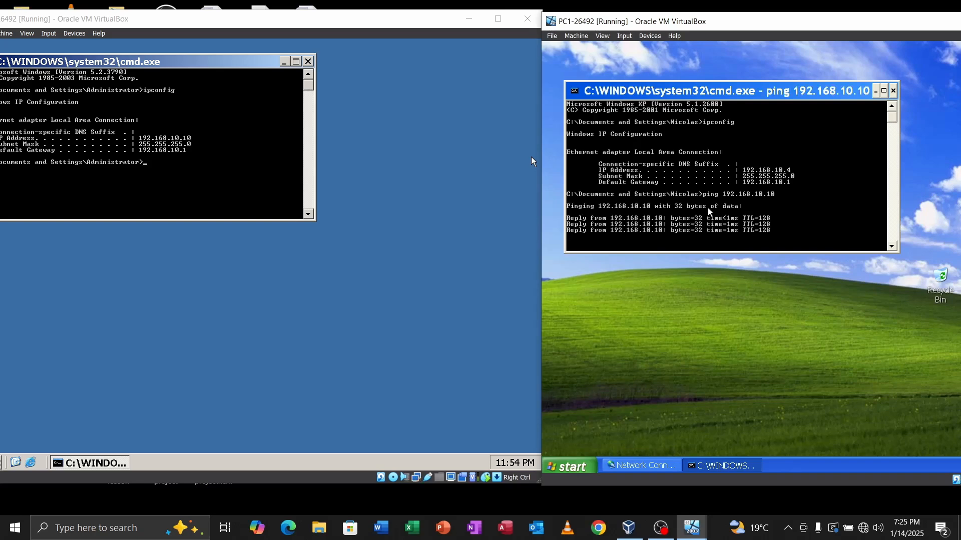
scroll(707, 209, down, 1)
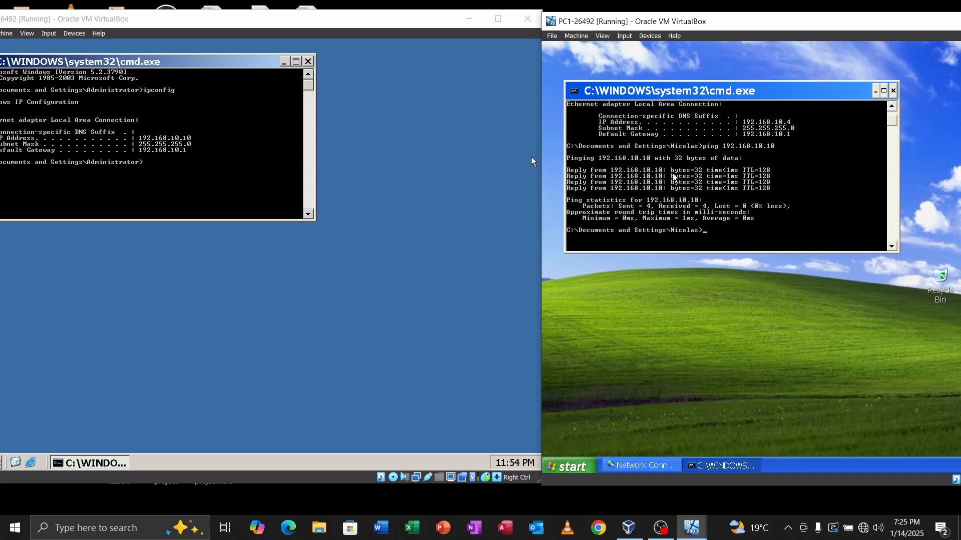
Step: From the server's command prompt, ping 192.168.10.5, which gets no replies
text(ping)
right_click(158, 164)
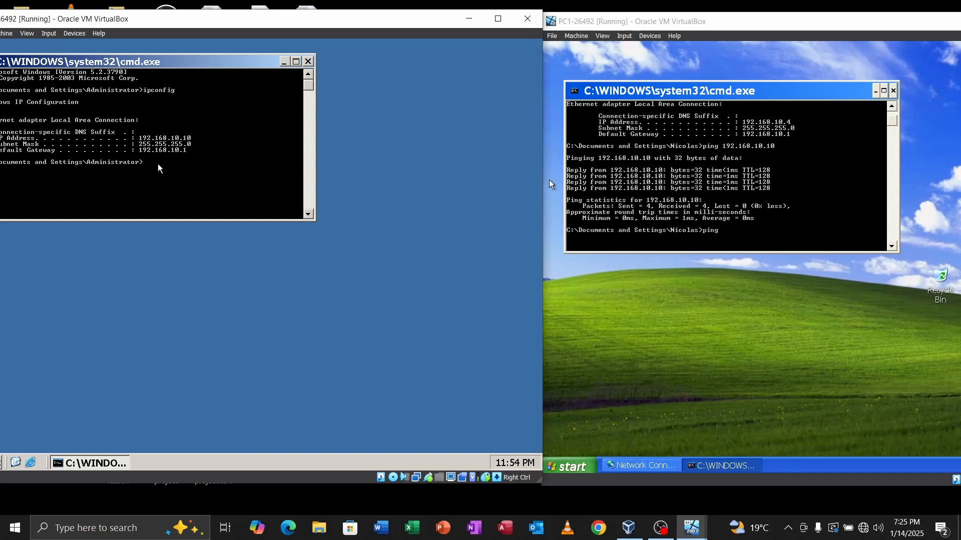
text(pi)
text(ng 192.1)
text(68.1)
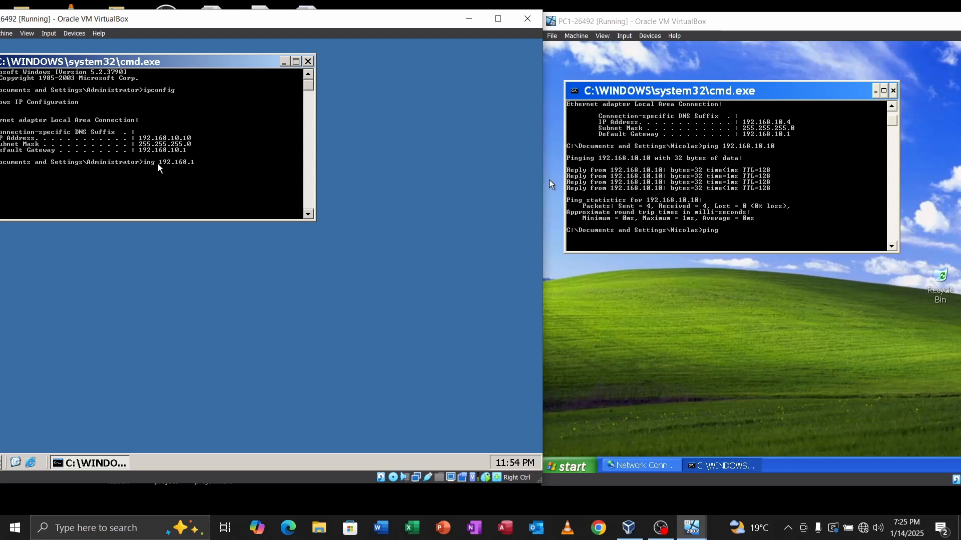
text(0.5)
key(Return)
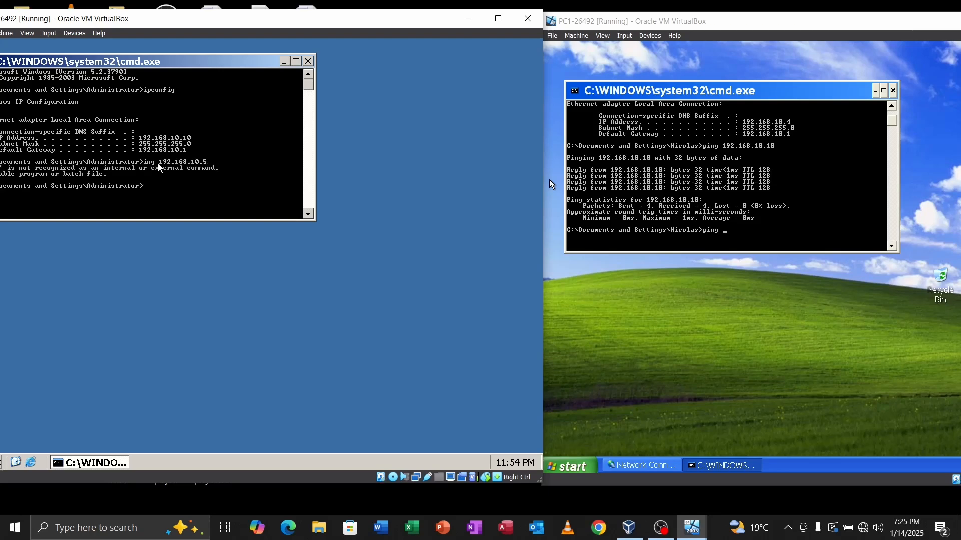
key(Up)
key(Home)
text(p)
key(Return)
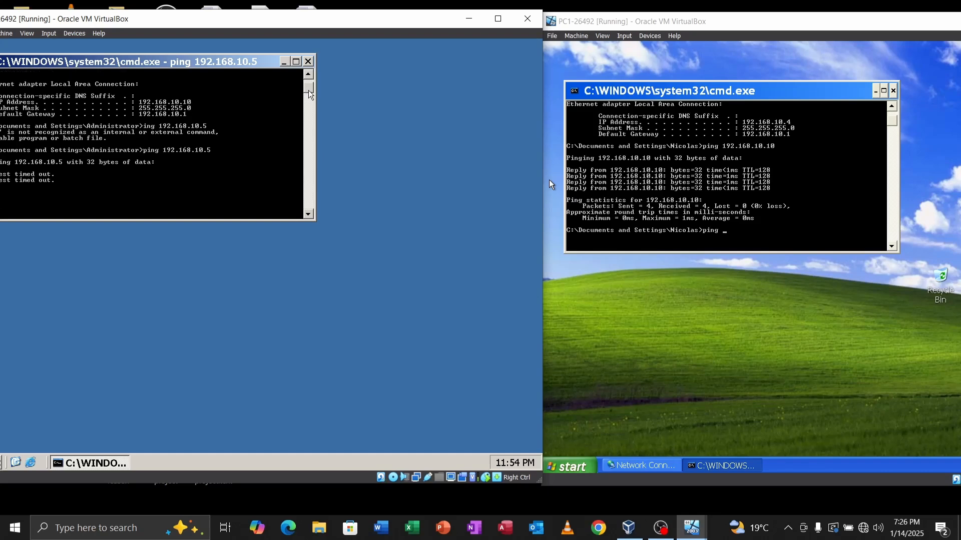
Step: Stop that ping and ping the XP PC at 192.168.10.4, getting 0% loss
key(ctrl+c)
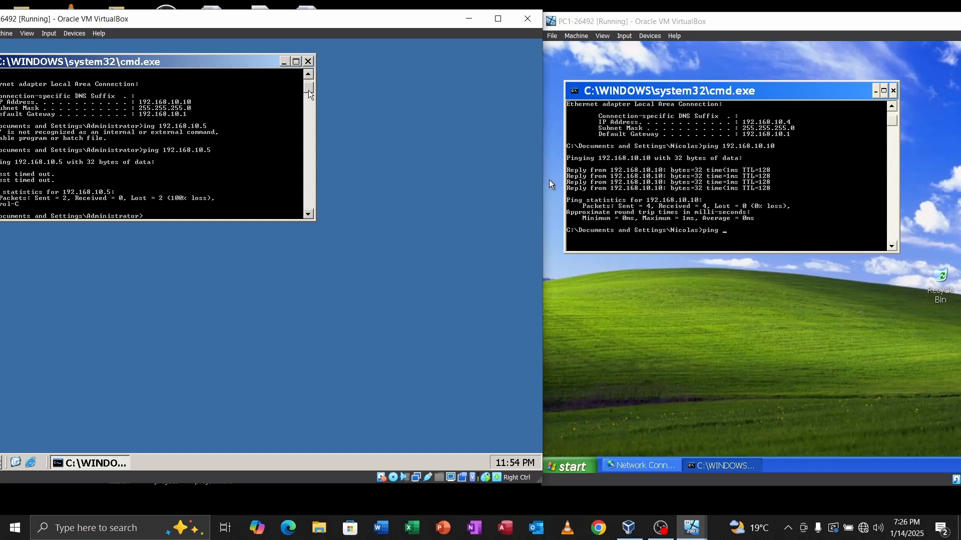
key(Up)
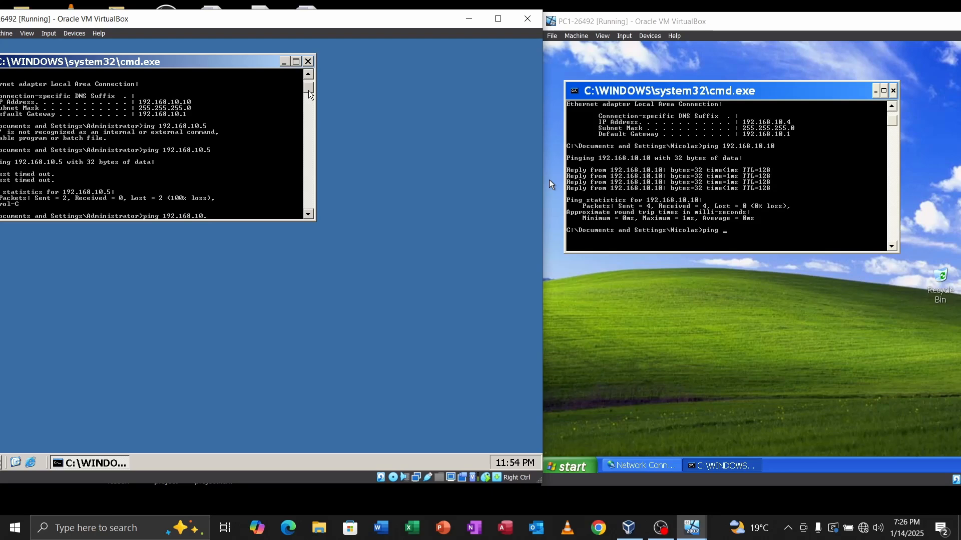
key(Return)
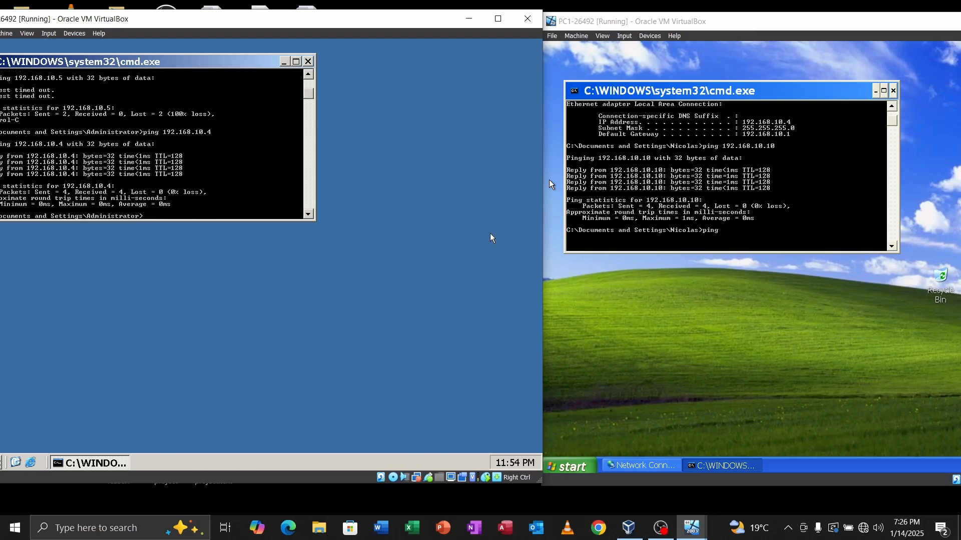
click(676, 286)
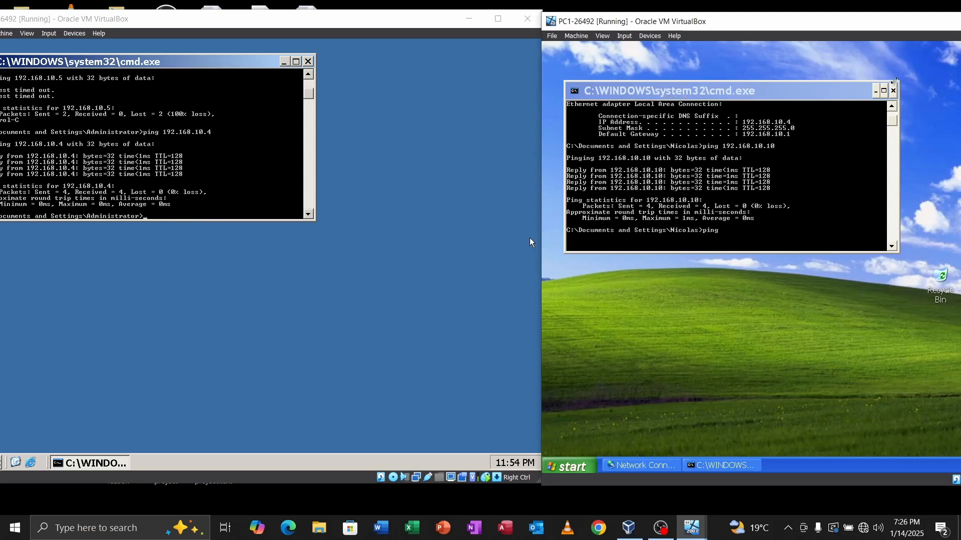
Step: On the XP PC, change My Computer's membership to Domain 'cnet' and confirm
click(893, 90)
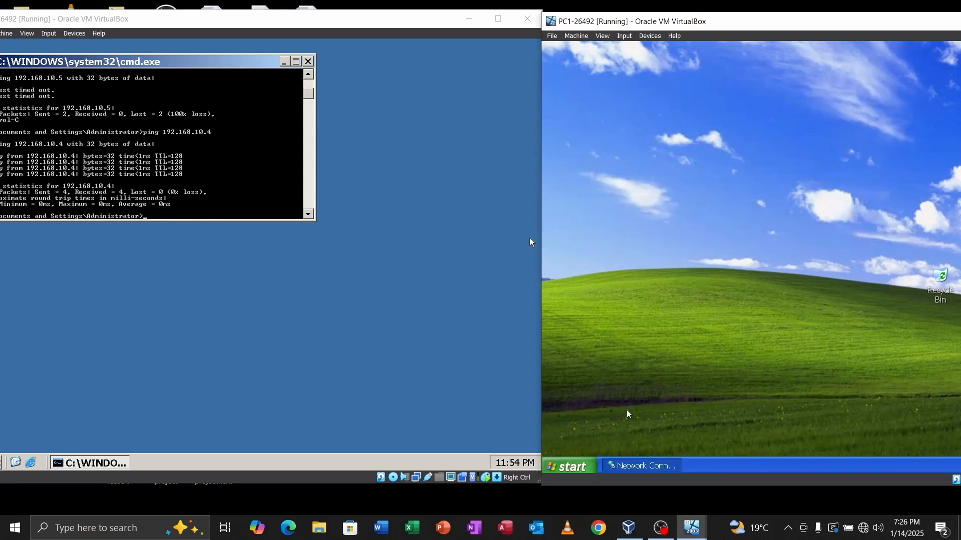
click(579, 468)
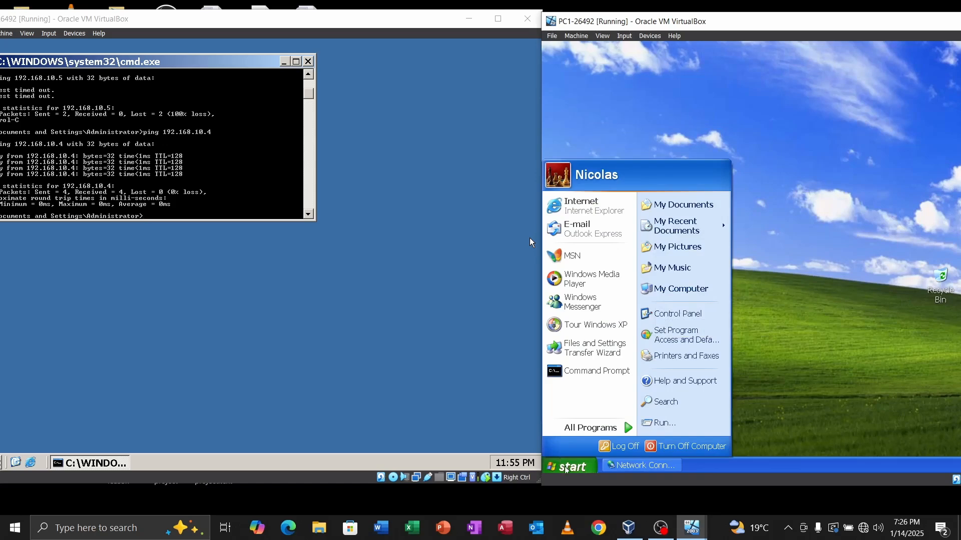
right_click(670, 289)
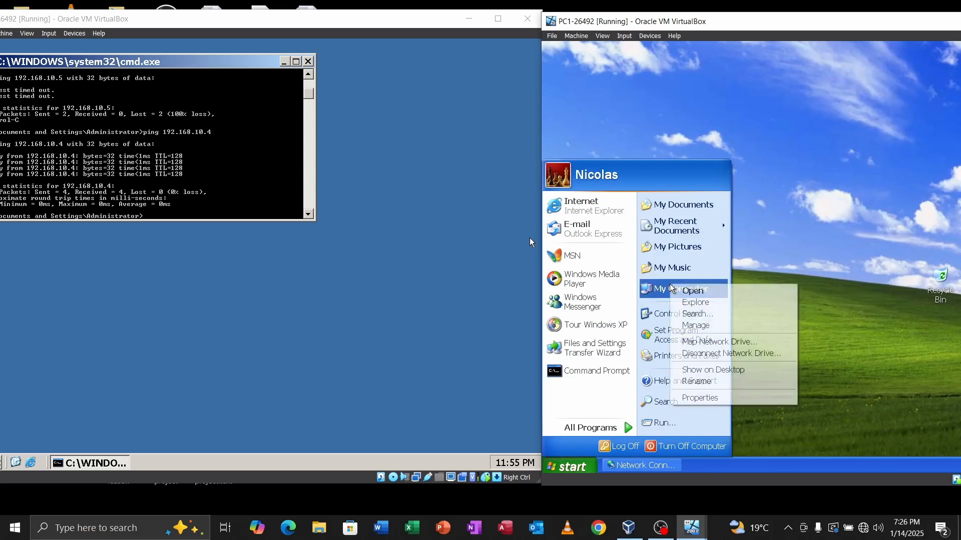
click(713, 403)
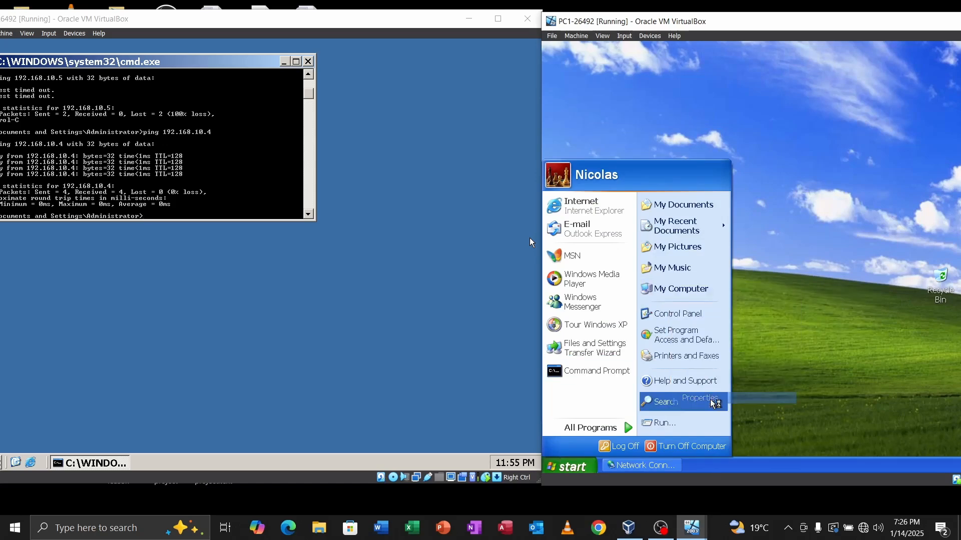
click(655, 135)
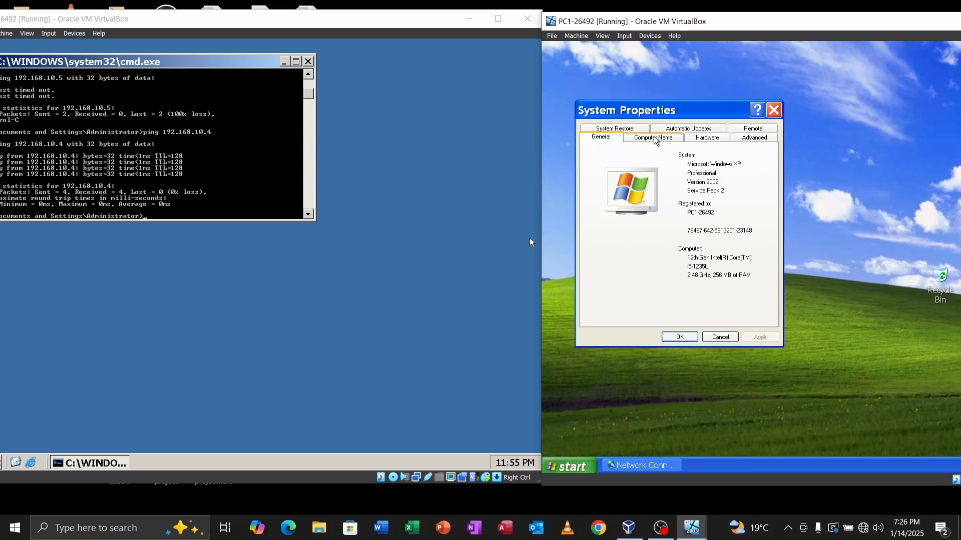
click(745, 261)
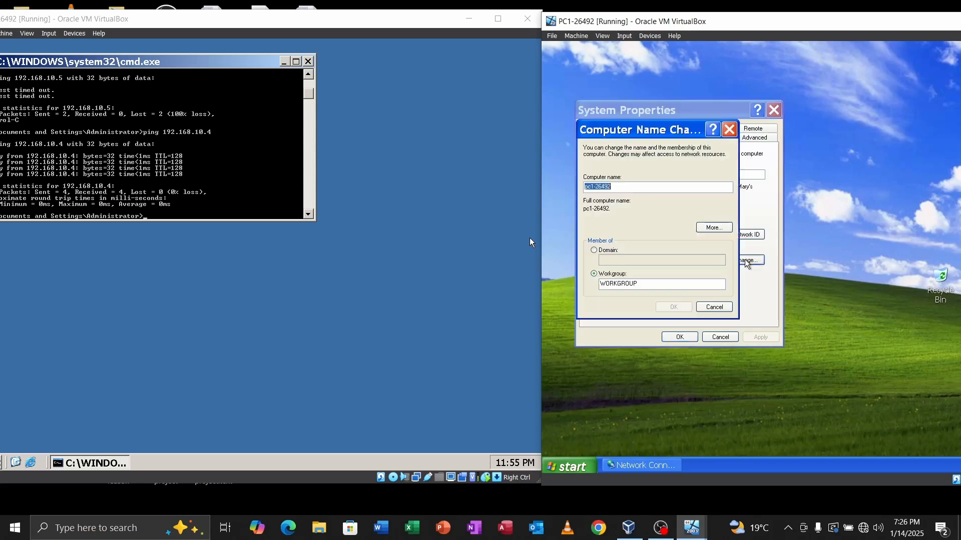
click(594, 250)
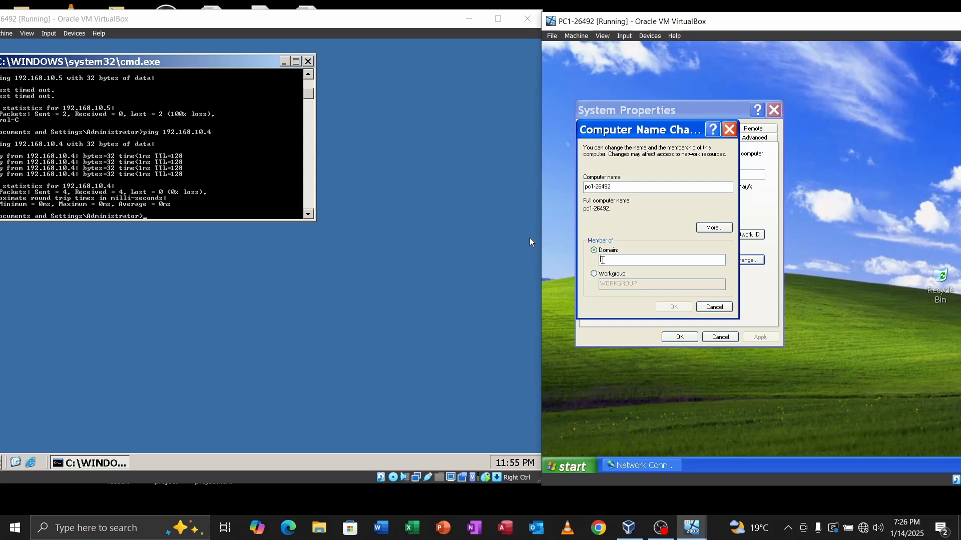
click(603, 261)
text(cnet)
key(Return)
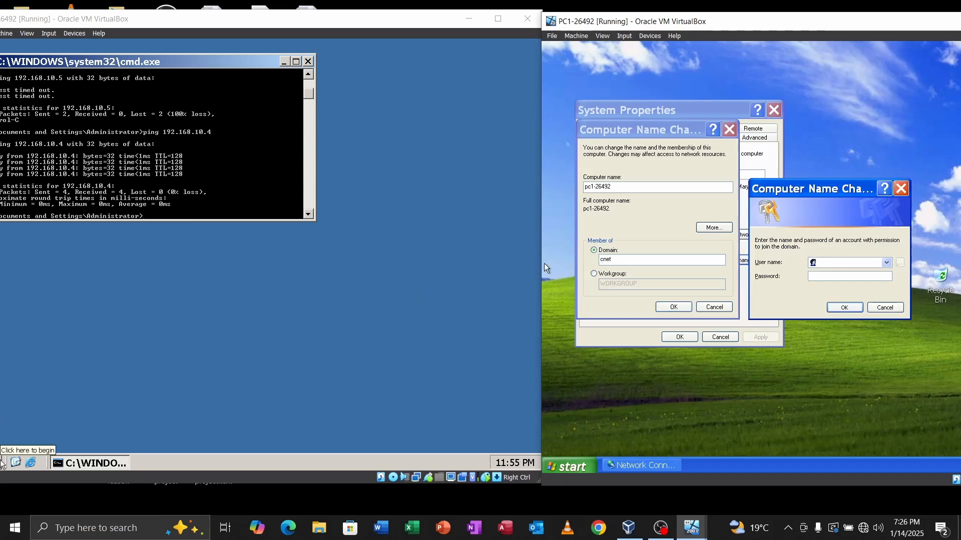
Step: Shift the server VM window to the right to reach the XP prompt
click(2, 463)
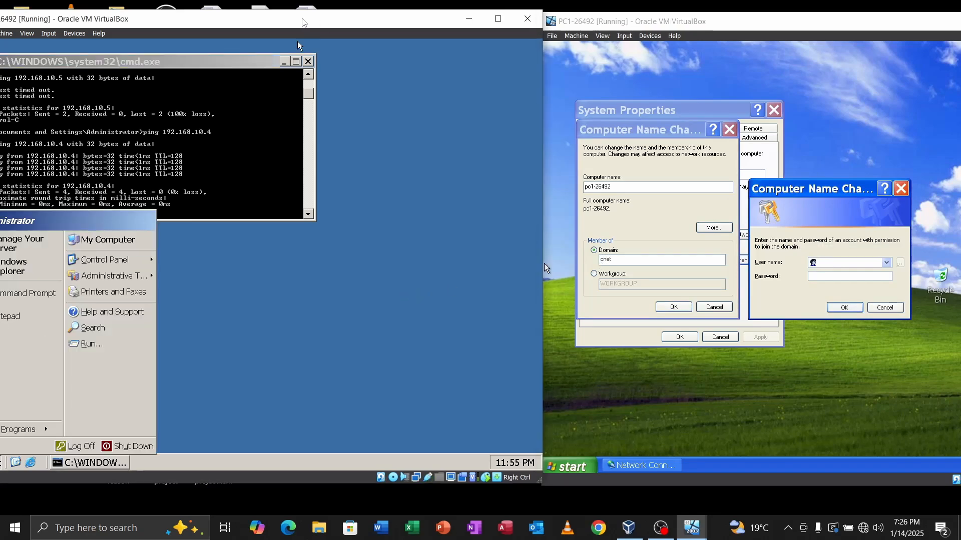
drag(301, 22, 353, 23)
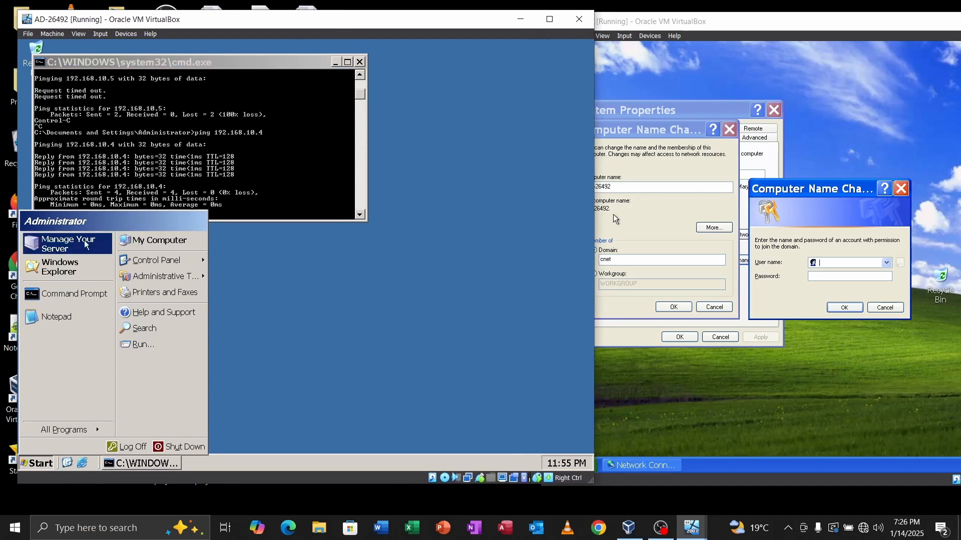
click(844, 275)
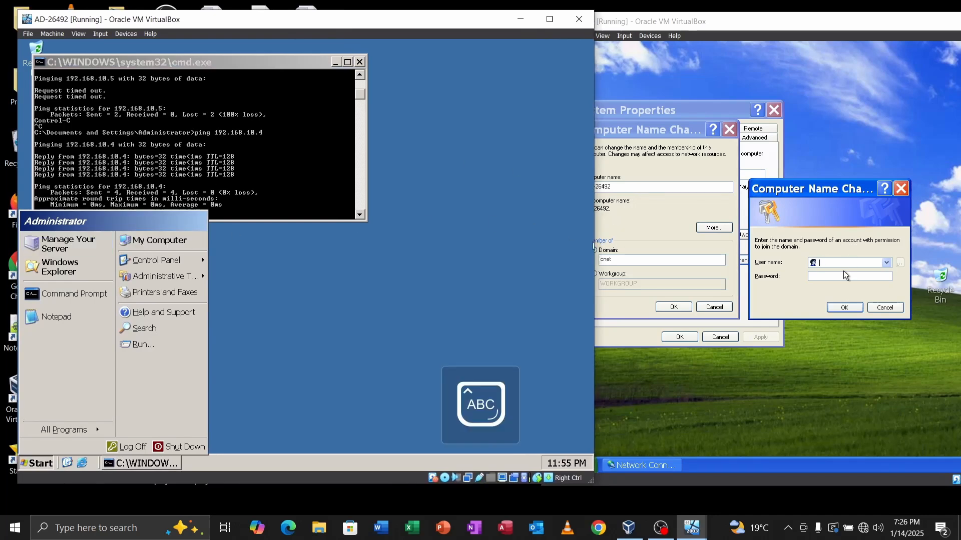
Step: Enter user name Administrator and the account password, and submit the domain credentials
click(595, 246)
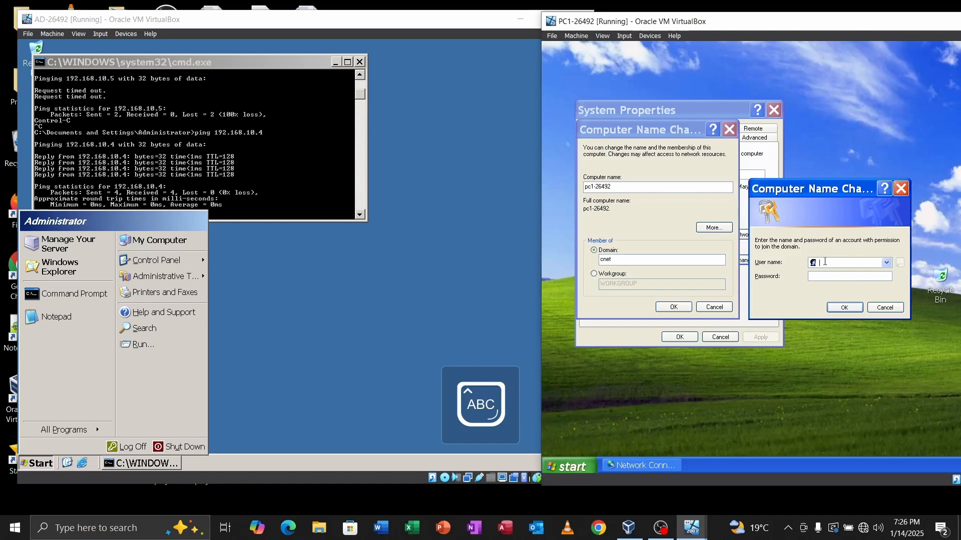
text(A)
key(Caps_Lock)
text(dministrator)
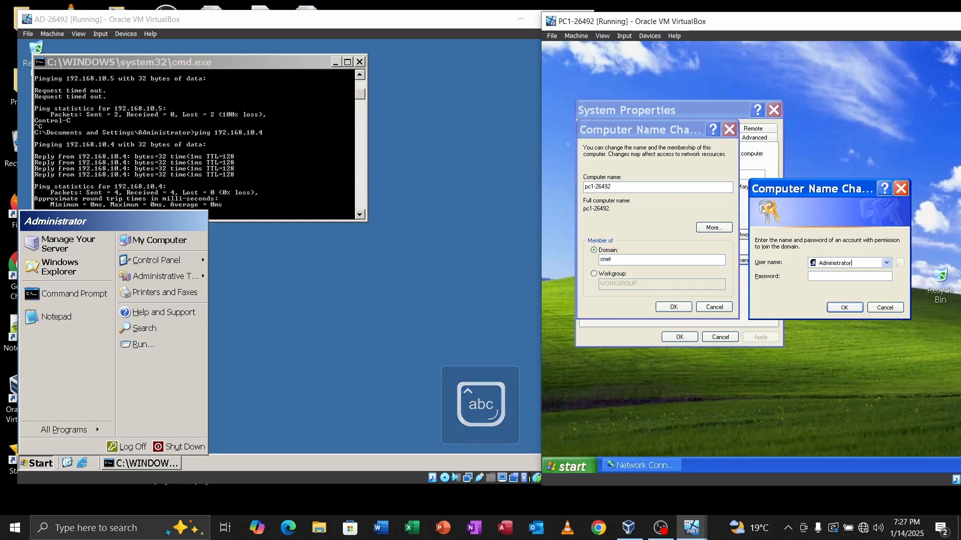
key(Caps_Lock)
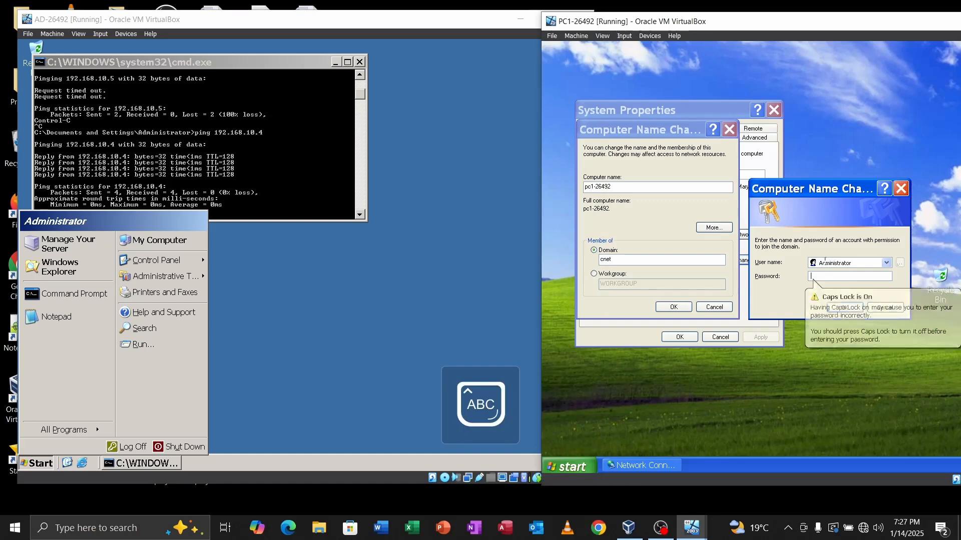
key(Caps_Lock)
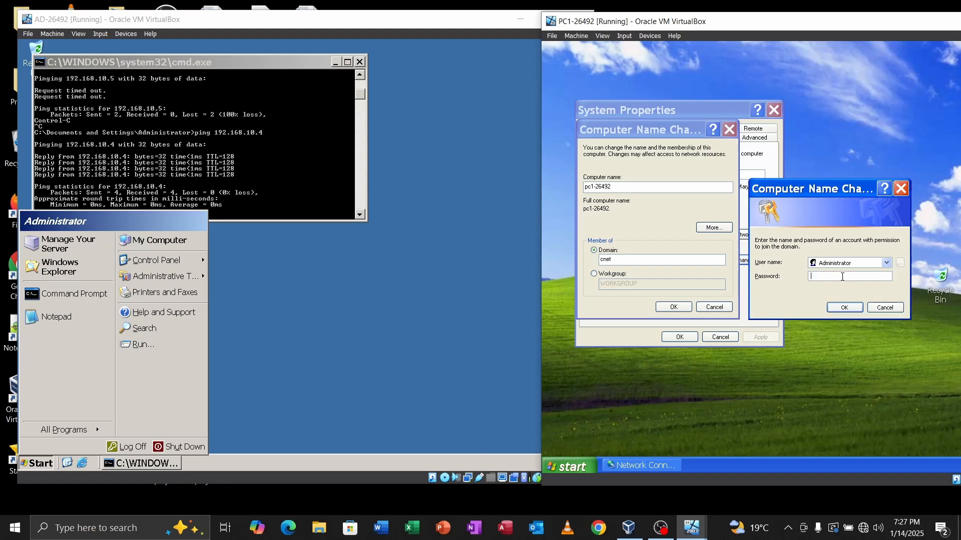
key(Caps_Lock)
key(Caps_Lock)
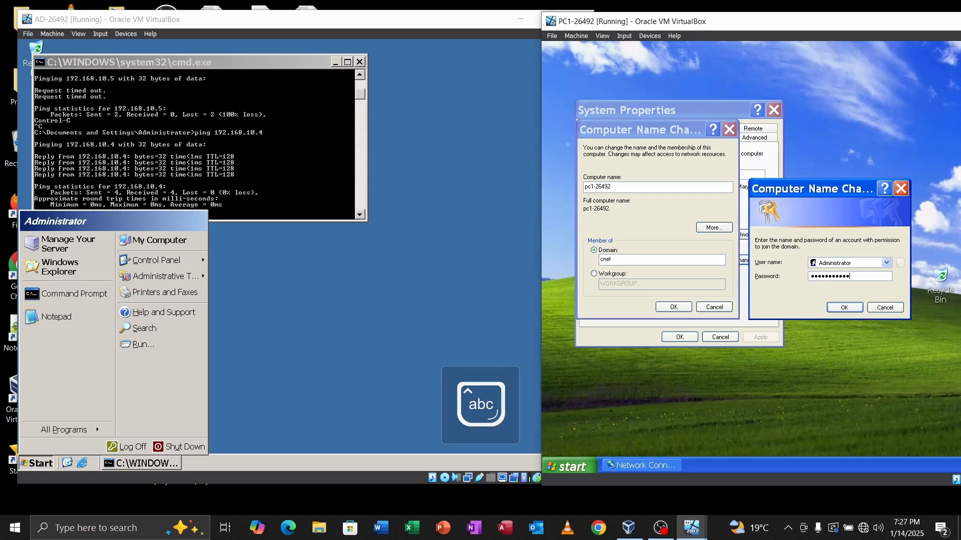
key(Return)
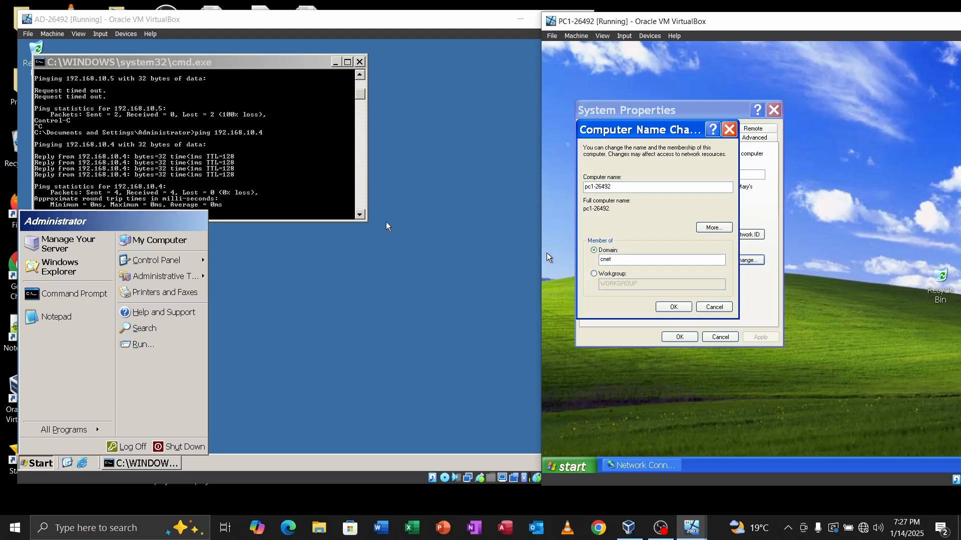
Step: On the server, close the command prompt, move its window back, and enter dsa.msc in Run
click(340, 289)
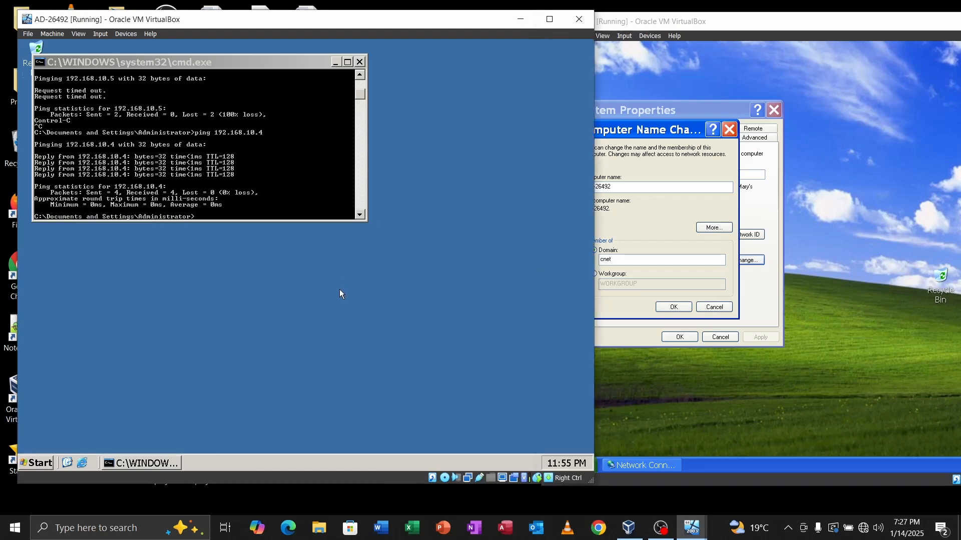
click(360, 62)
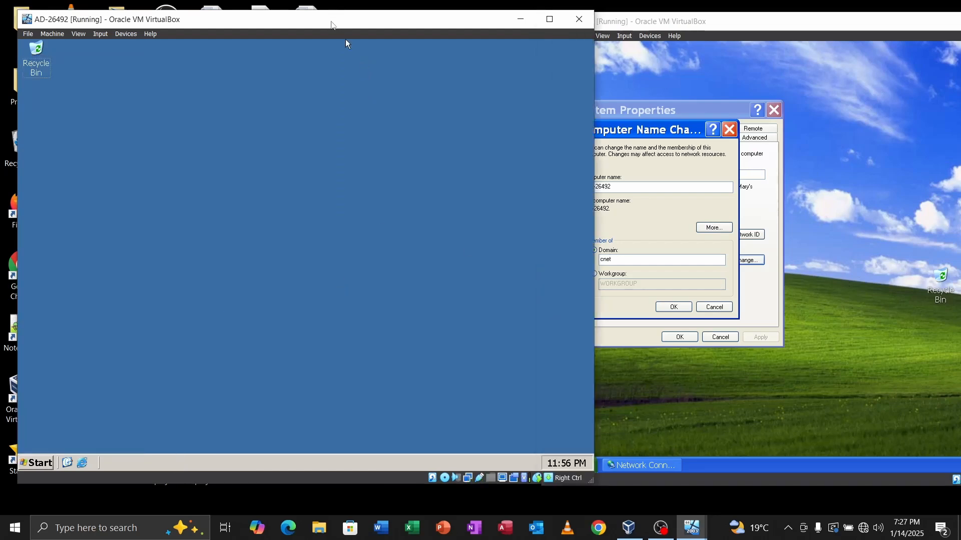
drag(331, 25, 289, 22)
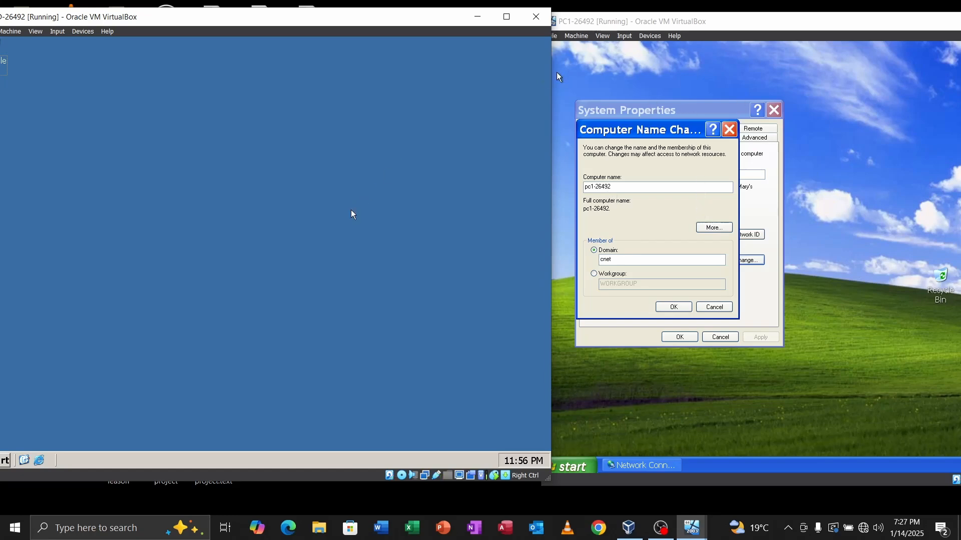
key(super+r)
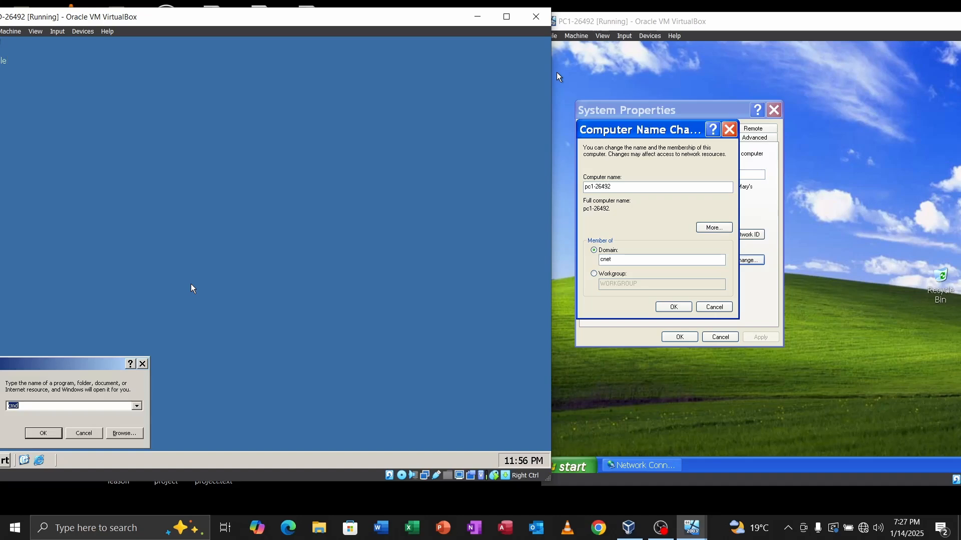
text(DSA)
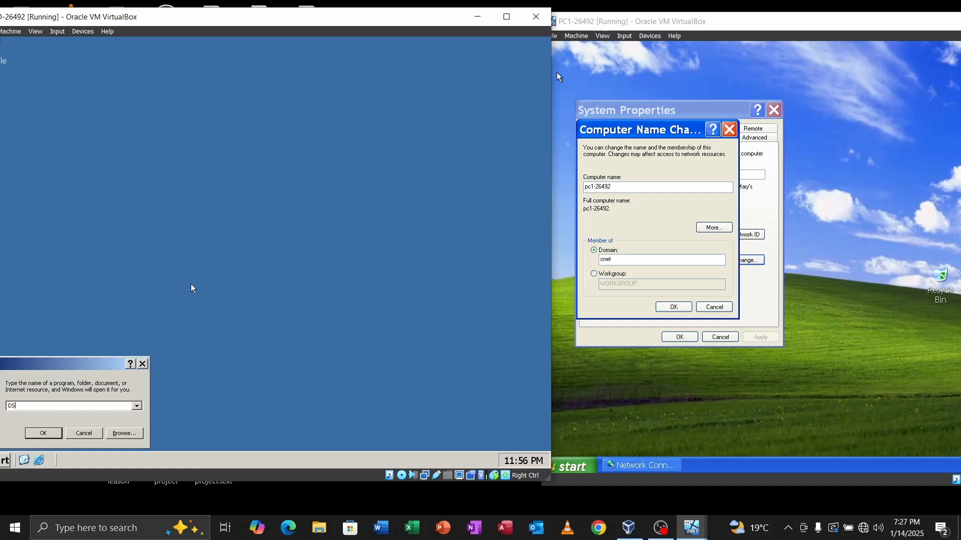
key(BackSpace)
key(BackSpace)
key(BackSpace)
text(dsa.msc)
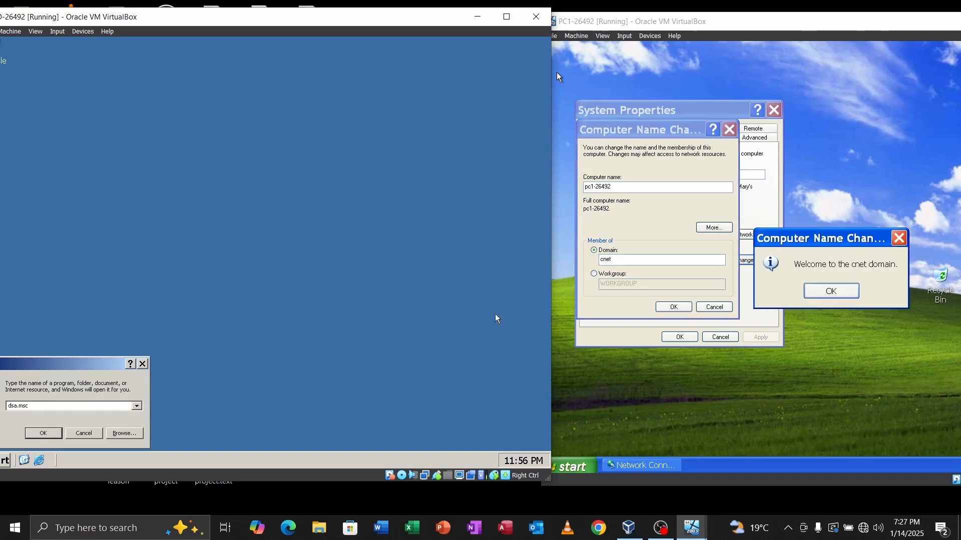
Step: Acknowledge the cnet welcome, restart PC1 now, and run dsa.msc on the server
click(834, 295)
click(833, 293)
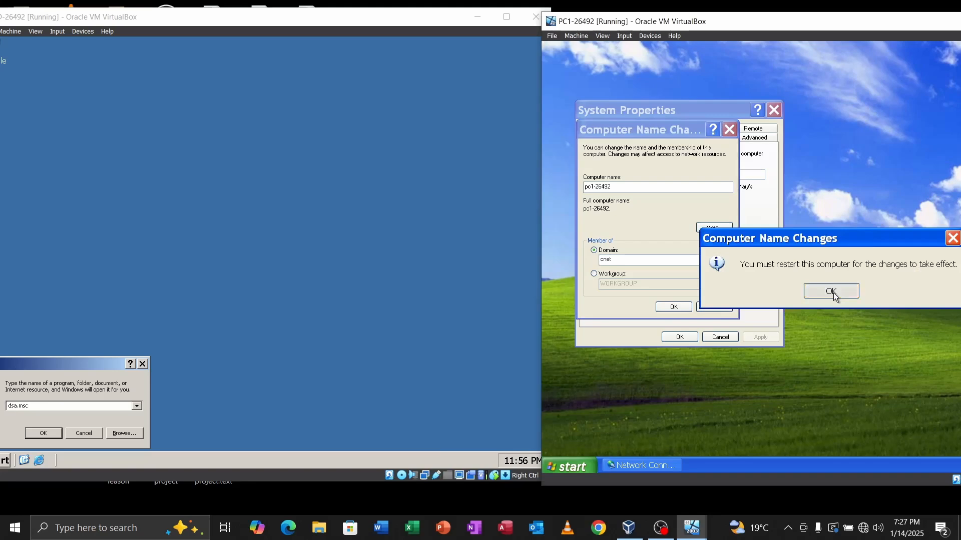
click(832, 293)
click(684, 338)
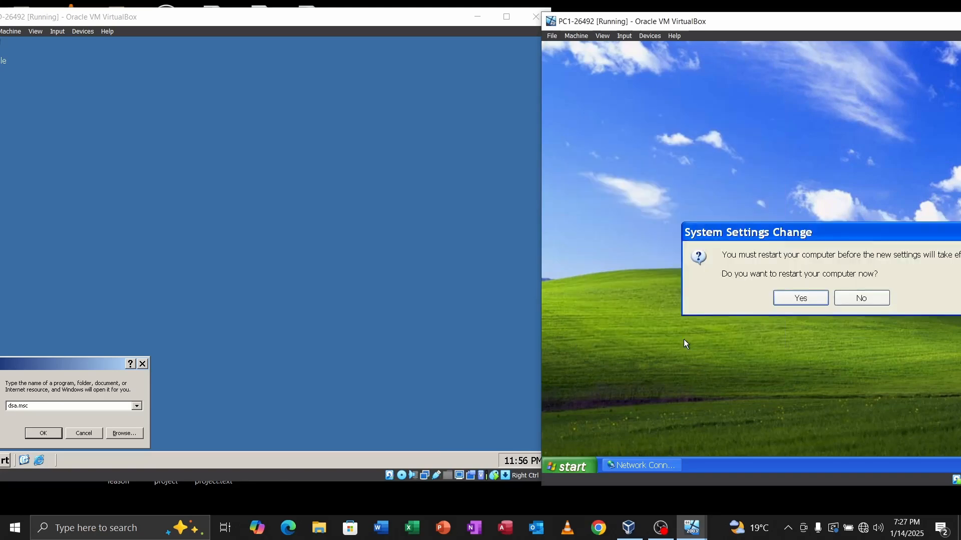
click(800, 299)
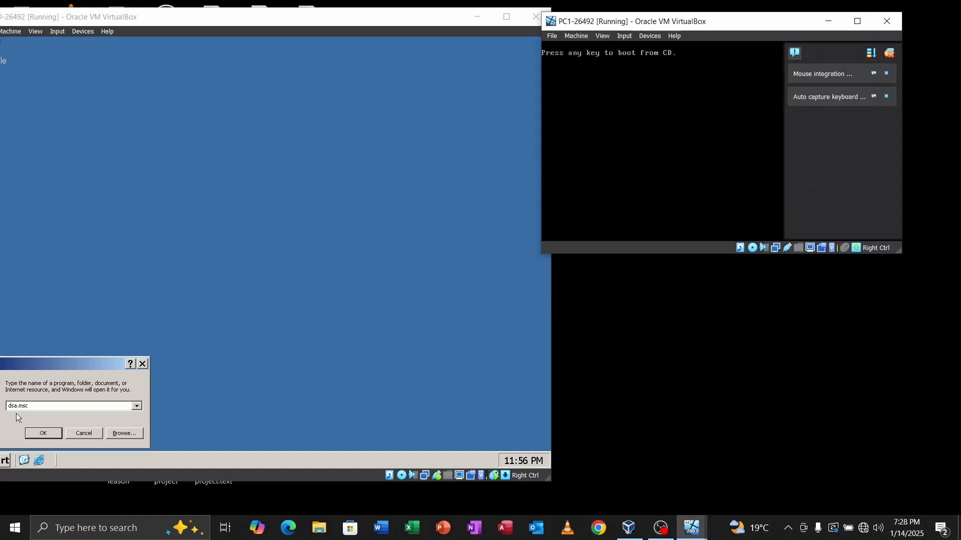
click(40, 432)
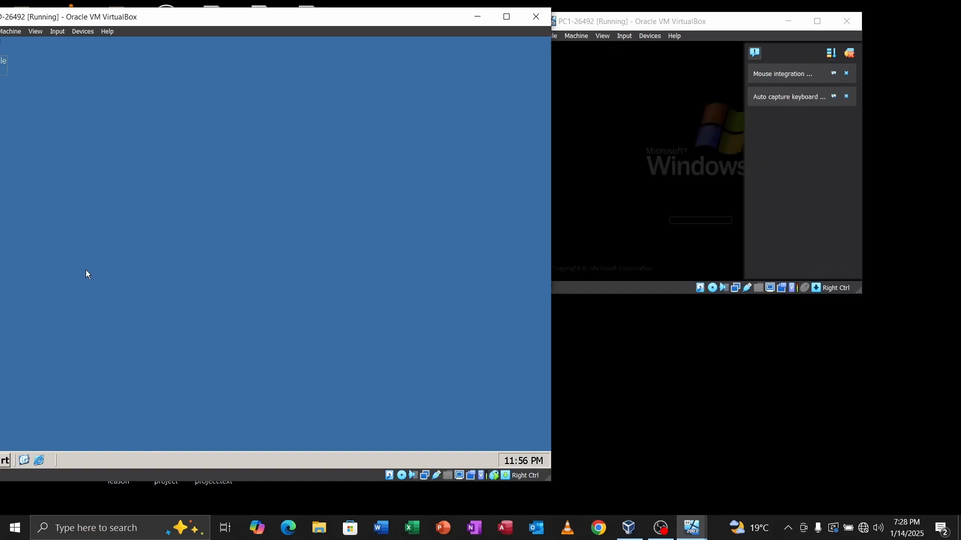
Step: Arrange the AD server window centre-left and the PC1 window on the right side
drag(191, 20, 243, 31)
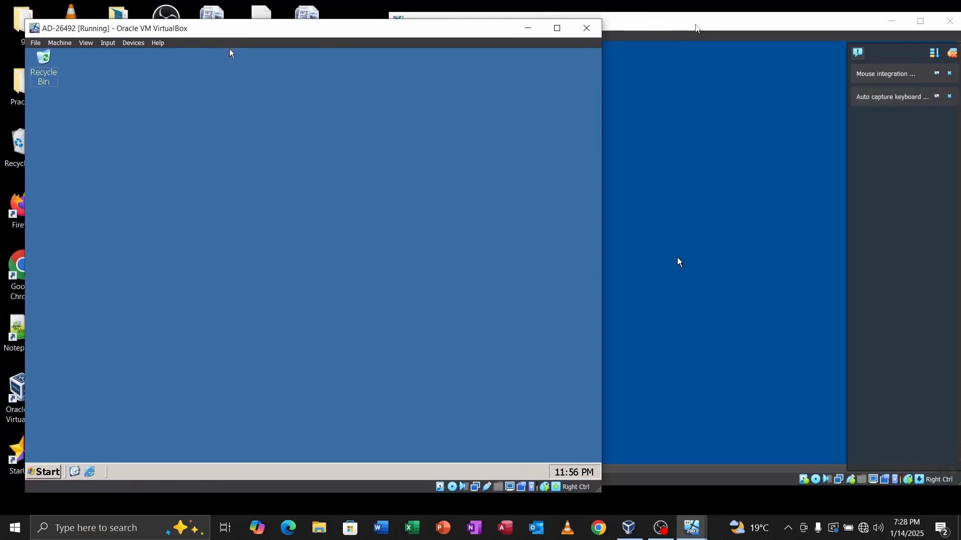
drag(695, 29, 949, 112)
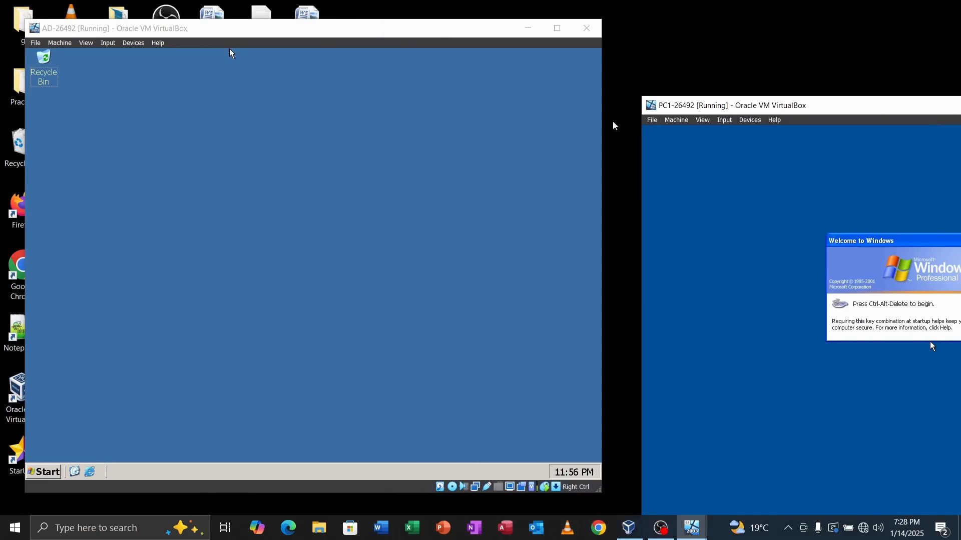
drag(294, 31, 377, 33)
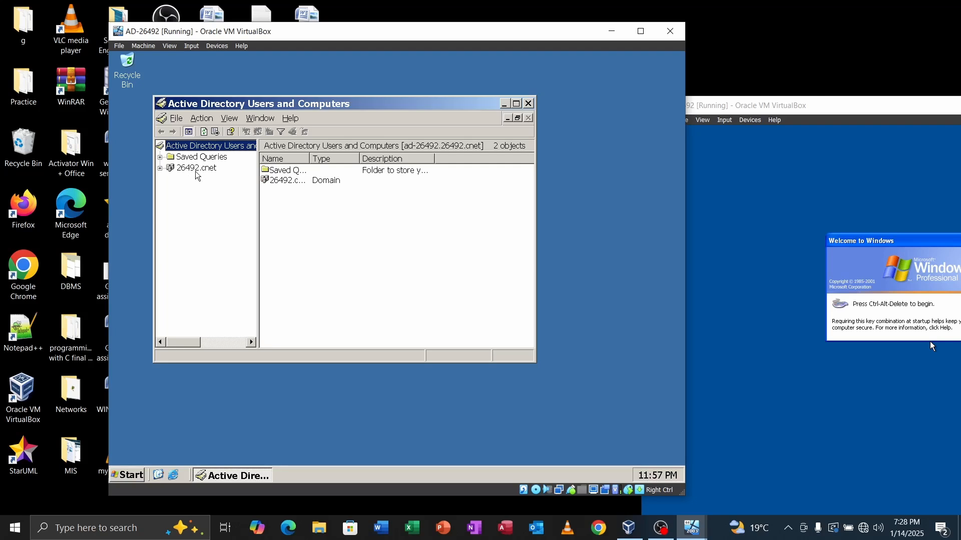
Step: Expand 26492.cnet and add a new organizational unit named IT
click(160, 168)
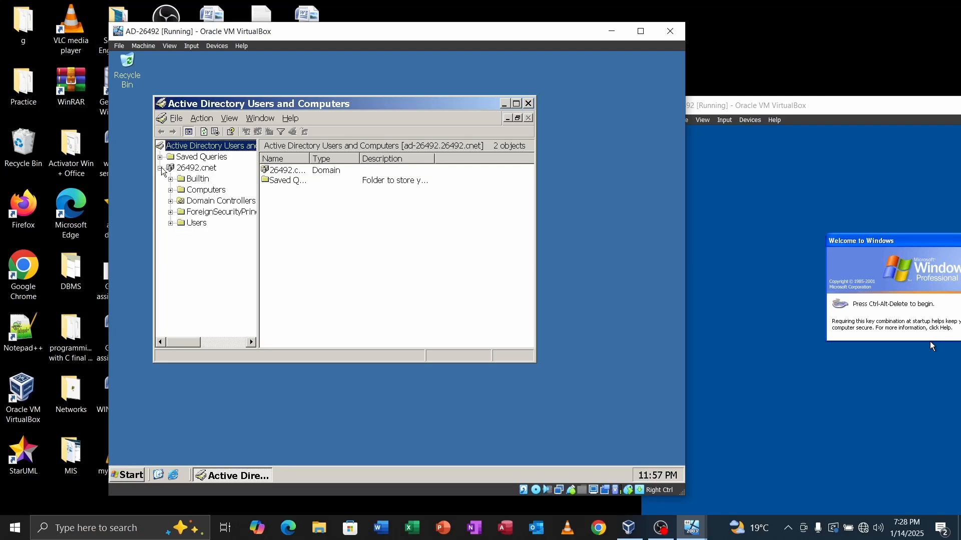
right_click(198, 170)
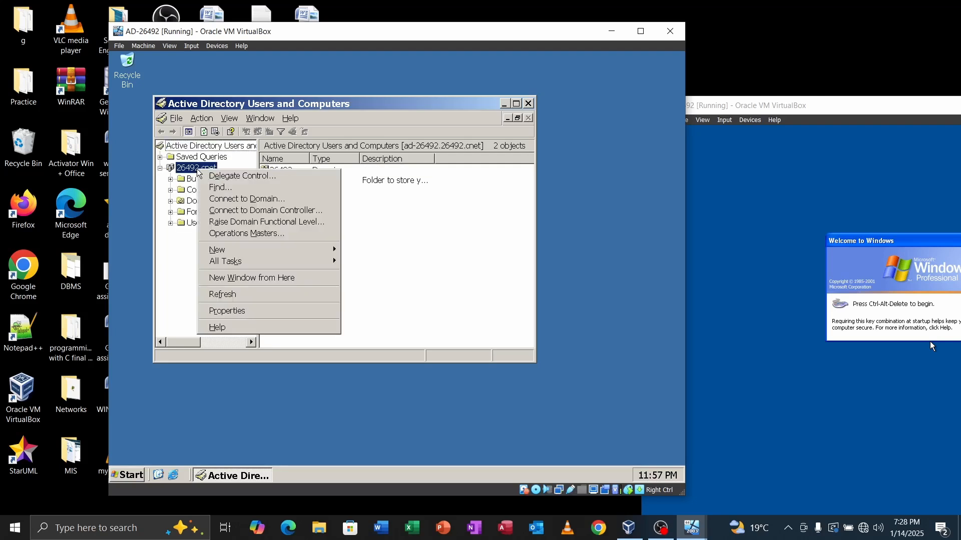
mouse_move(246, 252)
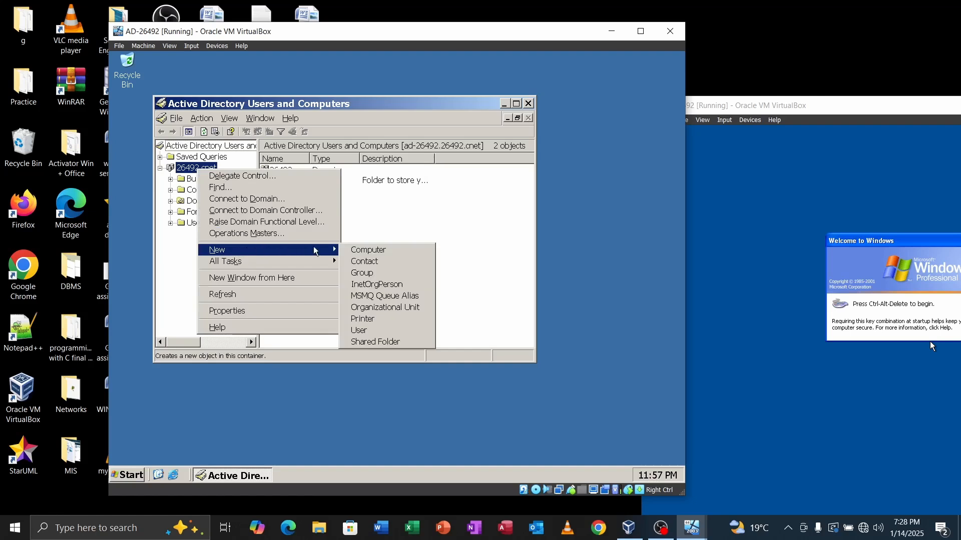
click(398, 307)
key(Caps_Lock)
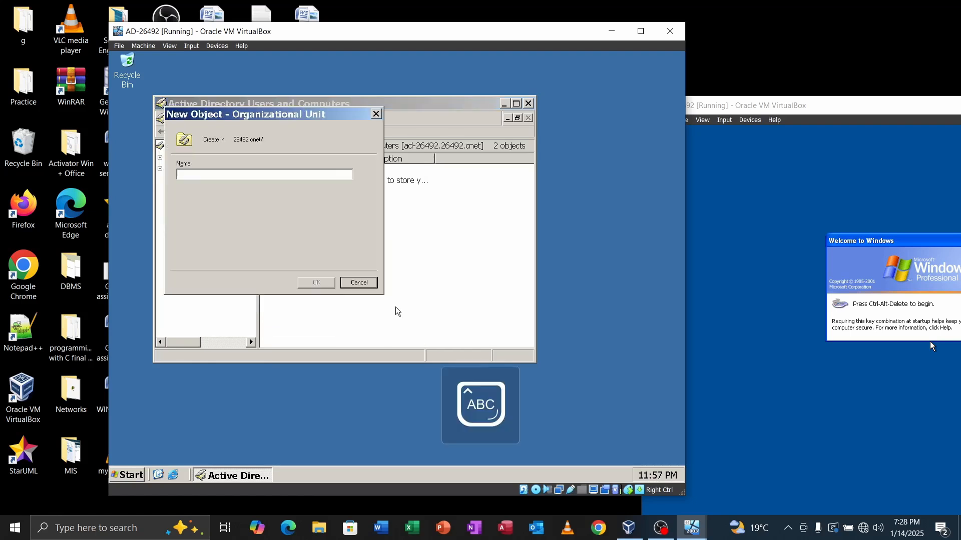
text(IT)
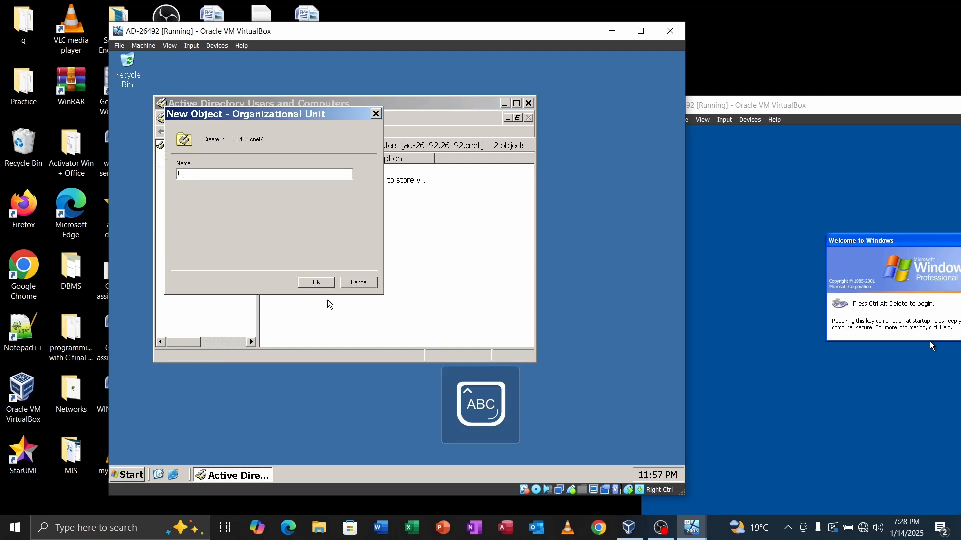
click(316, 282)
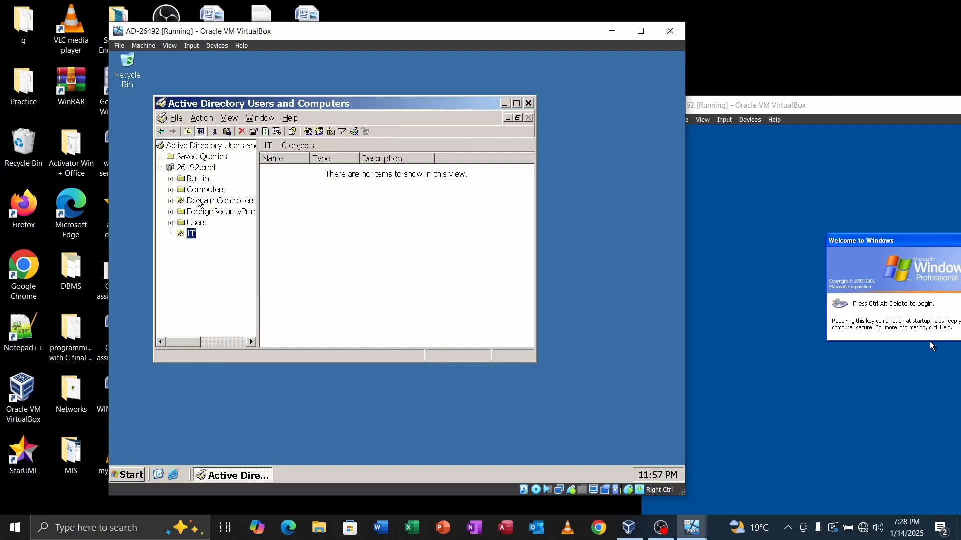
Step: Start a new user in the IT unit named IT1 with logon name IT1
right_click(192, 235)
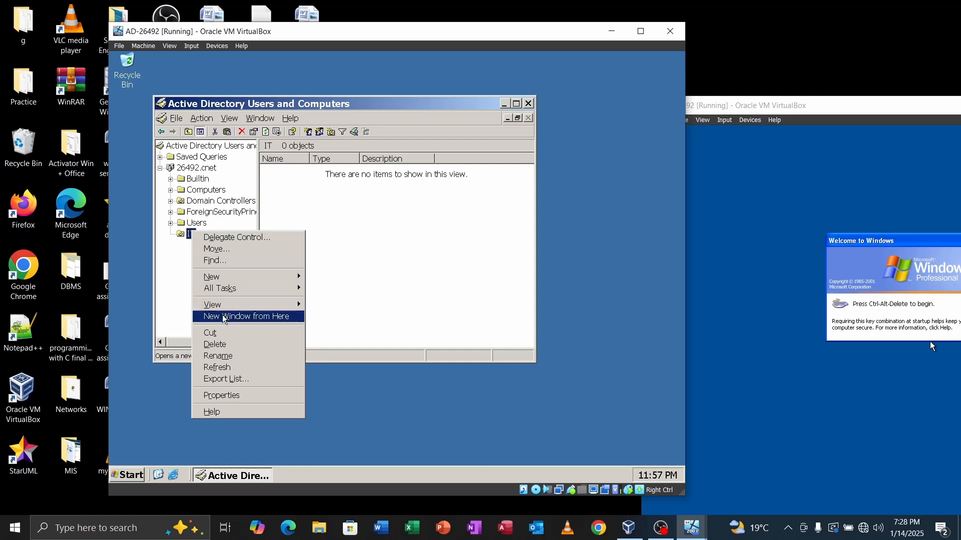
mouse_move(233, 277)
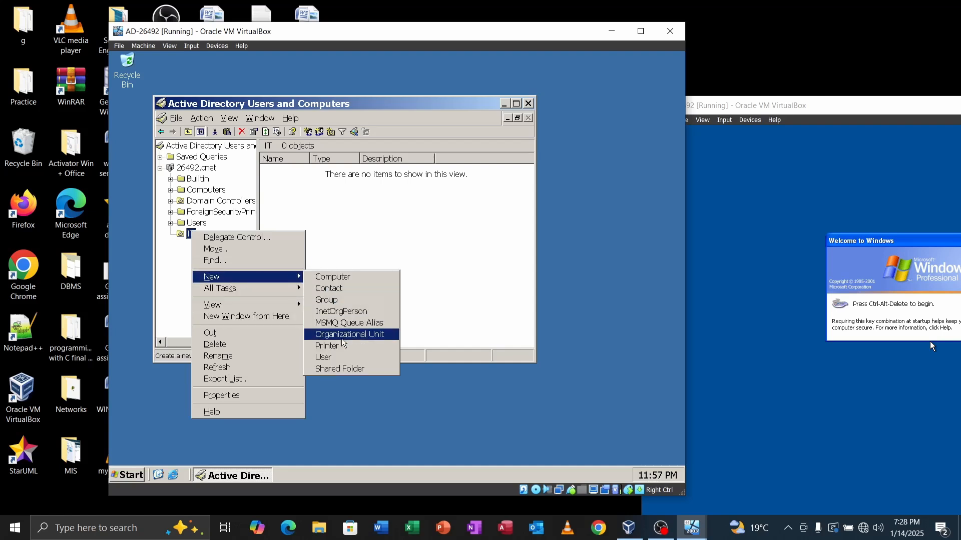
click(326, 359)
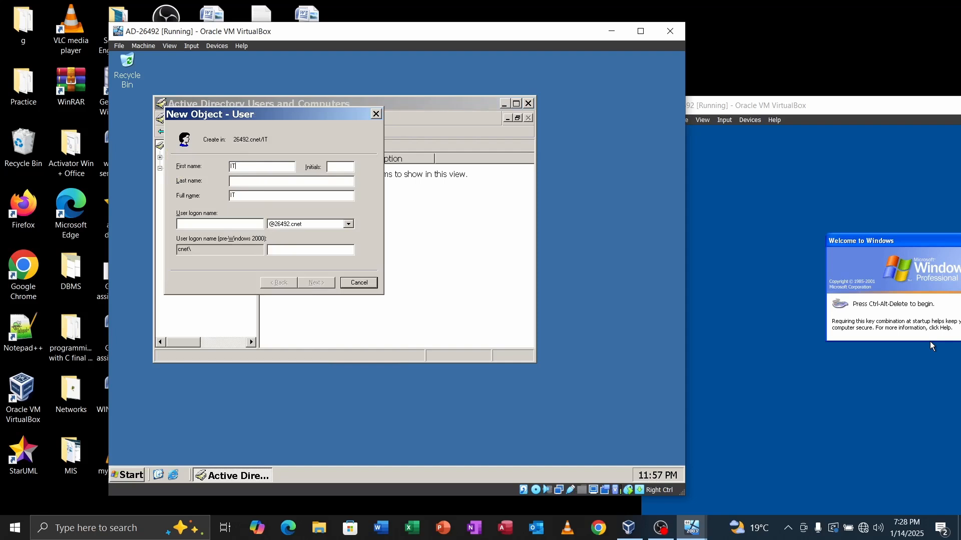
key(Tab)
key(Tab)
text(I)
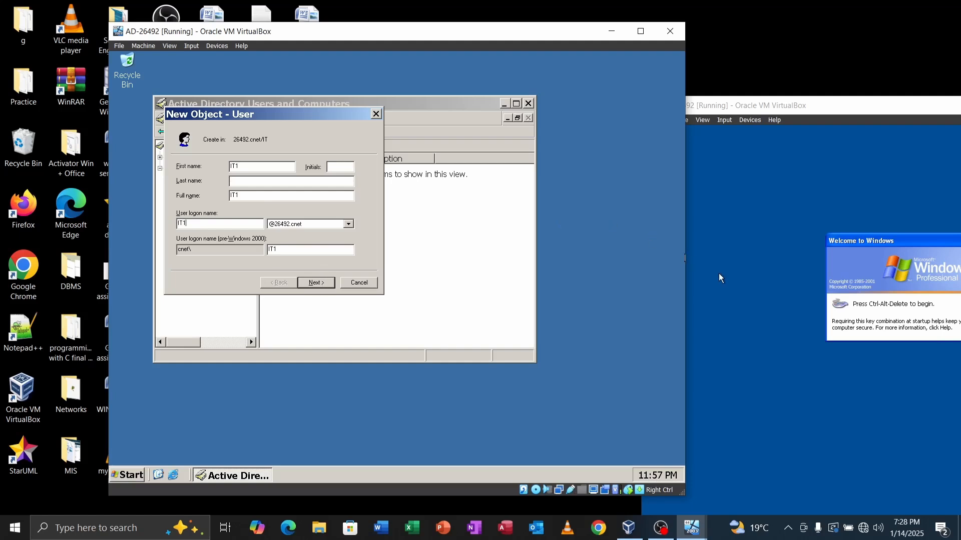
click(315, 283)
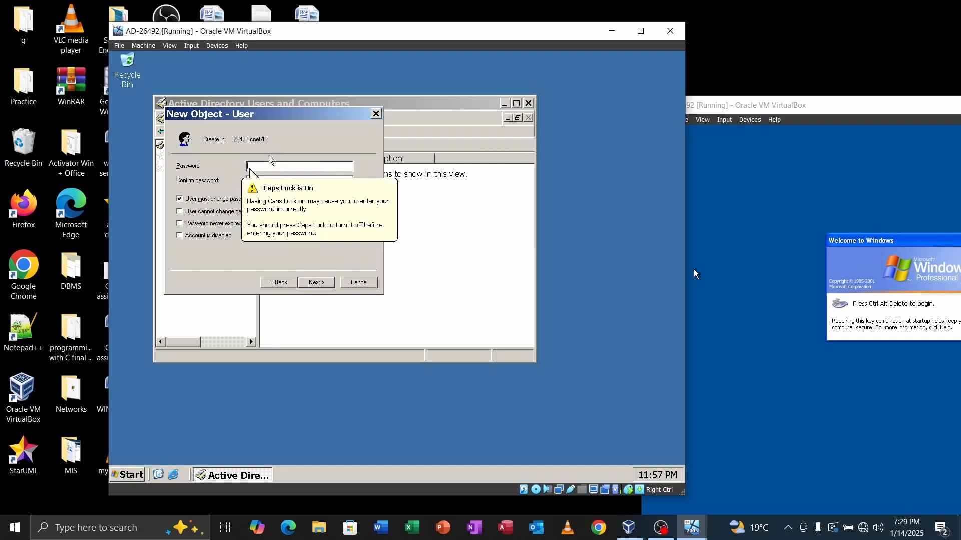
Step: Set and confirm IT1's password and finish creating the user
key(Caps_Lock)
text(•••)
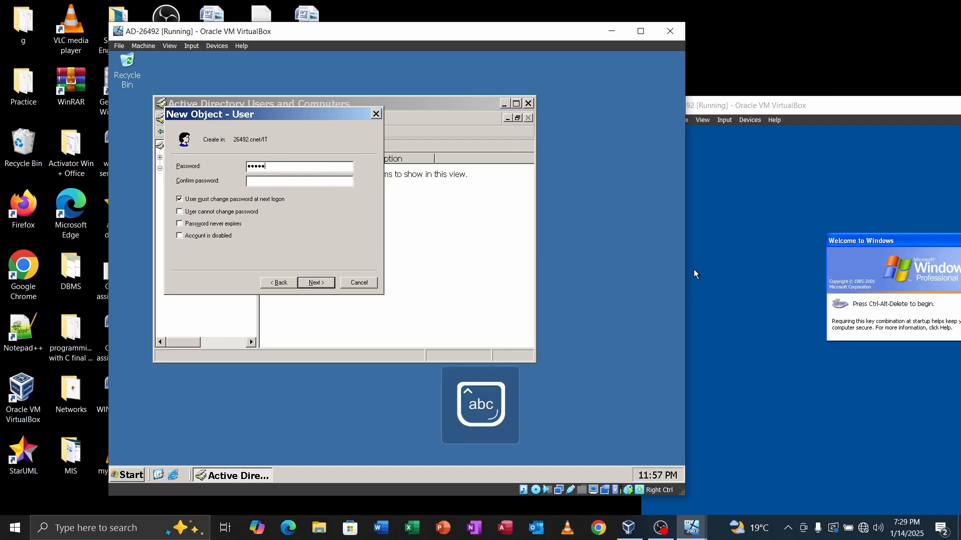
text(•••••••)
key(Tab)
key(Caps_Lock)
text(•)
key(Caps_Lock)
text(•)
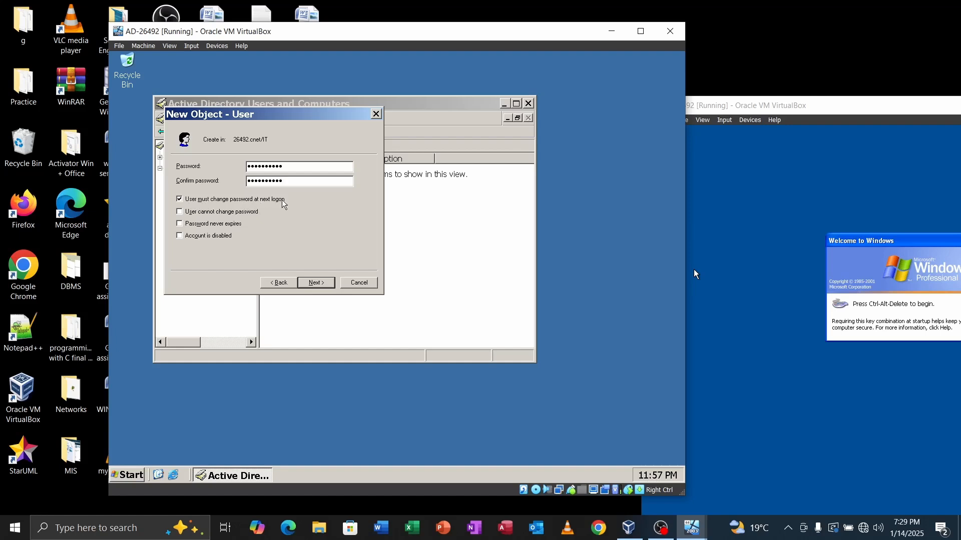
click(321, 286)
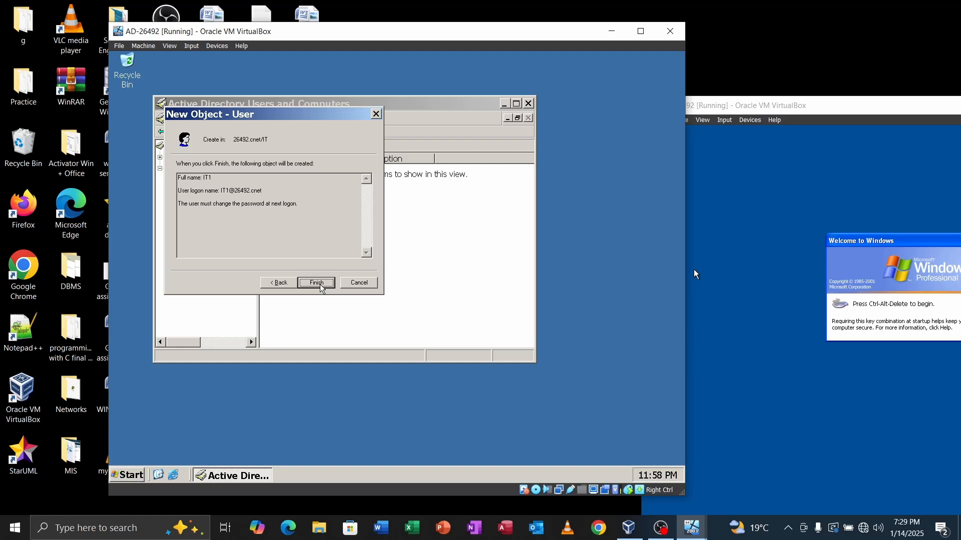
click(316, 283)
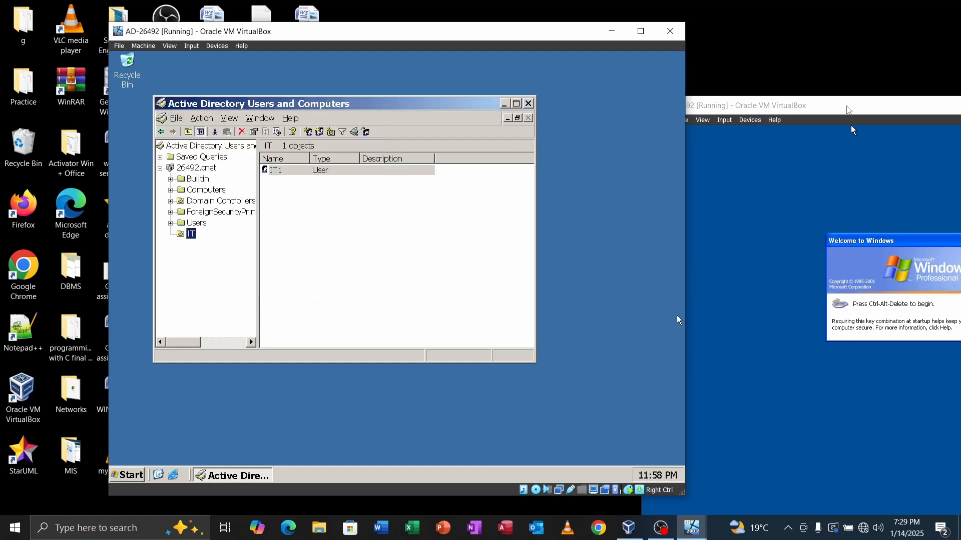
drag(894, 113, 681, 173)
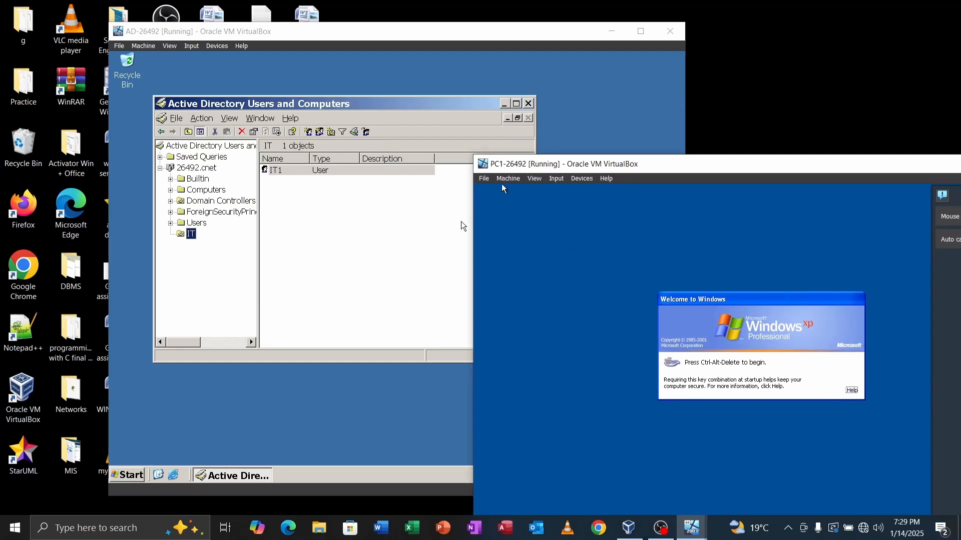
Step: Enter IT1 as the user name in PC1's Windows logon dialog
click(554, 181)
mouse_move(569, 193)
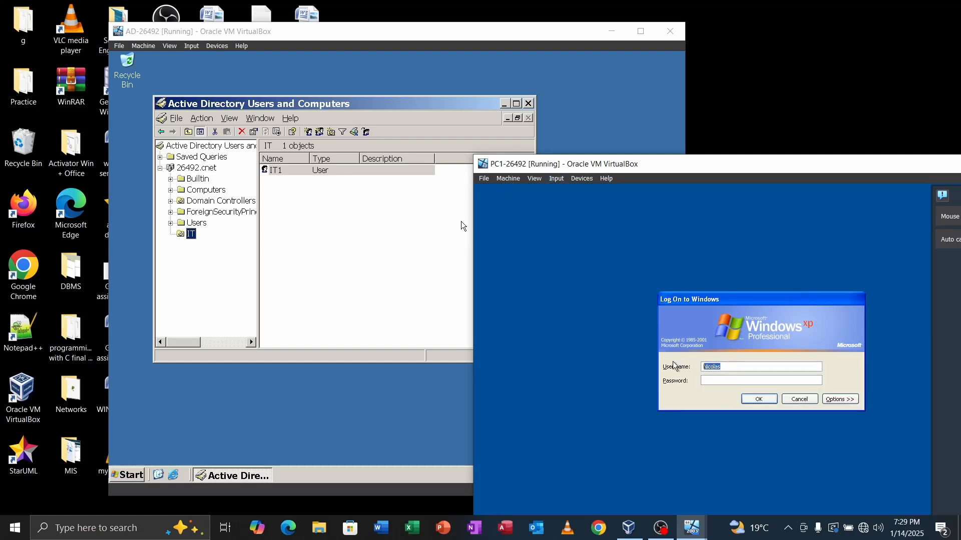
key(Caps_Lock)
text(IT1)
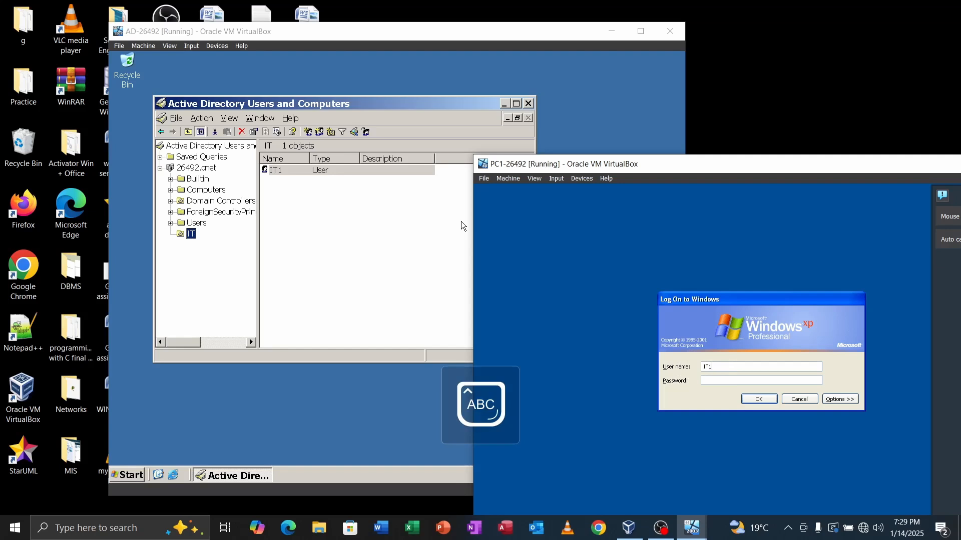
key(Caps_Lock)
Step: Type IT1's account password, correcting mistyped characters
click(709, 380)
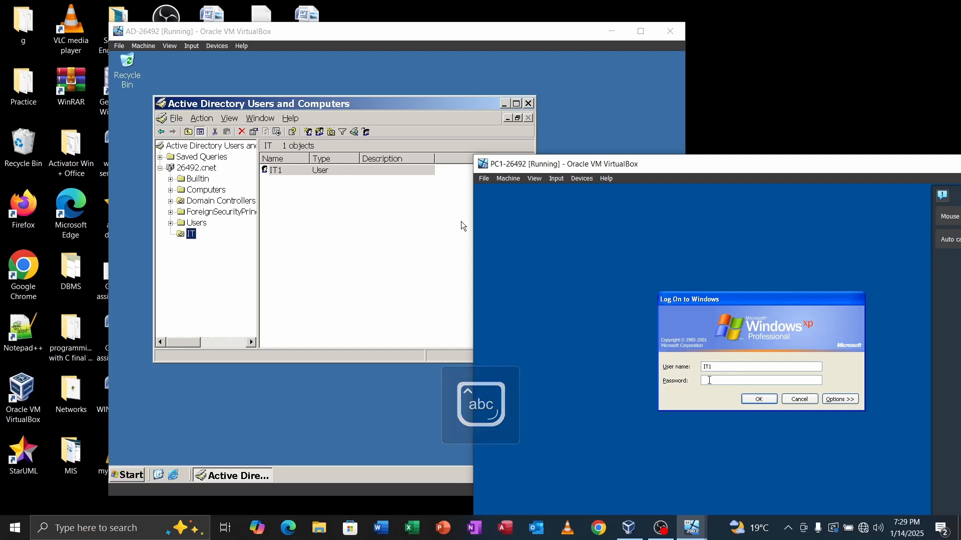
key(Caps_Lock)
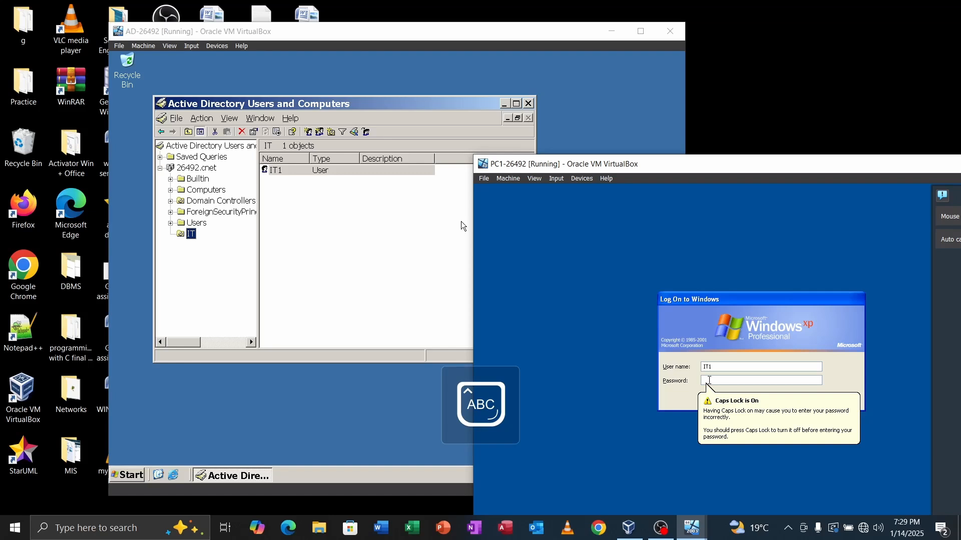
key(Caps_Lock)
text(*****)
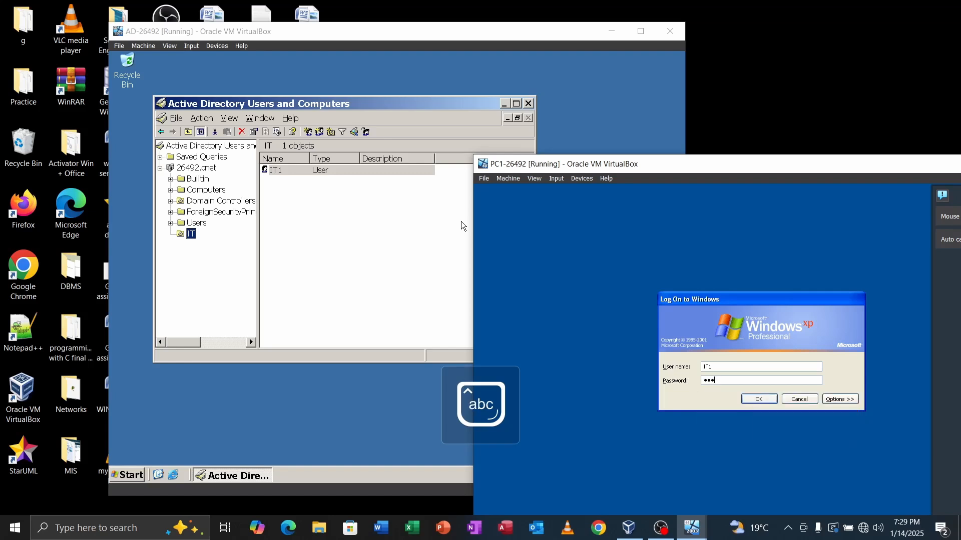
key(BackSpace)
key(BackSpace)
key(BackSpace)
key(Caps_Lock)
text(*)
key(Caps_Lock)
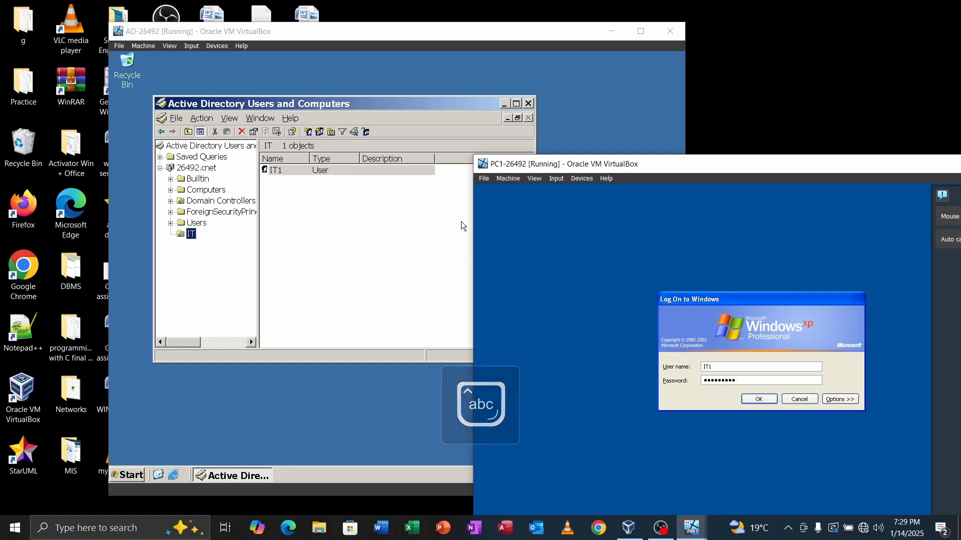
text(*)
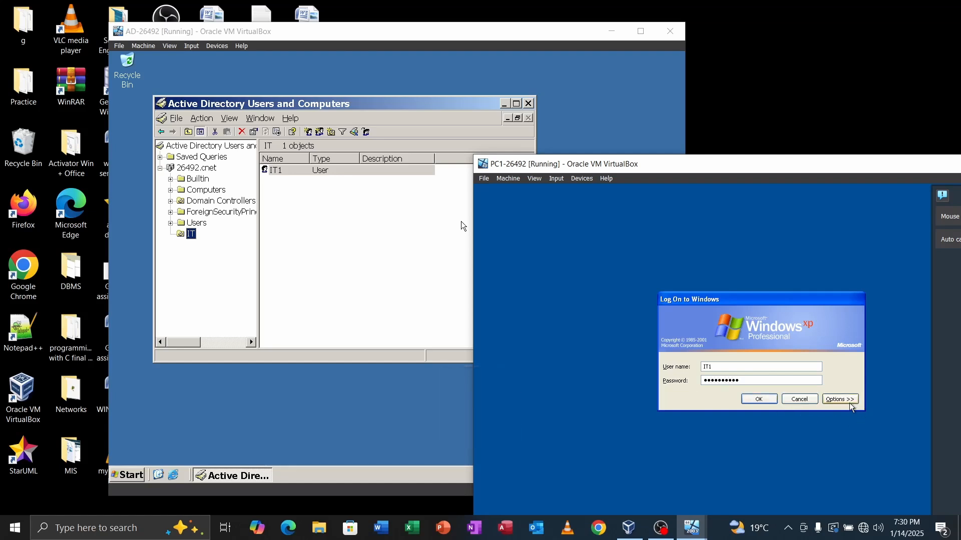
Step: Choose CNET in the Log on to list and submit the logon
click(850, 400)
click(756, 395)
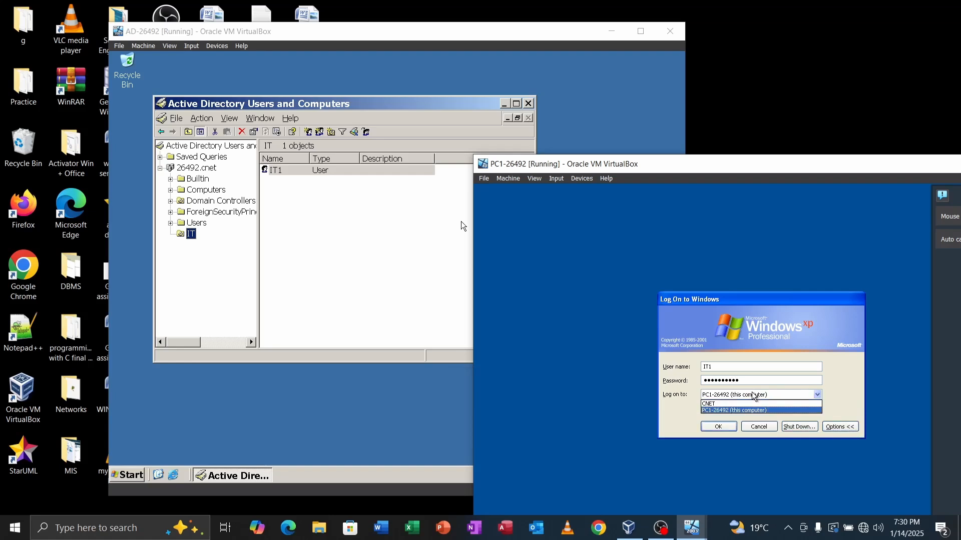
click(721, 404)
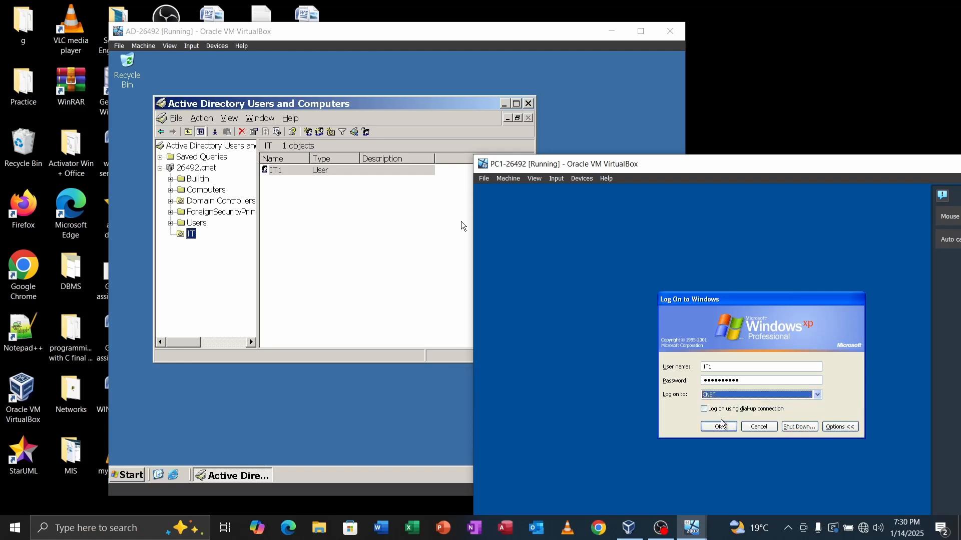
click(722, 427)
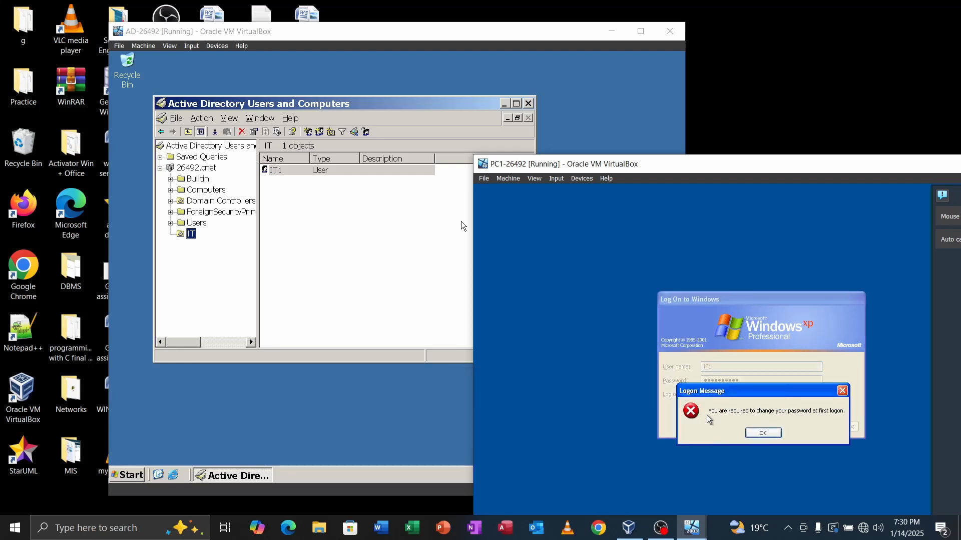
Step: Dismiss the change notice, enter and confirm IT1's new password, and acknowledge the change
click(763, 433)
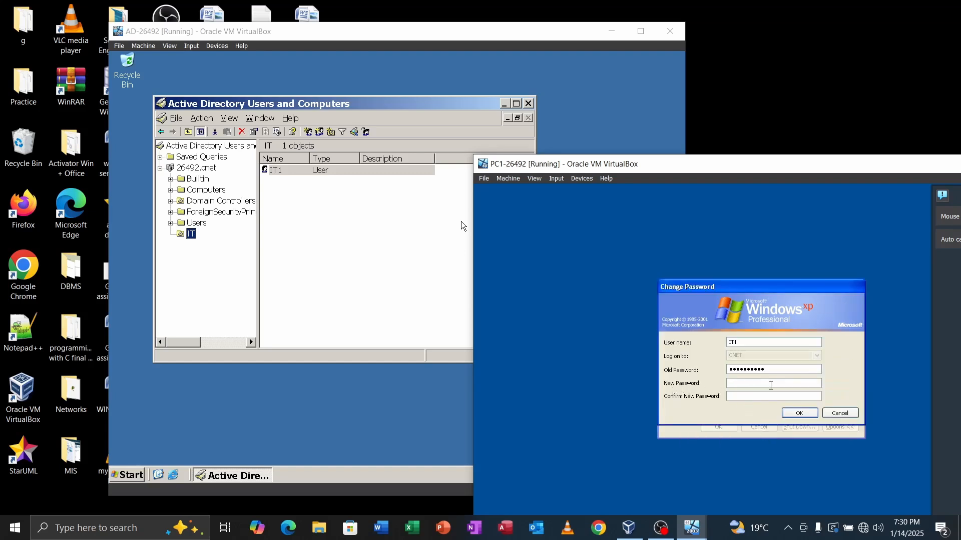
key(Caps_Lock)
text(•)
key(Caps_Lock)
text(•)
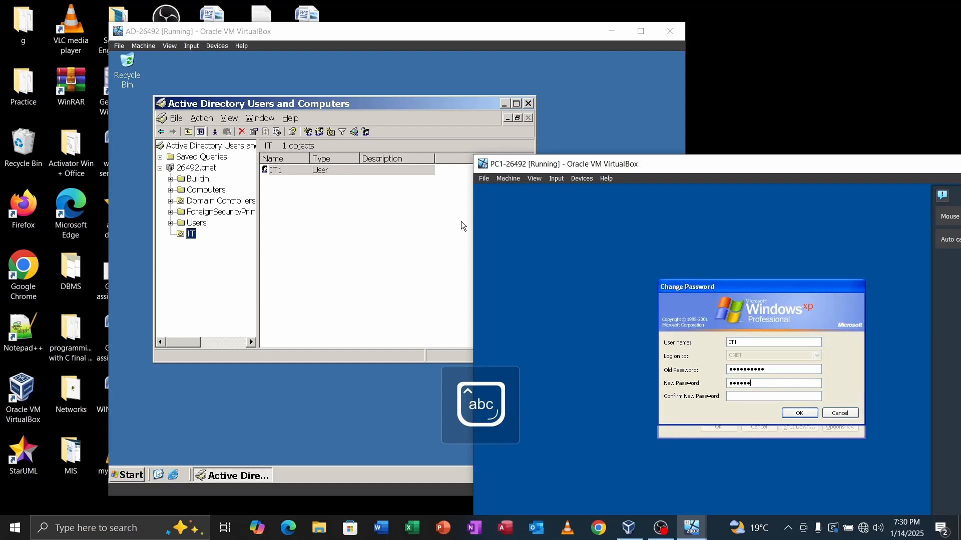
text(•)
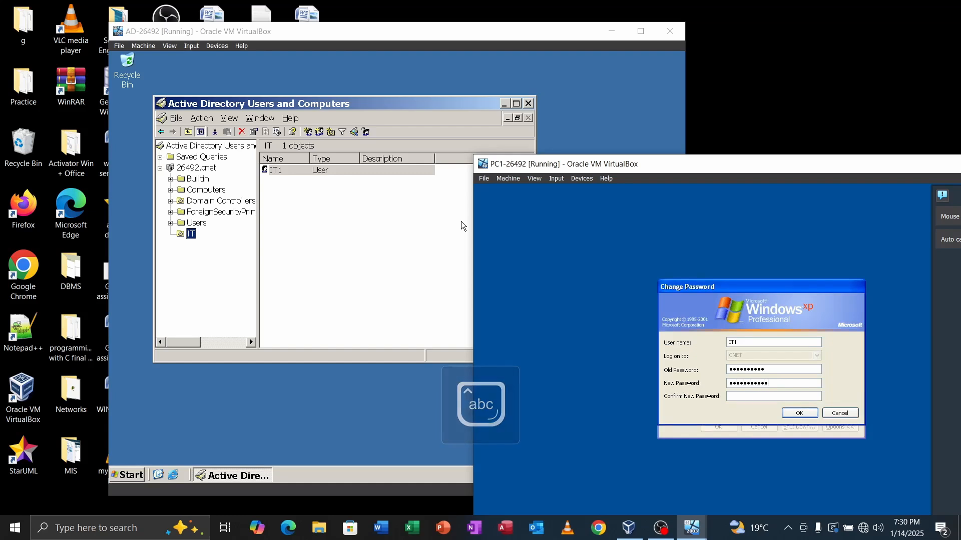
key(Caps_Lock)
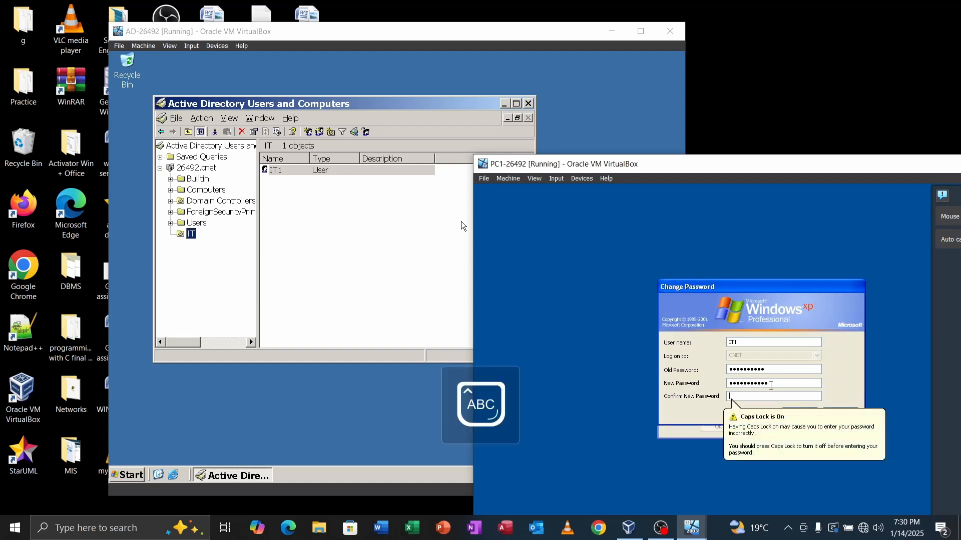
text(•)
key(Caps_Lock)
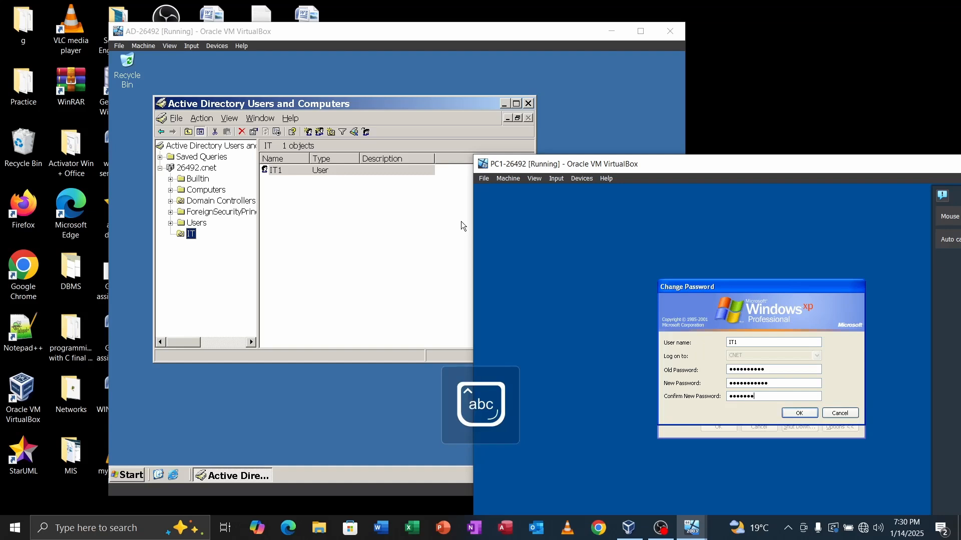
text(•)
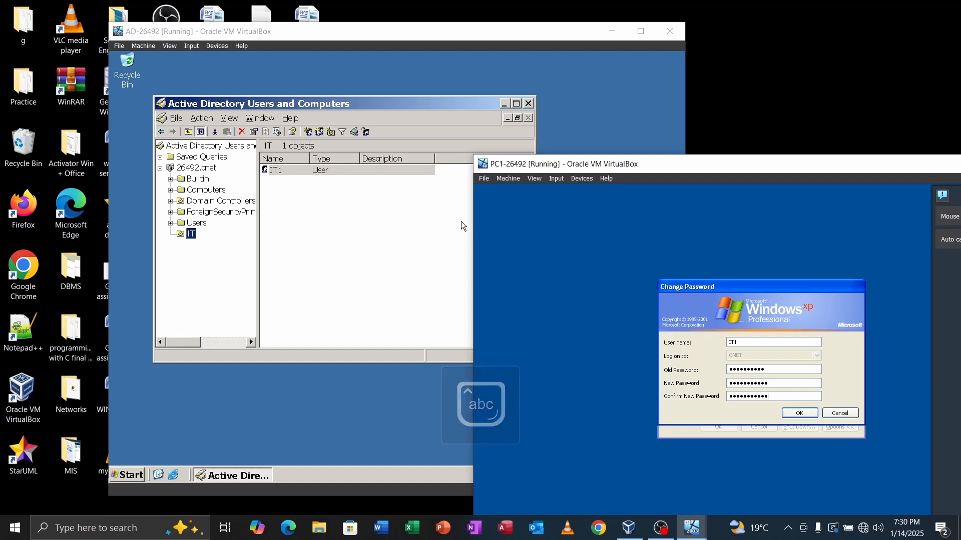
click(813, 415)
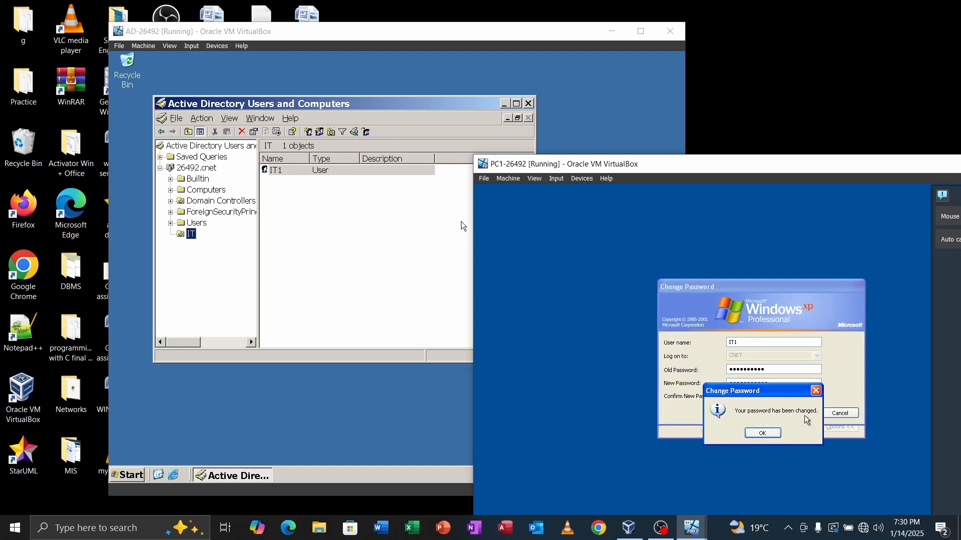
click(762, 434)
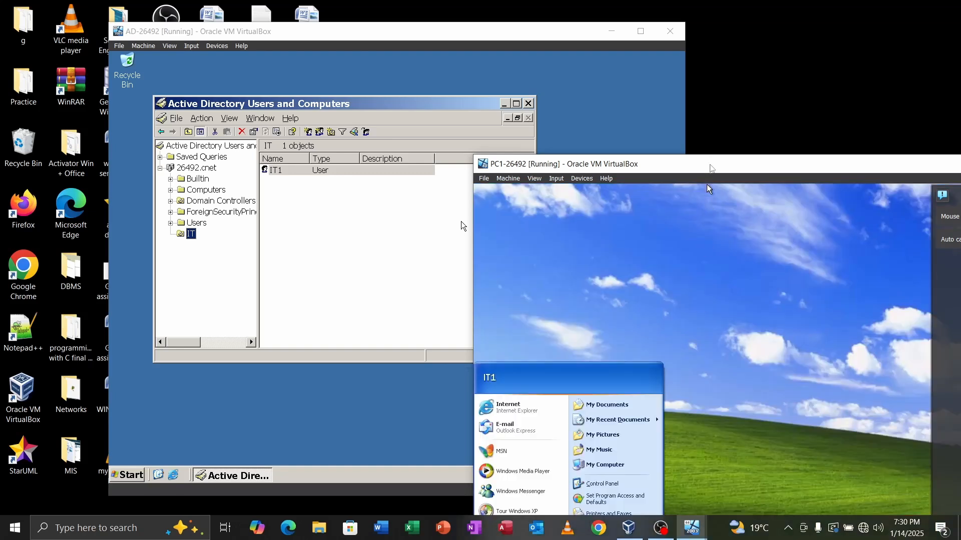
Step: Switch to the AD server, cancel the Delegation of Control Wizard, and right-click 26492.cnet
drag(708, 167, 764, 71)
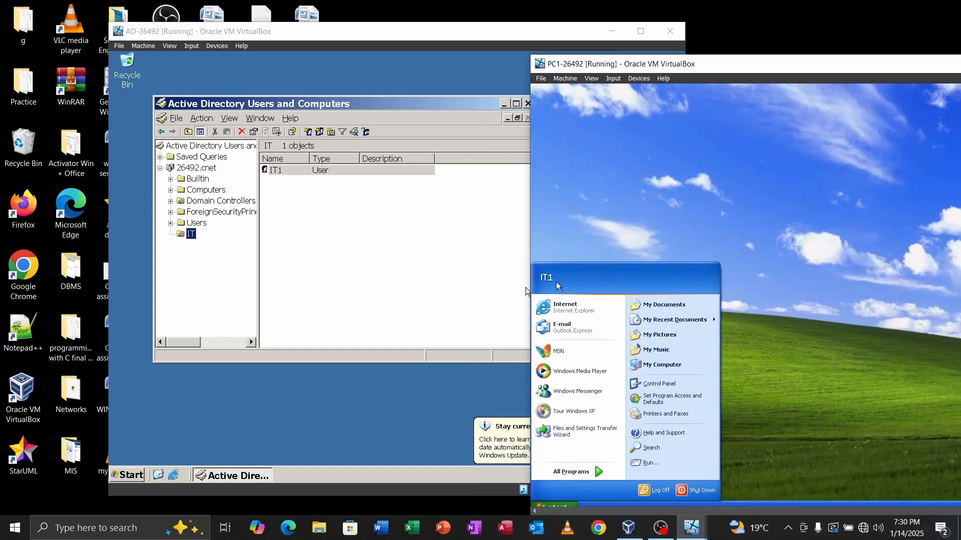
click(378, 265)
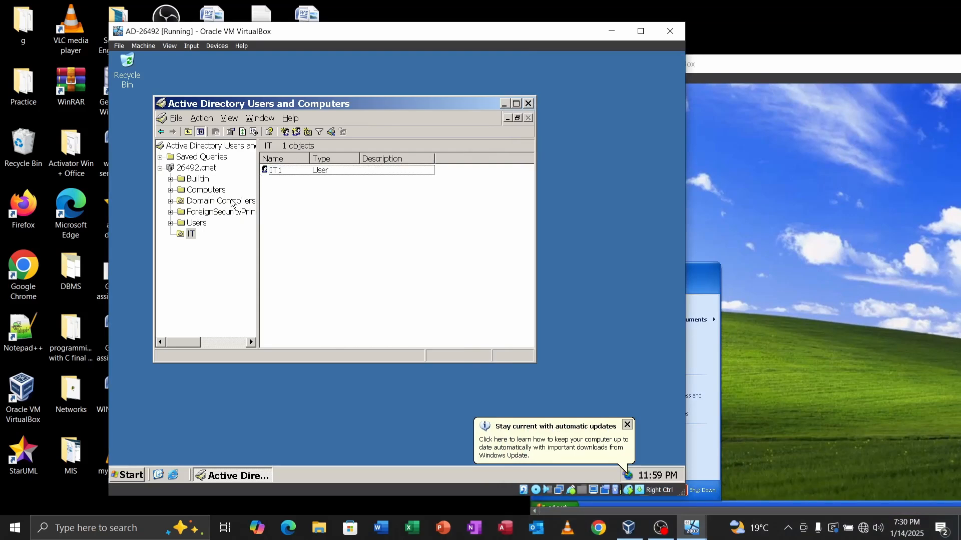
click(188, 170)
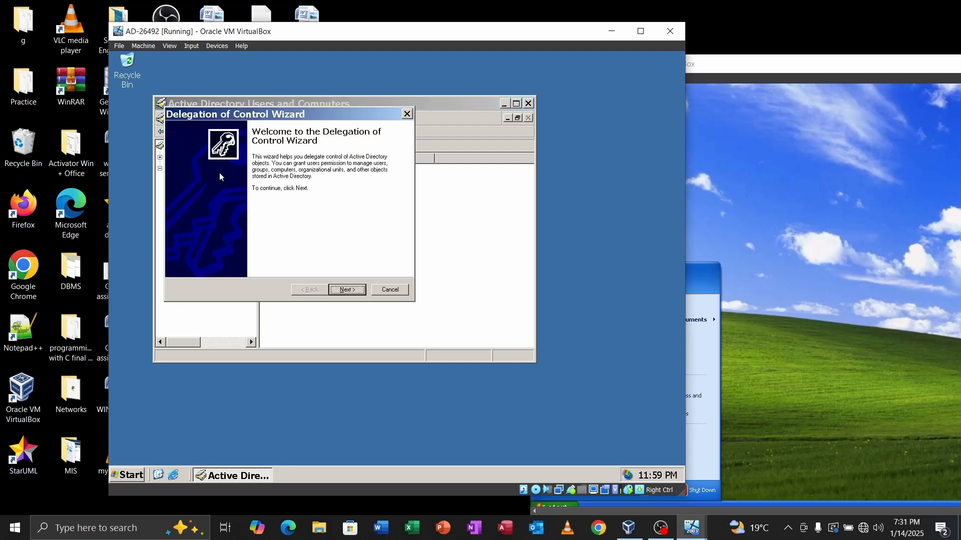
click(391, 290)
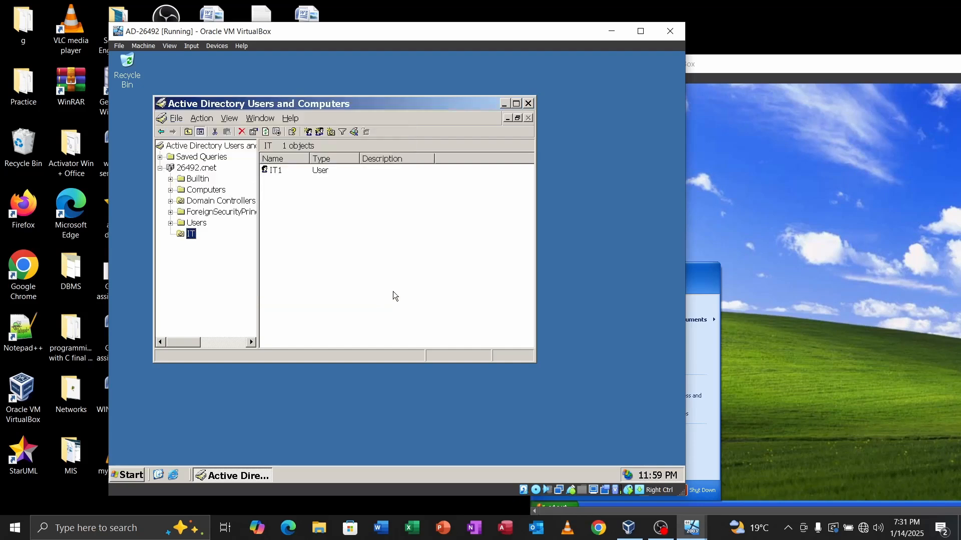
right_click(192, 170)
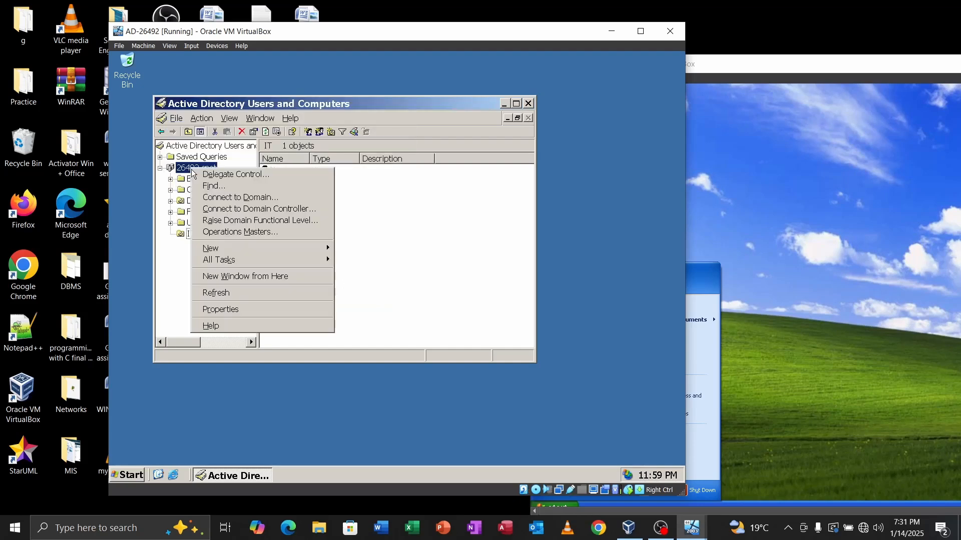
Step: Create the HR and Students organizational units under 26492.cnet
mouse_move(228, 250)
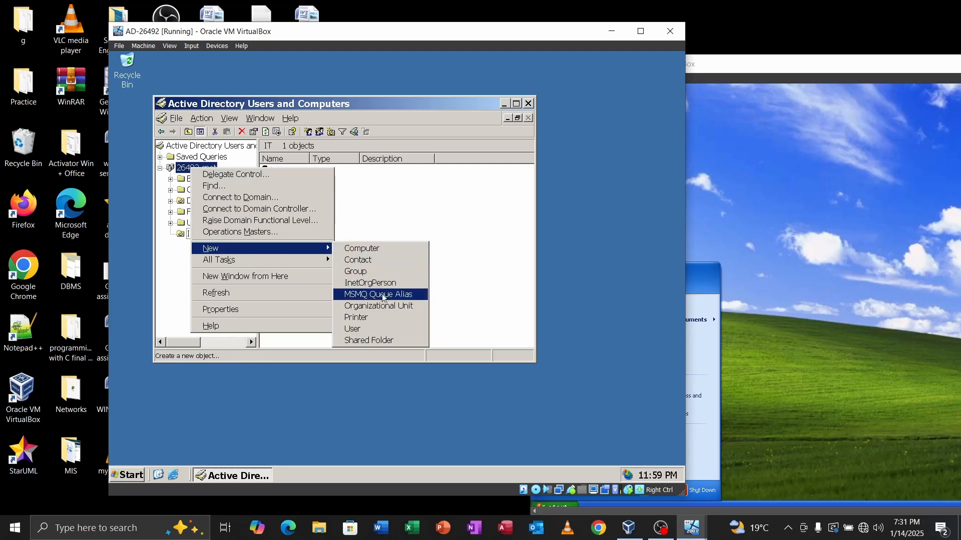
click(392, 308)
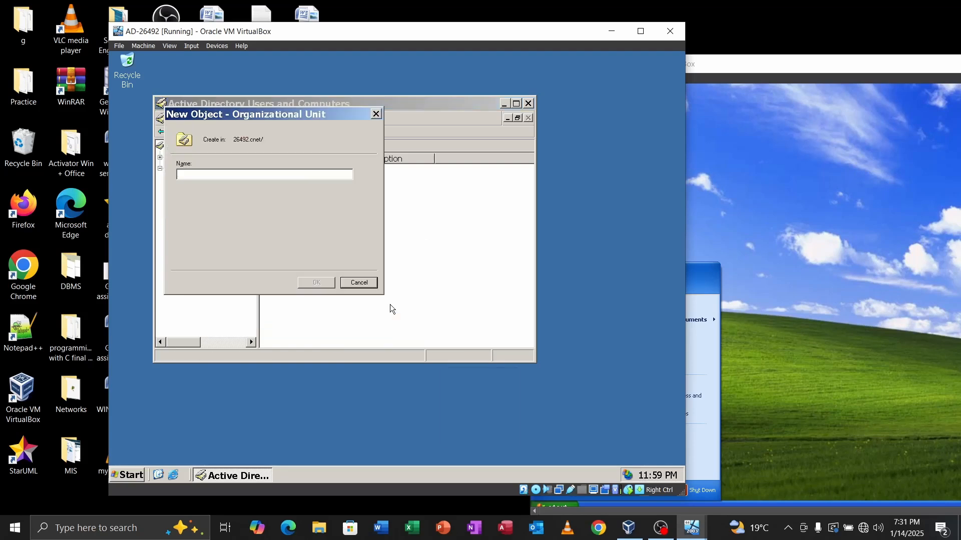
key(Caps_Lock)
text(HR)
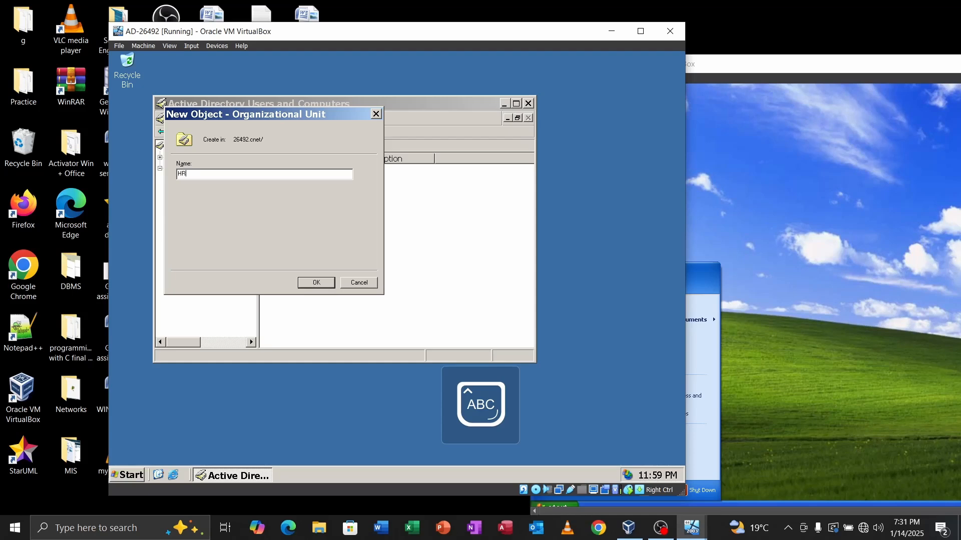
click(316, 283)
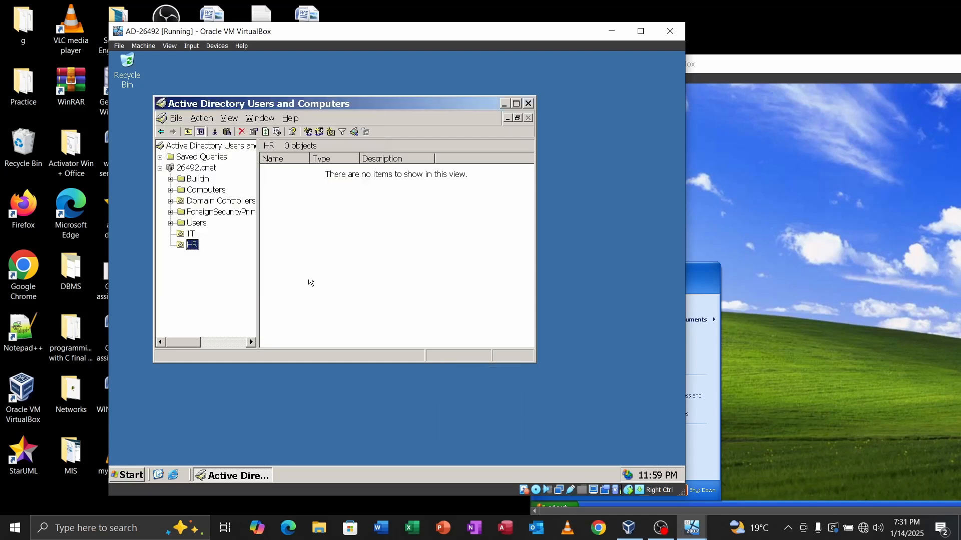
right_click(193, 169)
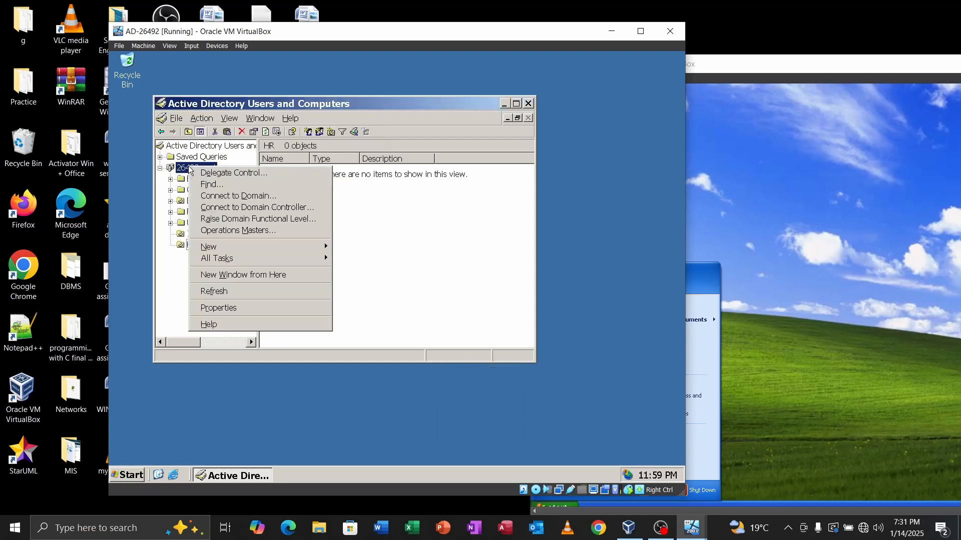
mouse_move(240, 247)
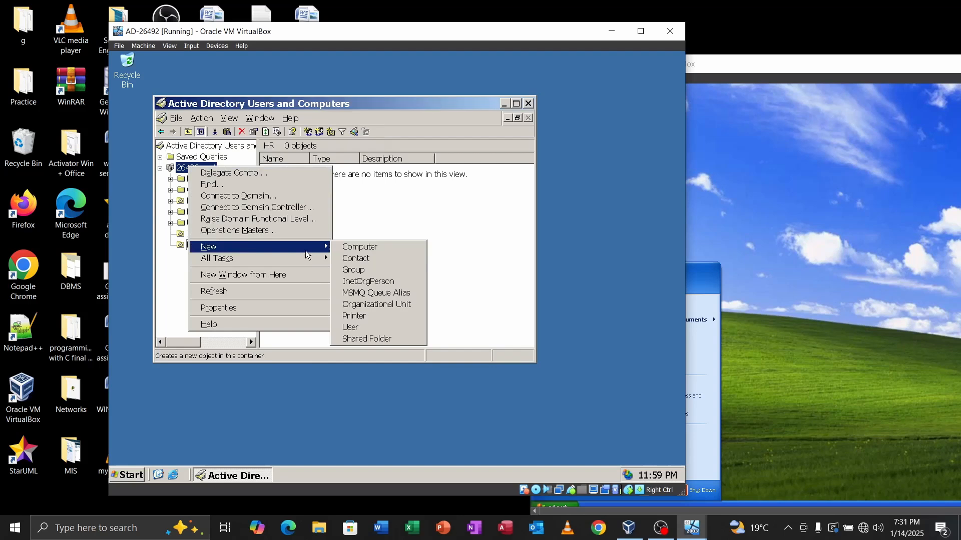
click(365, 306)
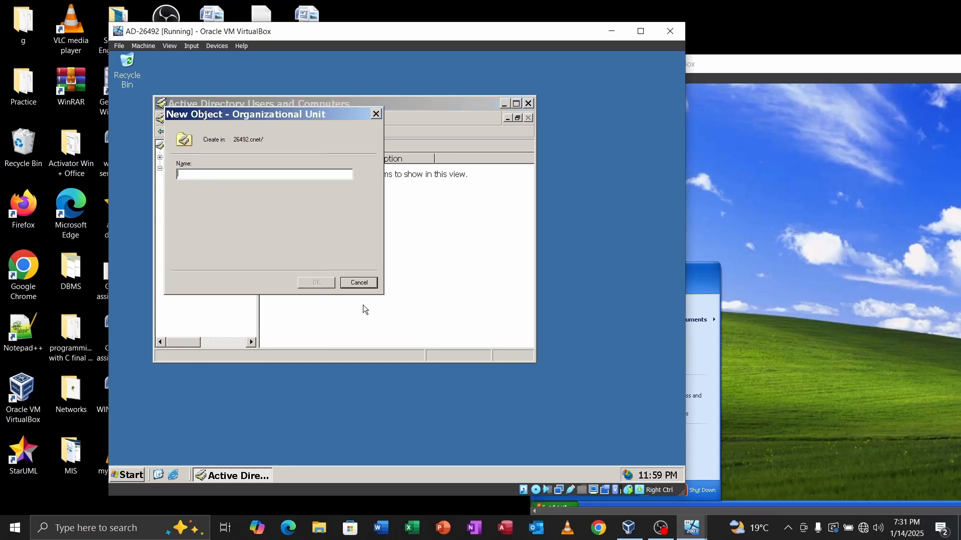
text(Students)
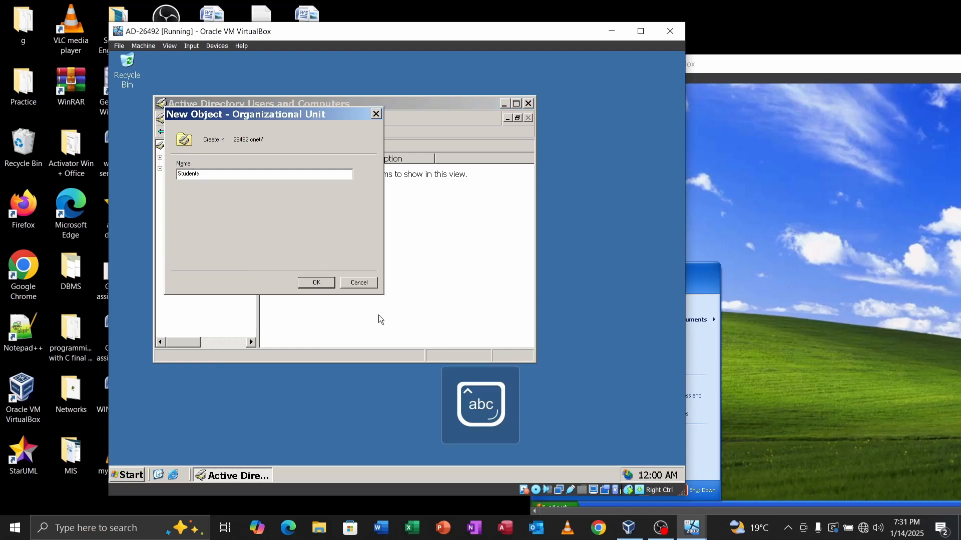
click(322, 286)
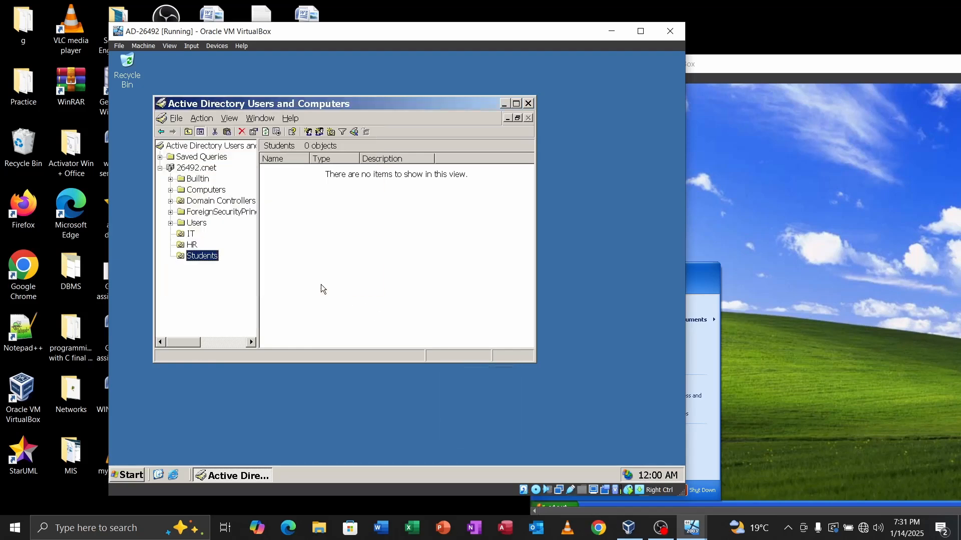
Step: Create the Finance organizational unit, then select the HR unit
right_click(190, 168)
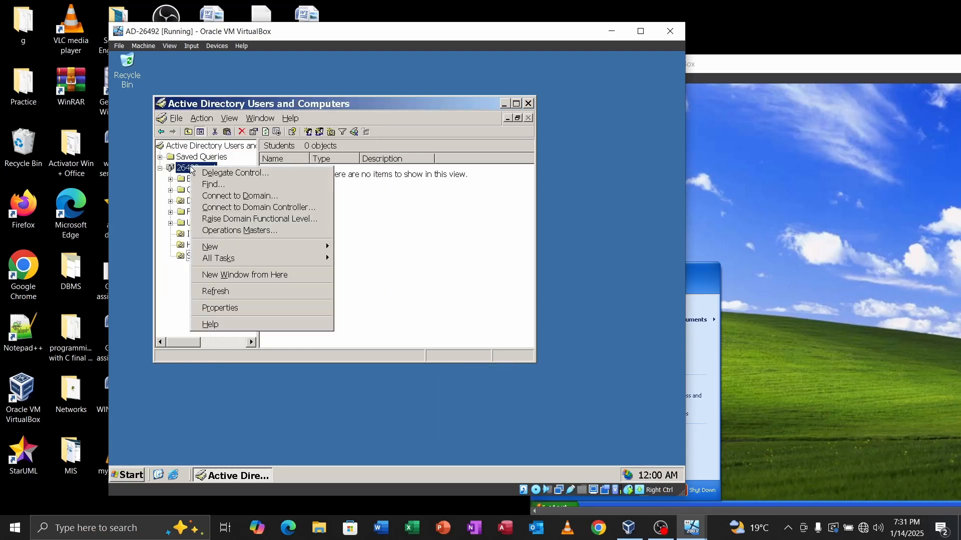
mouse_move(313, 247)
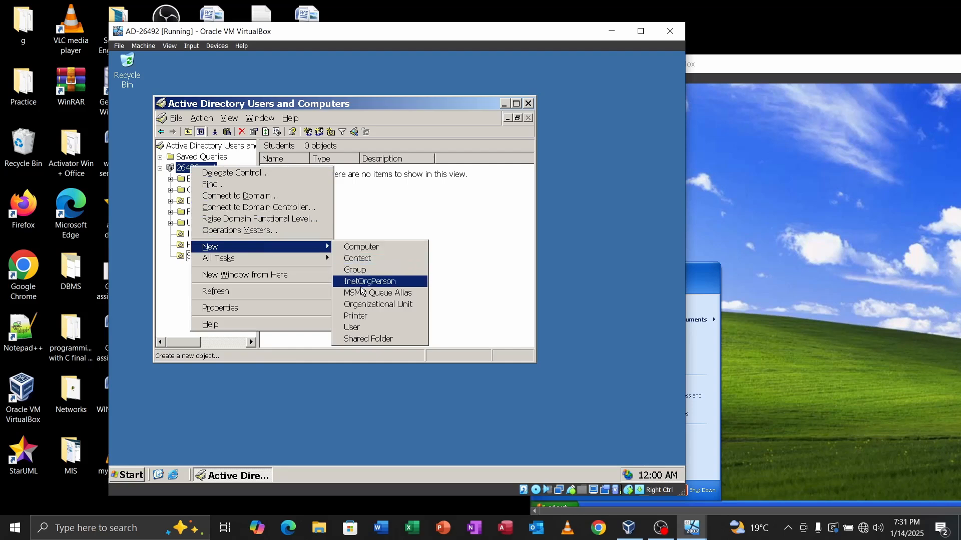
click(367, 303)
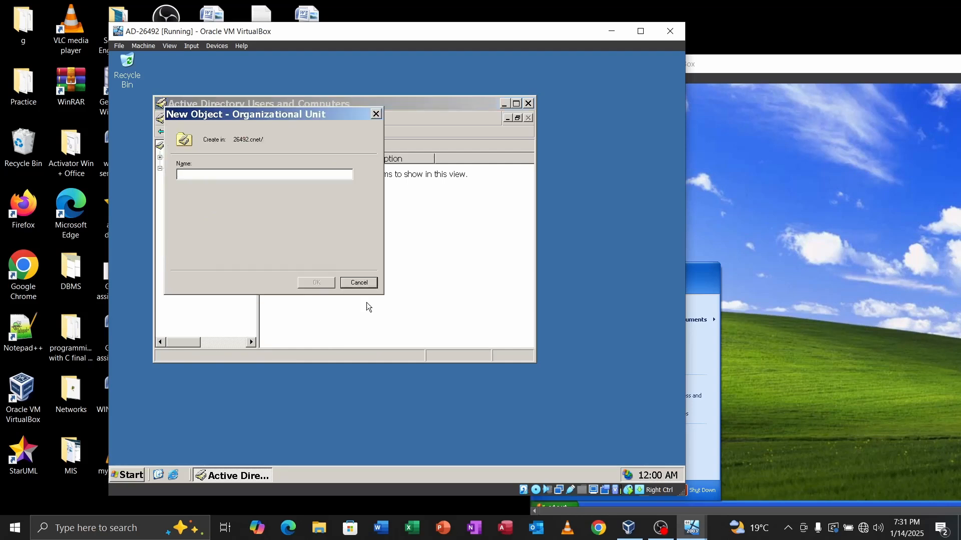
text(Finance)
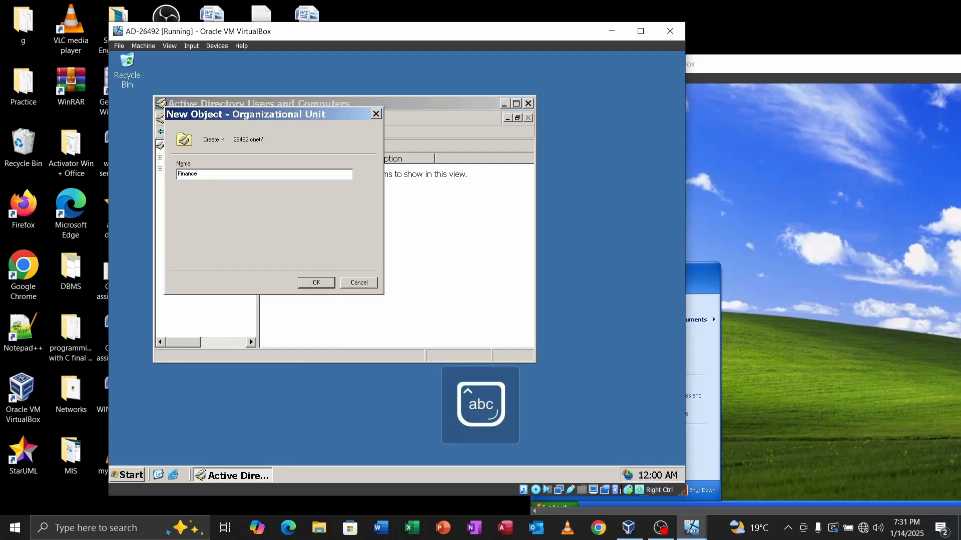
click(319, 284)
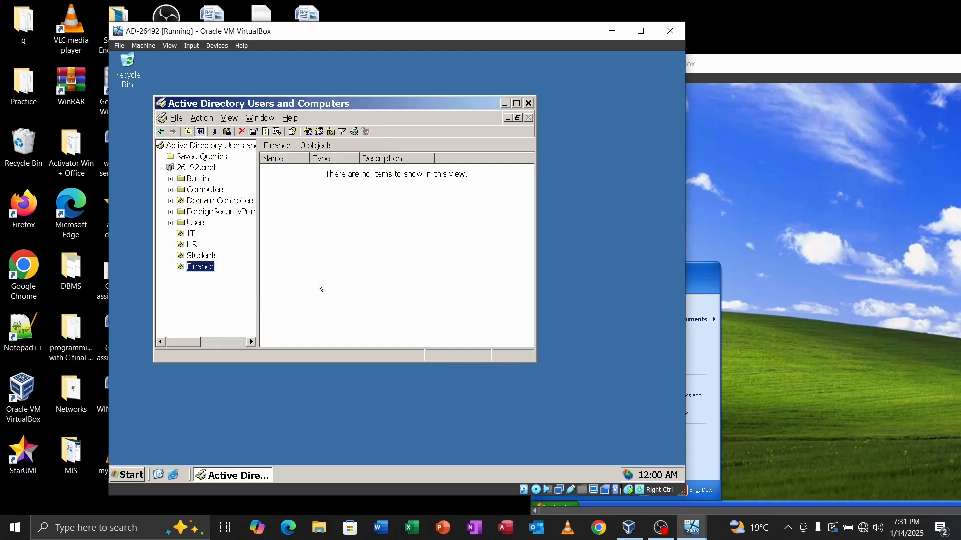
click(194, 247)
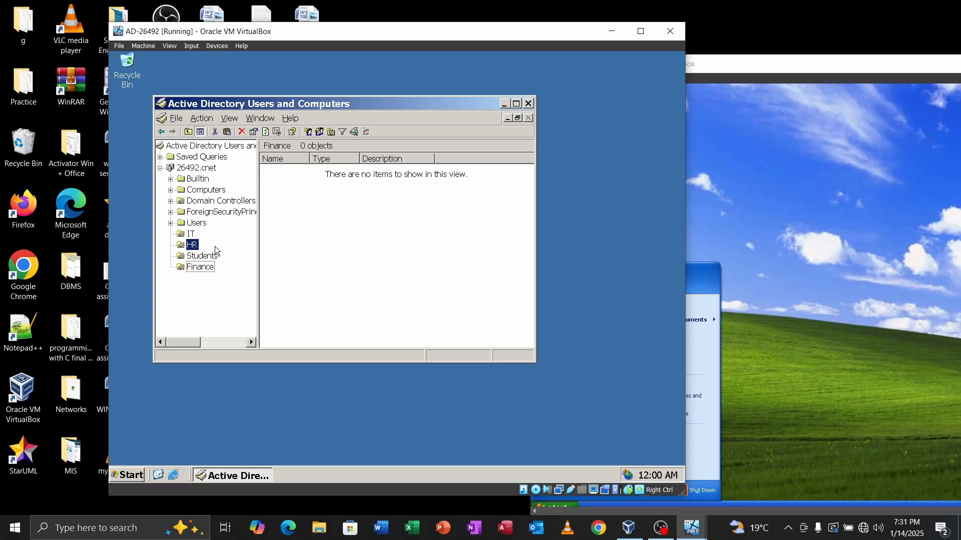
Step: Start a new user in HR with HR1 as first name and logon name
right_click(195, 245)
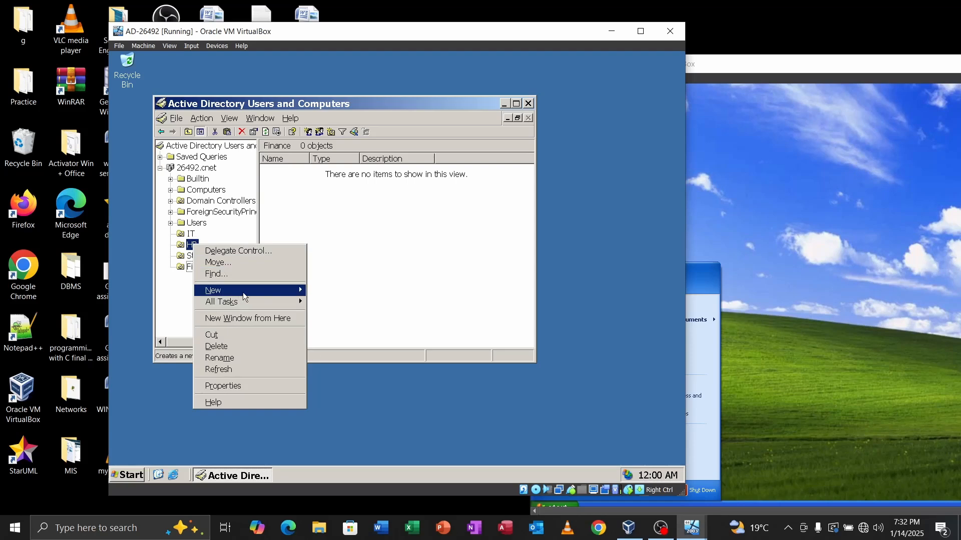
mouse_move(297, 291)
click(334, 370)
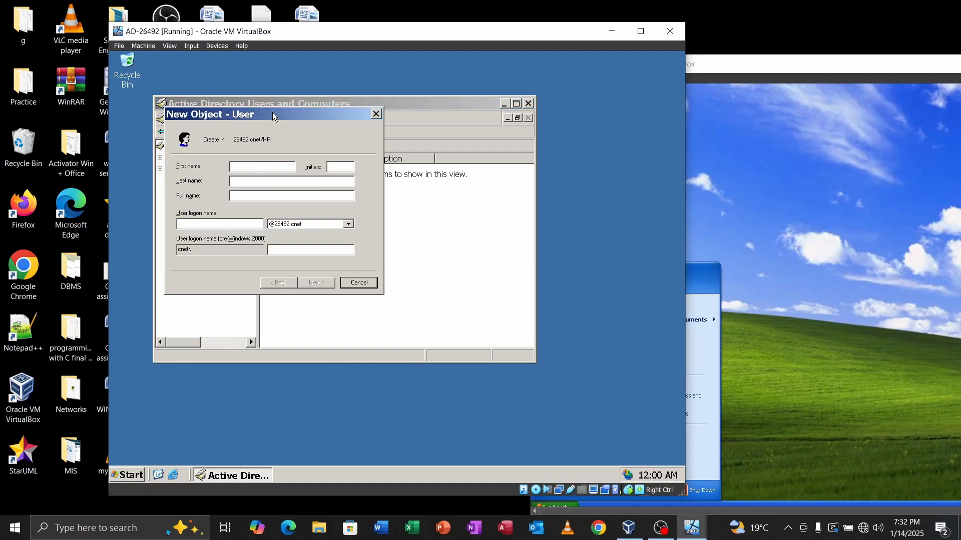
drag(272, 112, 504, 187)
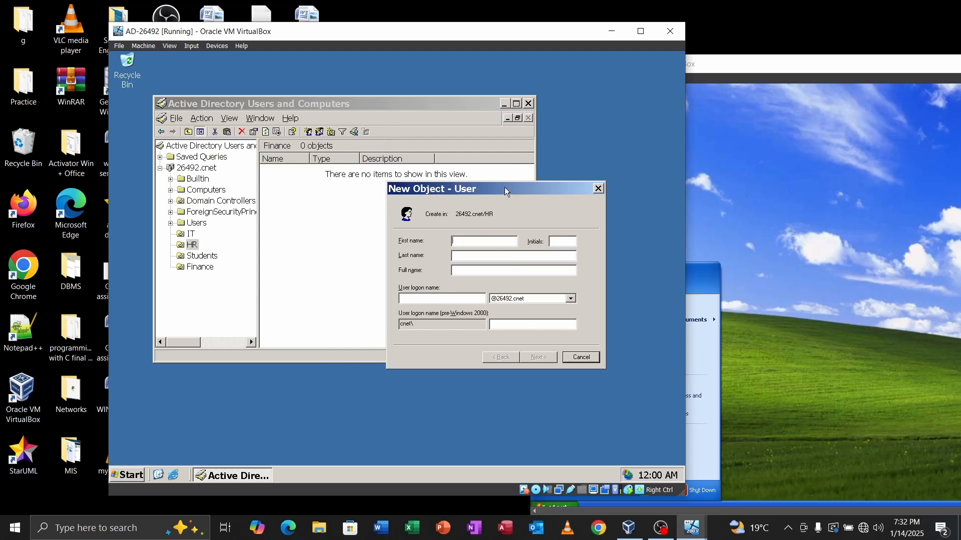
key(Caps_Lock)
text(HR1)
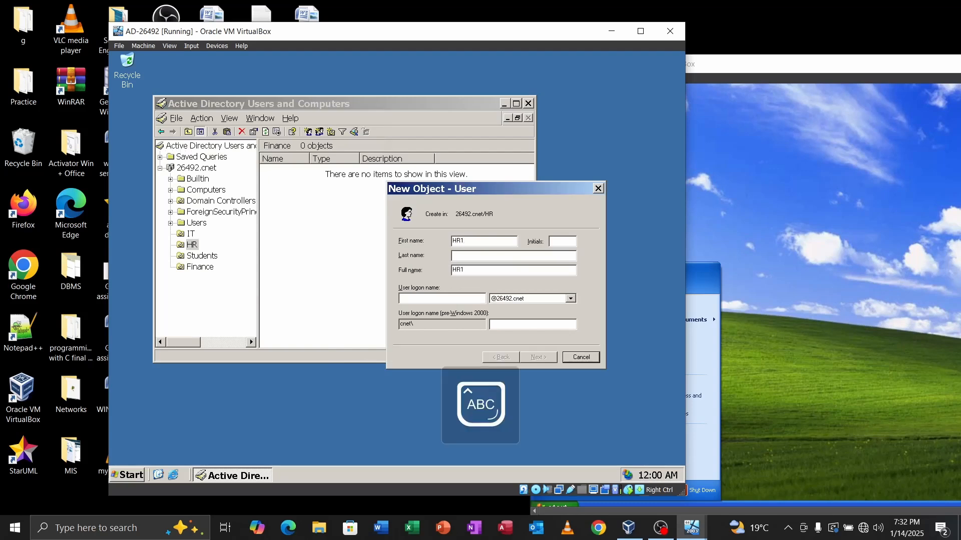
key(Tab)
key(Tab)
key(Tab)
key(Tab)
text(H)
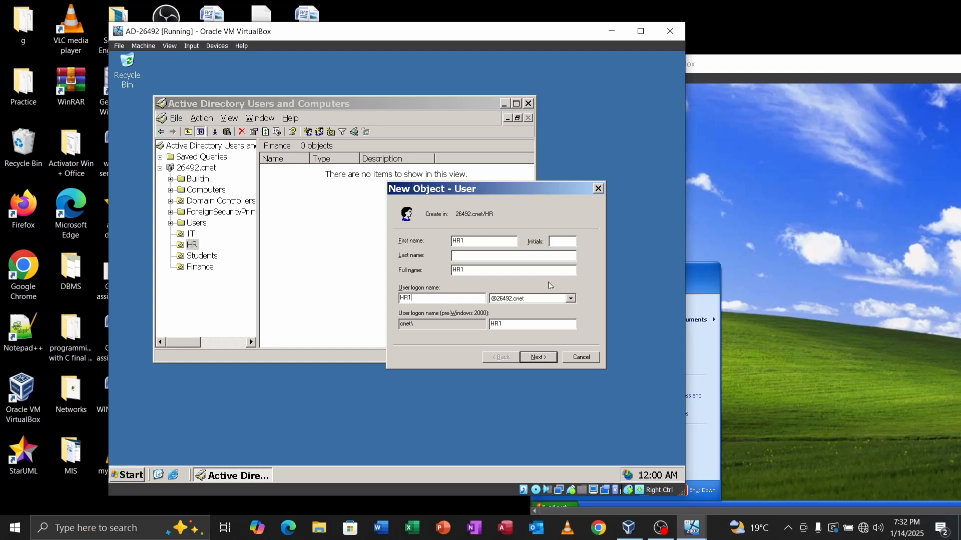
Step: Set and confirm HR1's password, finish the wizard, and view the HR unit
click(540, 357)
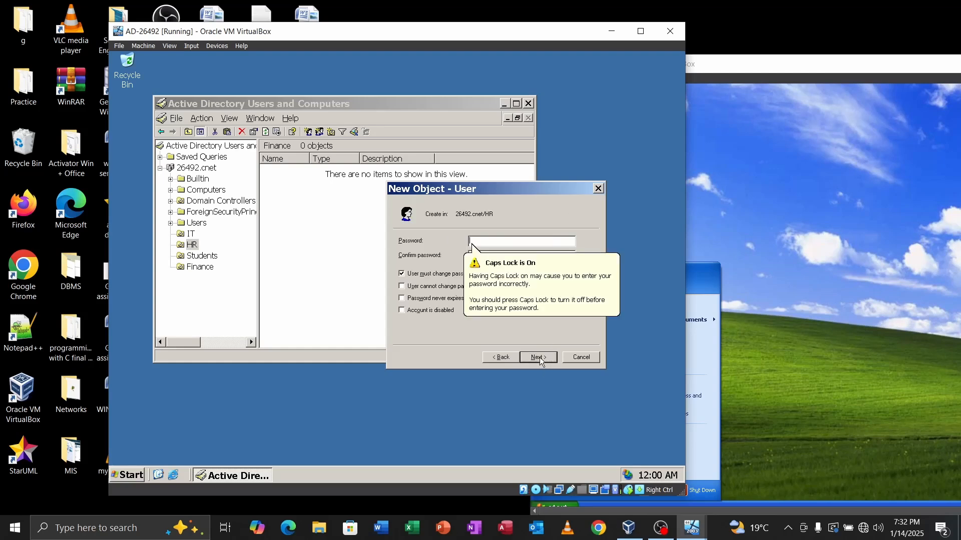
key(Caps_Lock)
text(••)
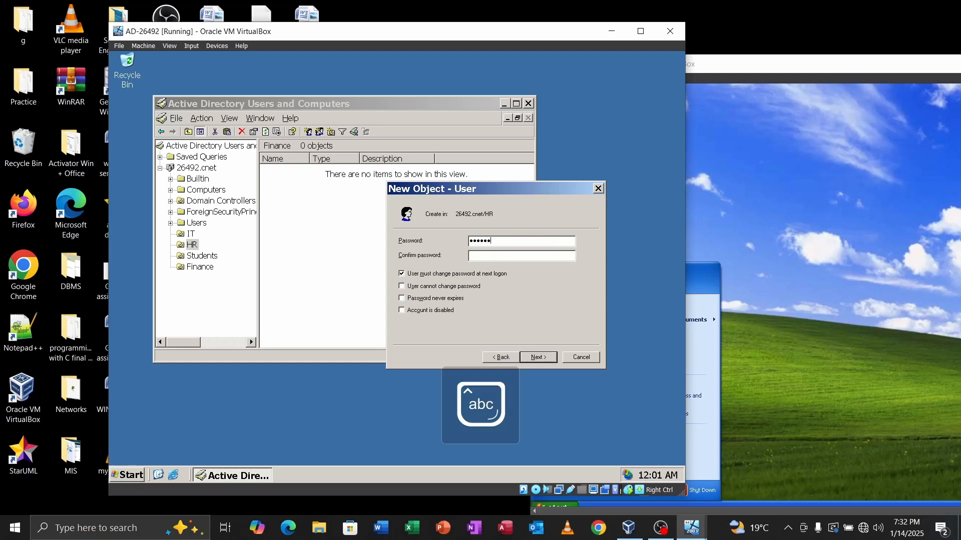
text(•)
key(Tab)
key(Caps_Lock)
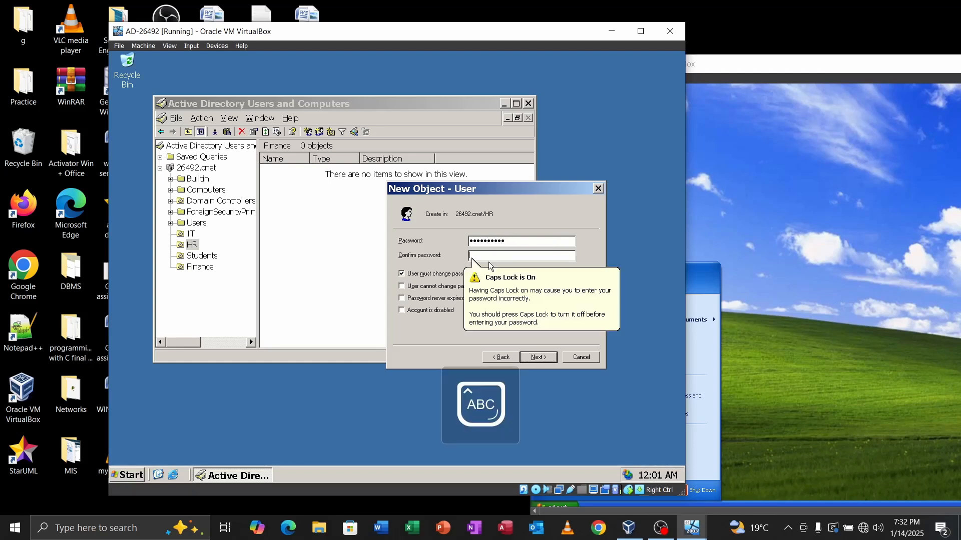
text(•)
key(Caps_Lock)
text(••••)
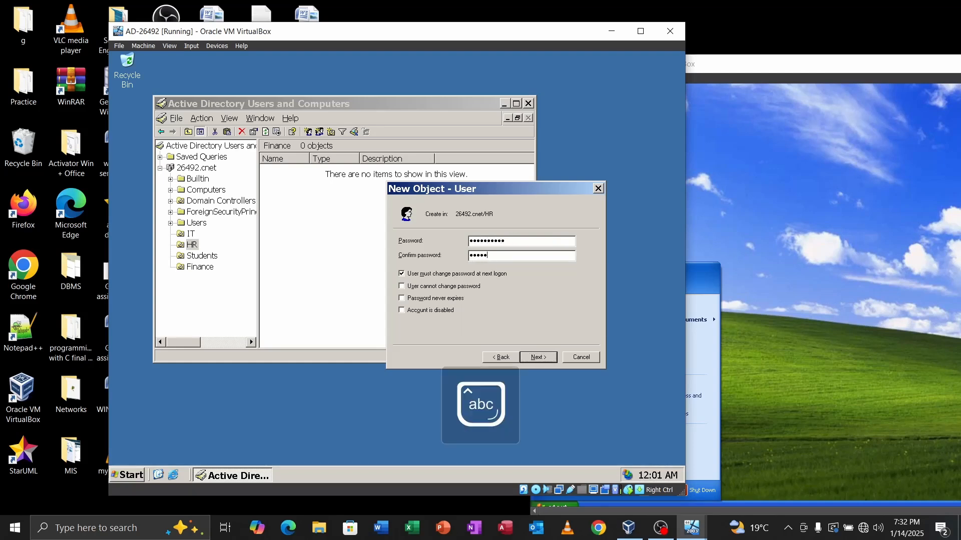
text(•••••)
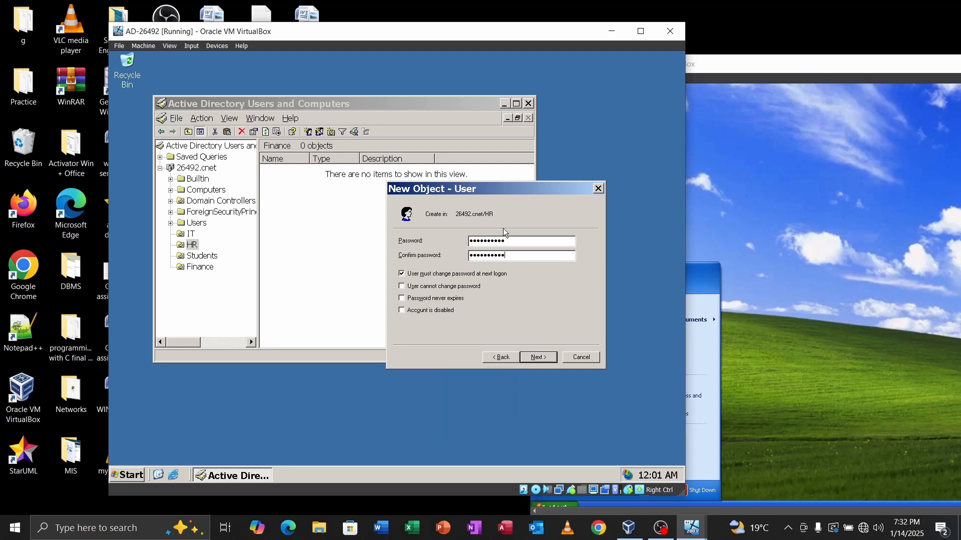
click(542, 362)
click(540, 361)
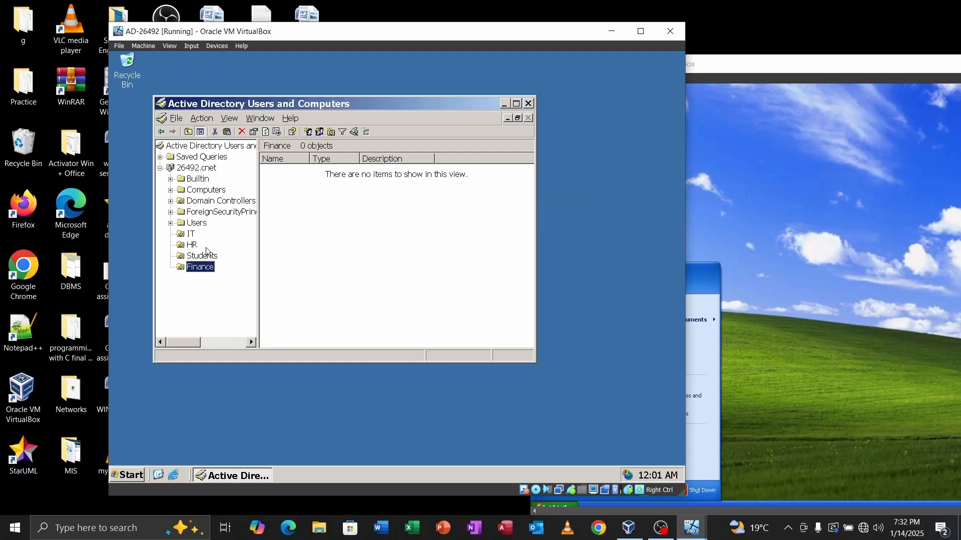
click(193, 245)
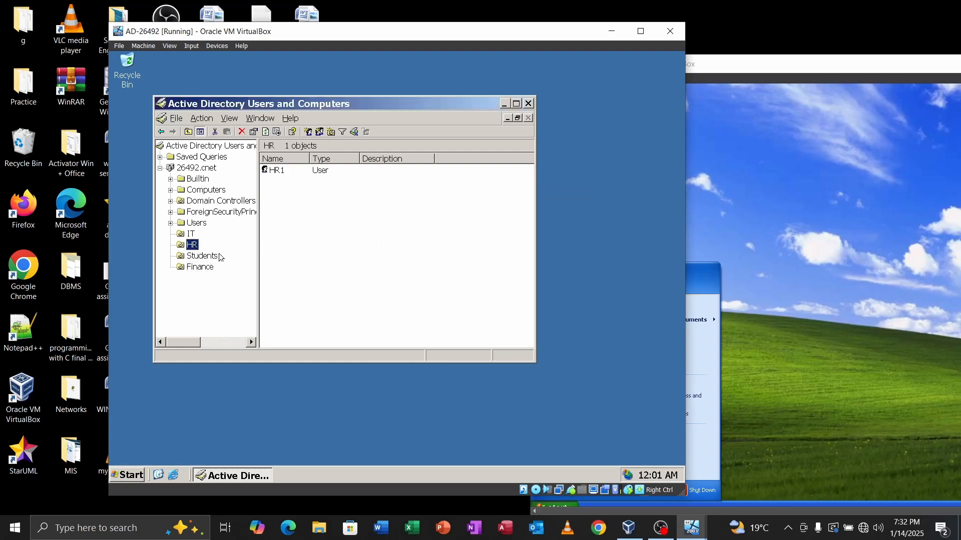
Step: Start a new user in Students with St1 as first name and logon name
click(205, 259)
right_click(205, 260)
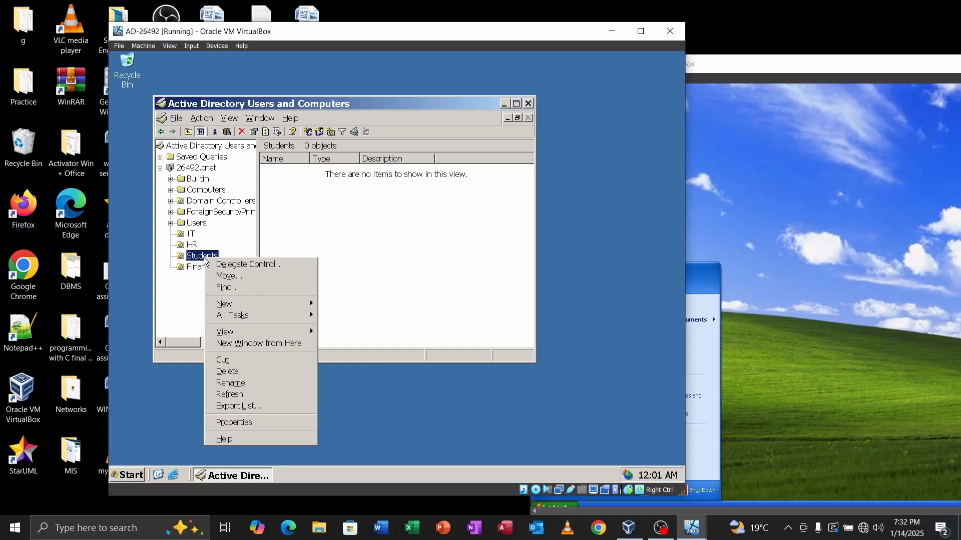
mouse_move(283, 307)
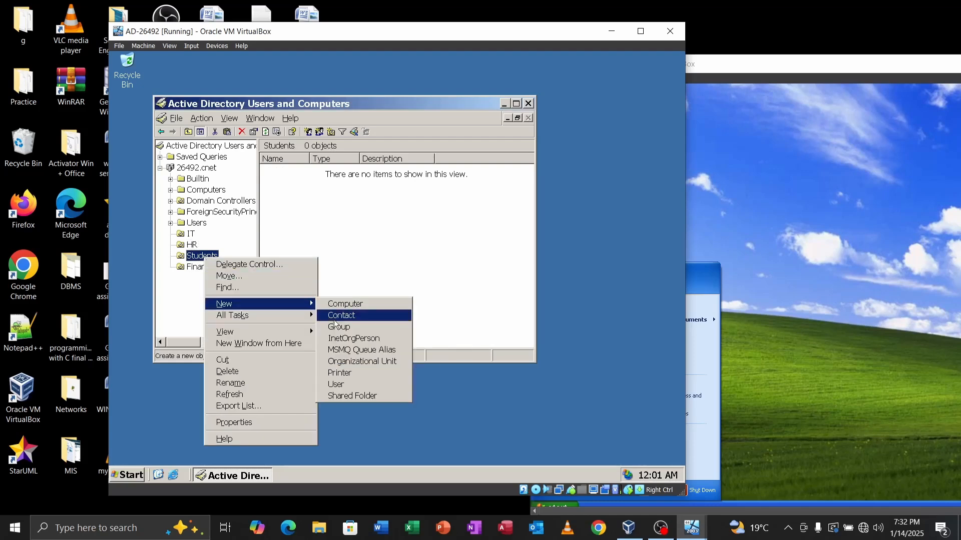
click(336, 384)
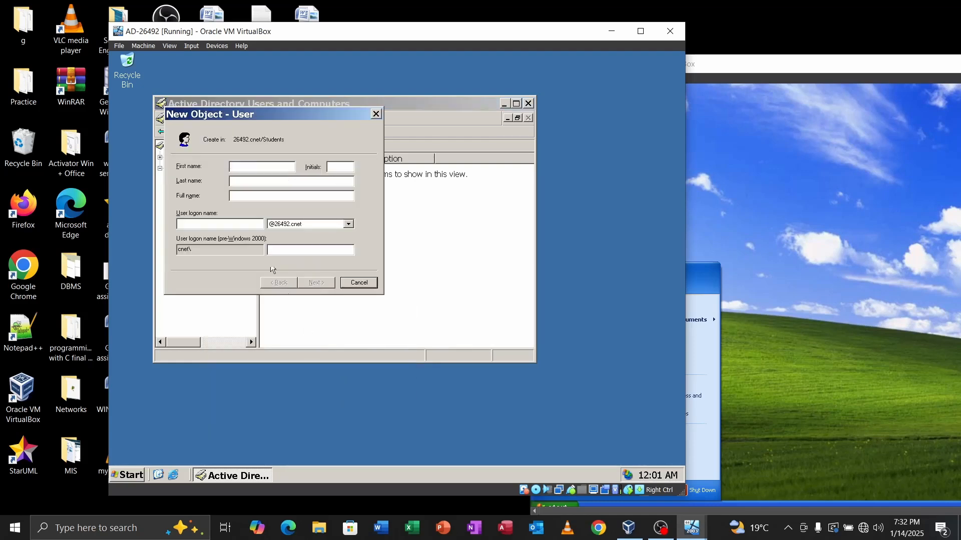
key(Caps_Lock)
text(S)
key(Caps_Lock)
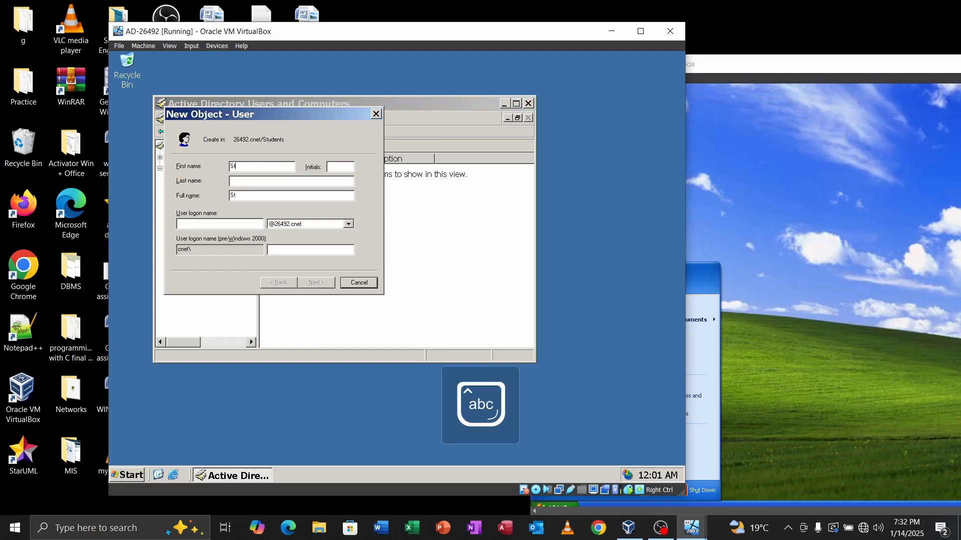
text(tu)
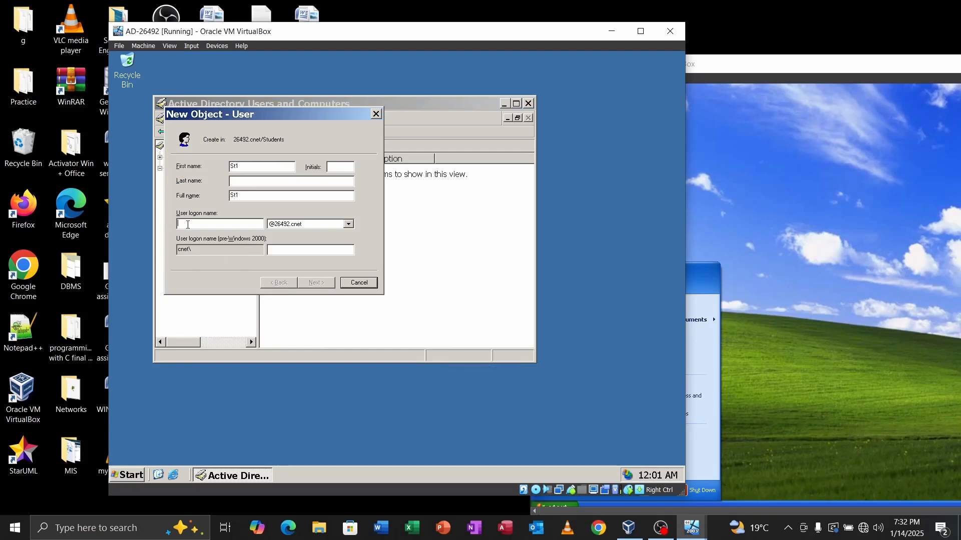
key(Caps_Lock)
text(S)
key(Caps_Lock)
text(t1)
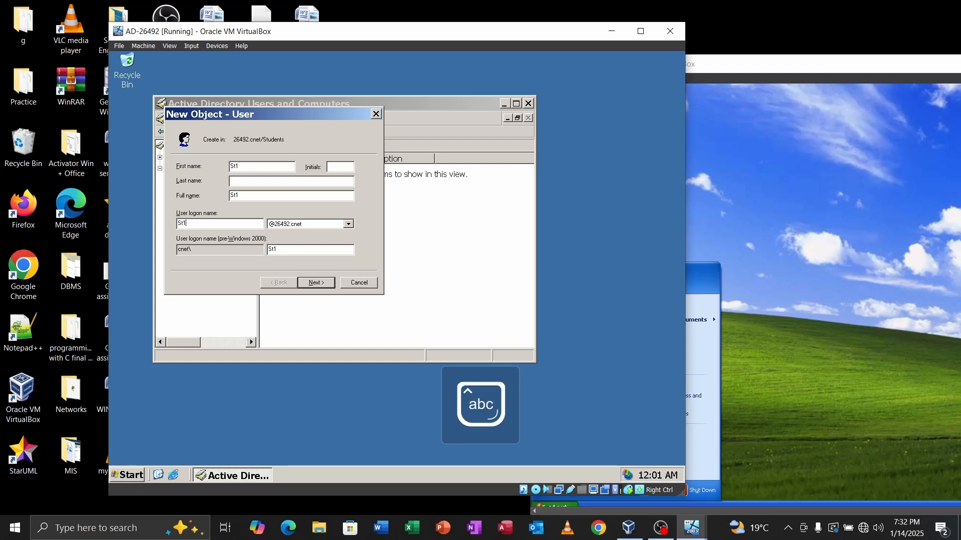
Step: Set and confirm St1's password, finish the wizard, and open the Finance unit
click(313, 284)
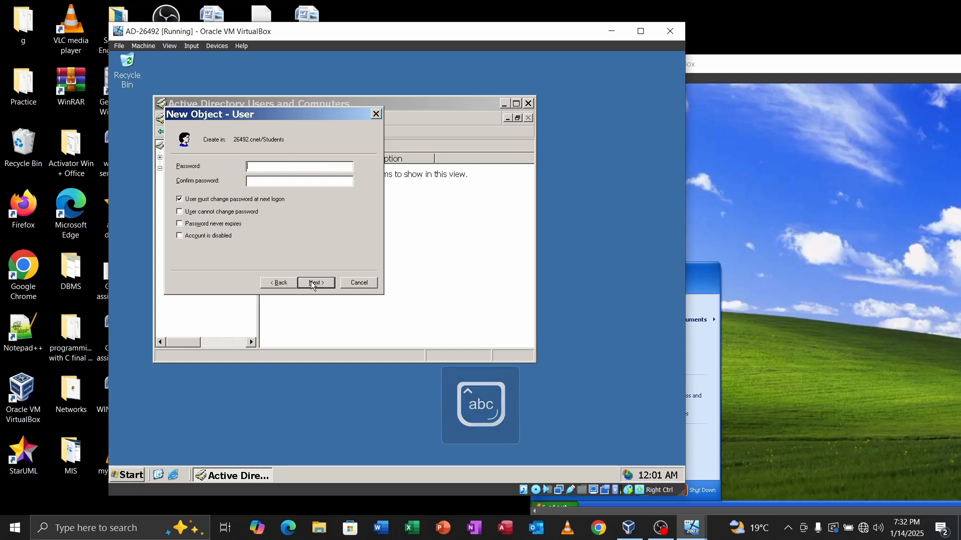
key(Caps_Lock)
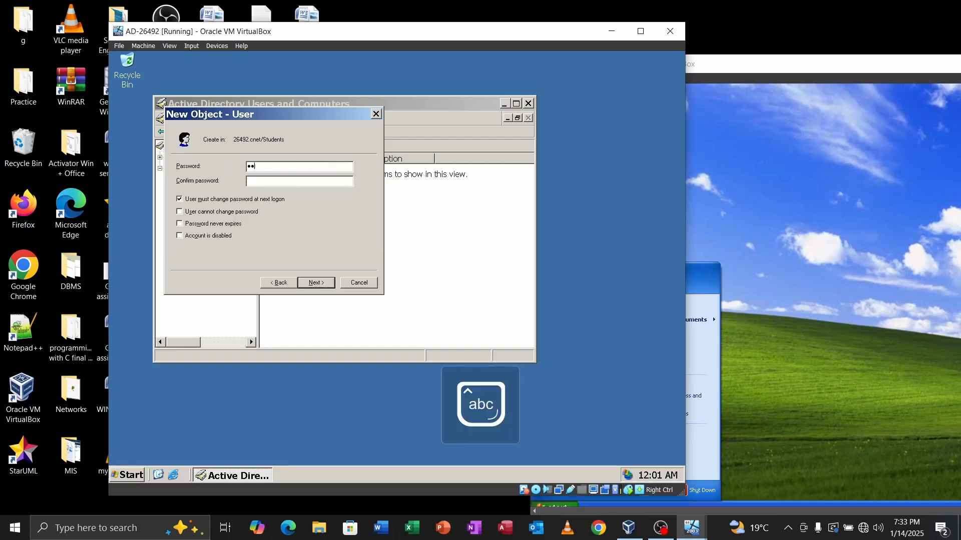
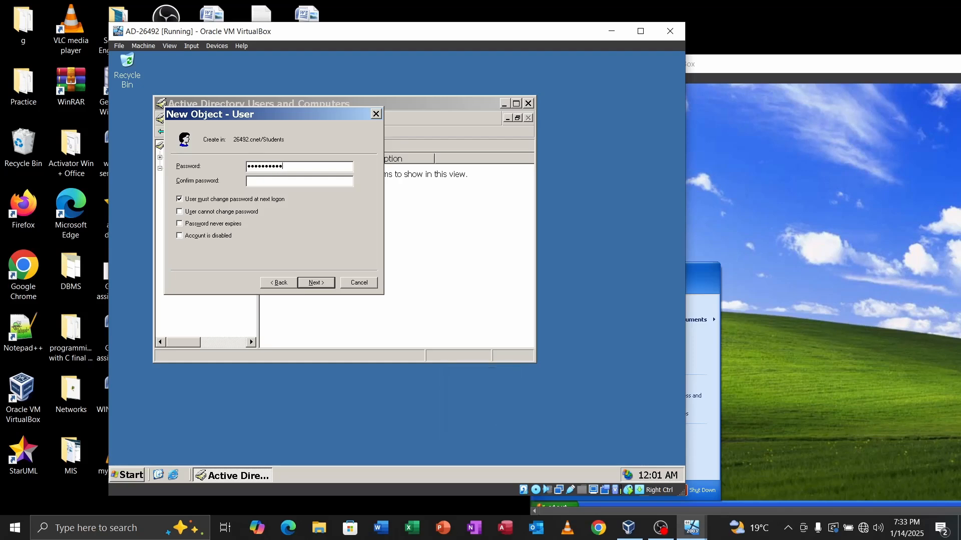
key(Tab)
key(Caps_Lock)
key(Caps_Lock)
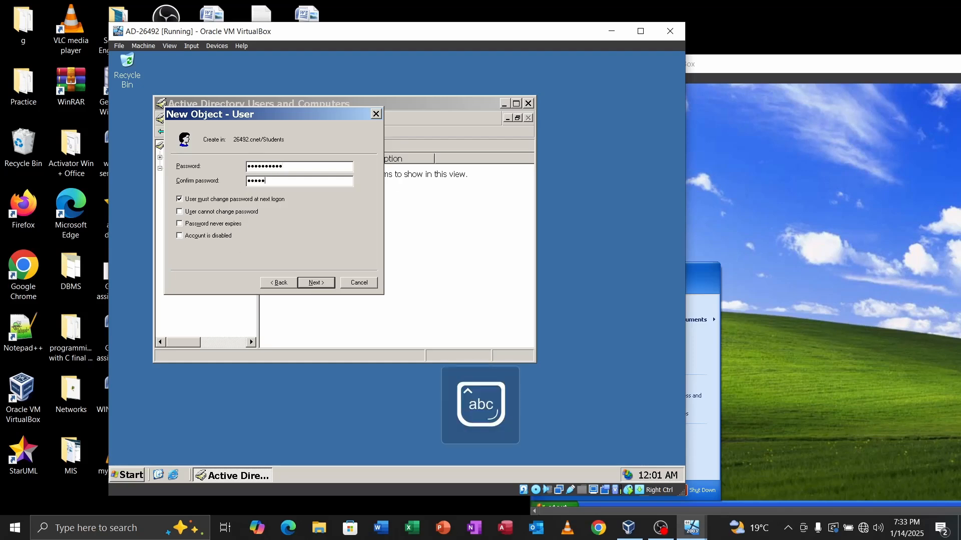
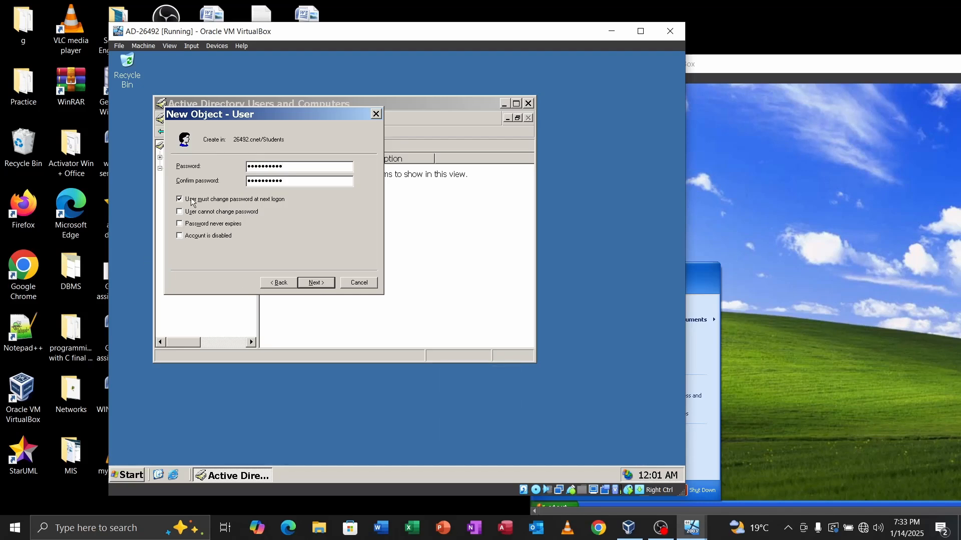
click(317, 283)
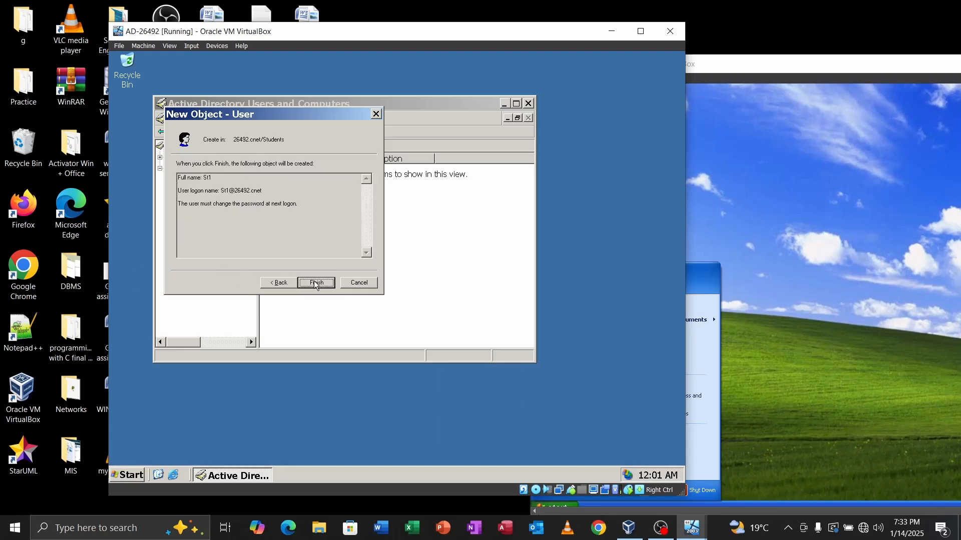
click(316, 283)
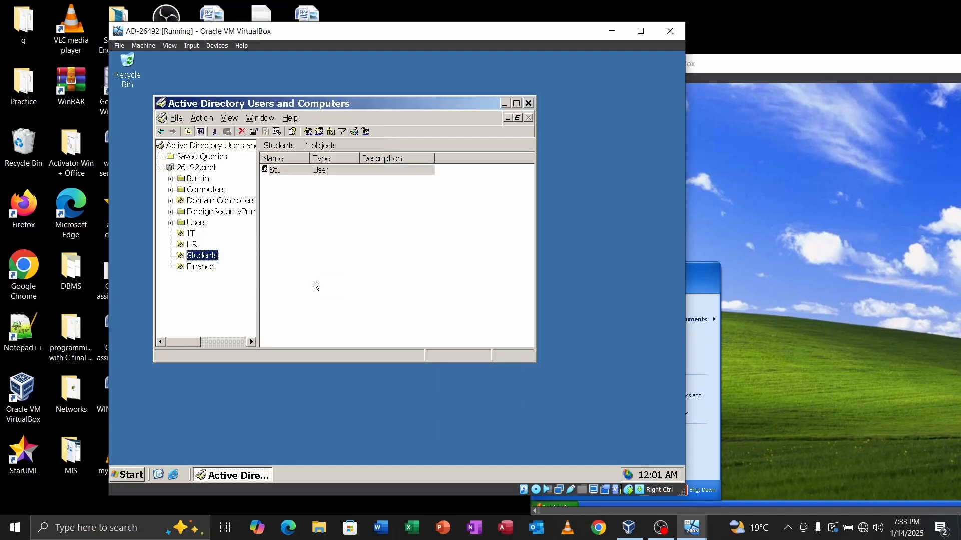
click(199, 266)
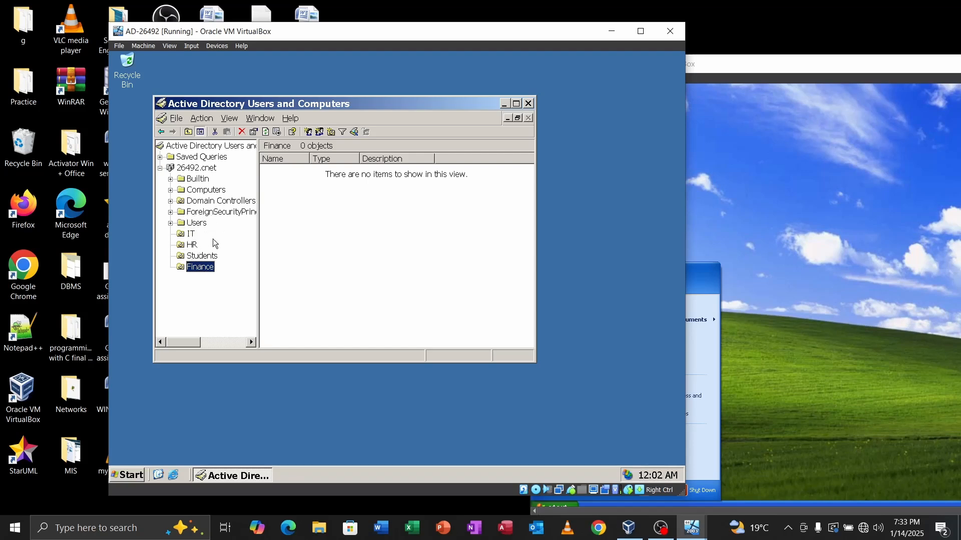
Step: Start a new user in the Finance unit with Fin1 as first name and logon name
right_click(201, 266)
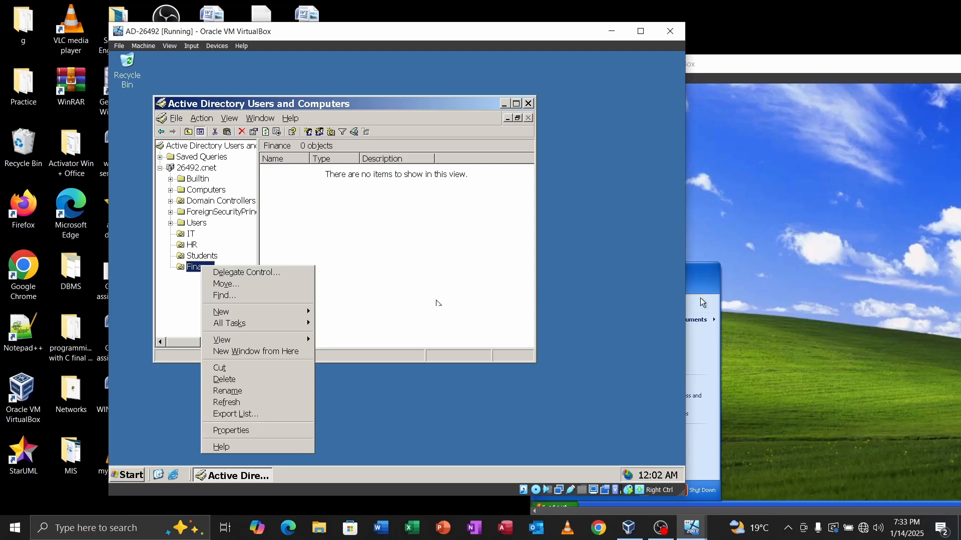
mouse_move(245, 314)
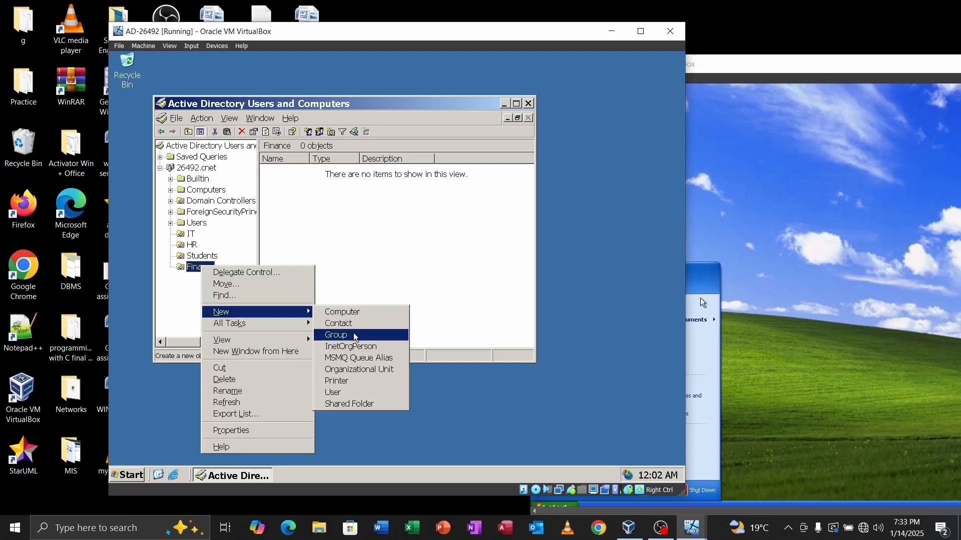
click(342, 395)
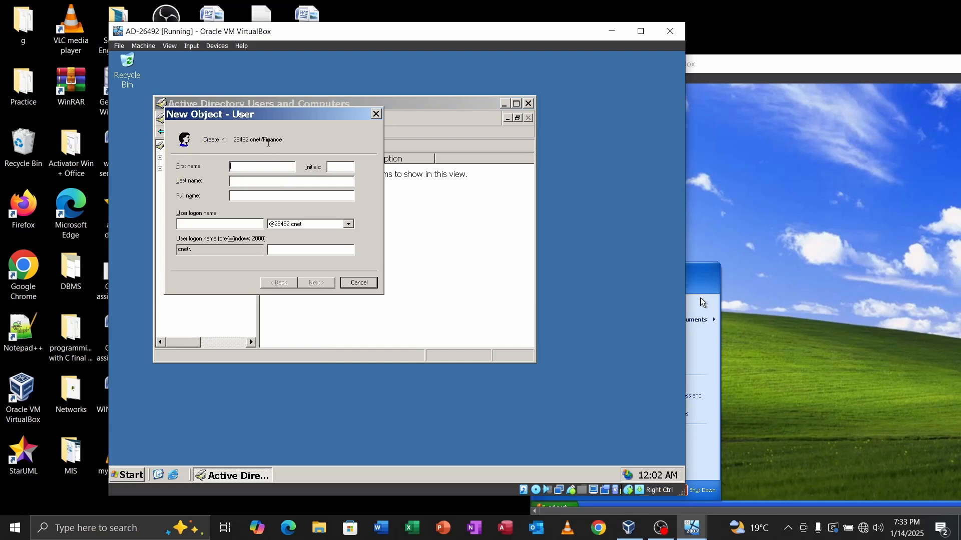
text(F)
key(Caps_Lock)
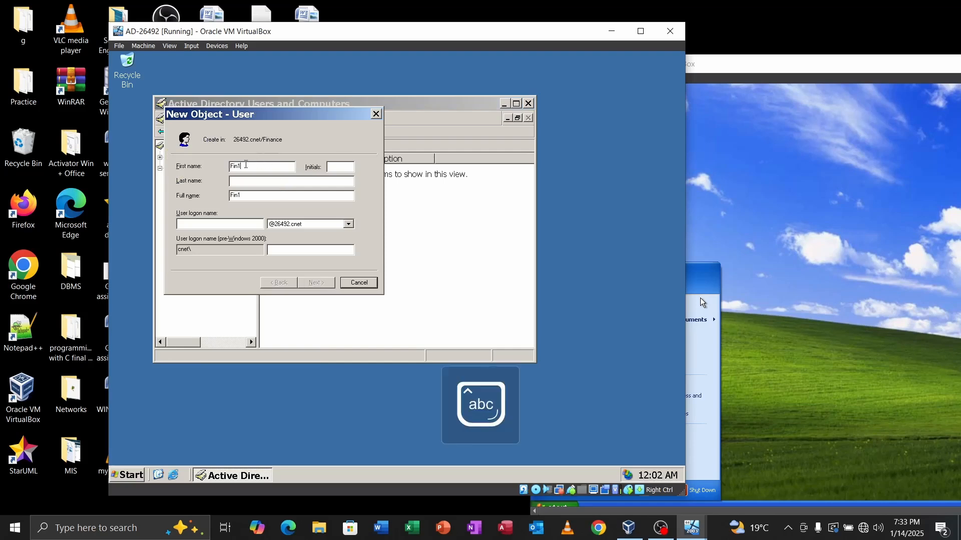
key(Caps_Lock)
text(F)
key(Caps_Lock)
text(in1)
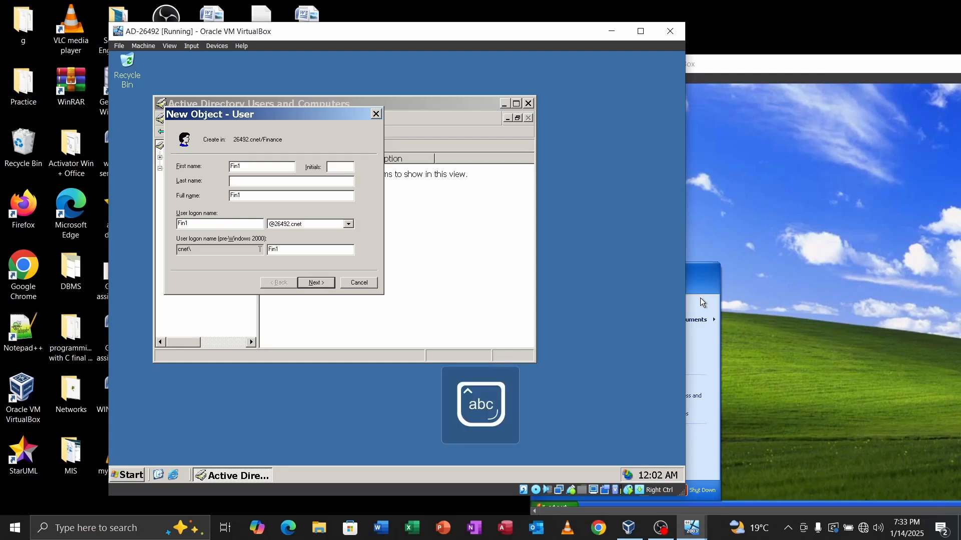
Step: Set and confirm Fin1's password, then finish the new-user wizard
click(314, 283)
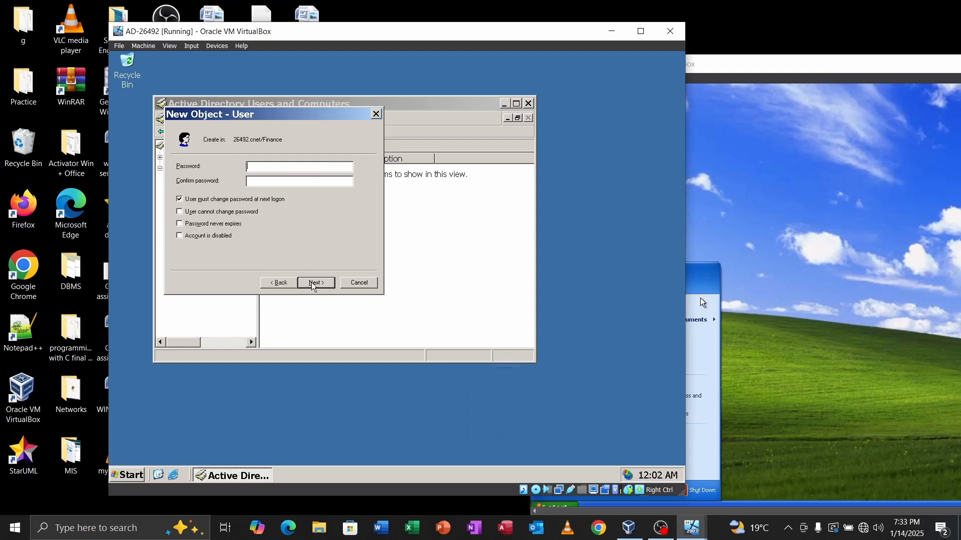
key(Caps_Lock)
text(•)
key(Caps_Lock)
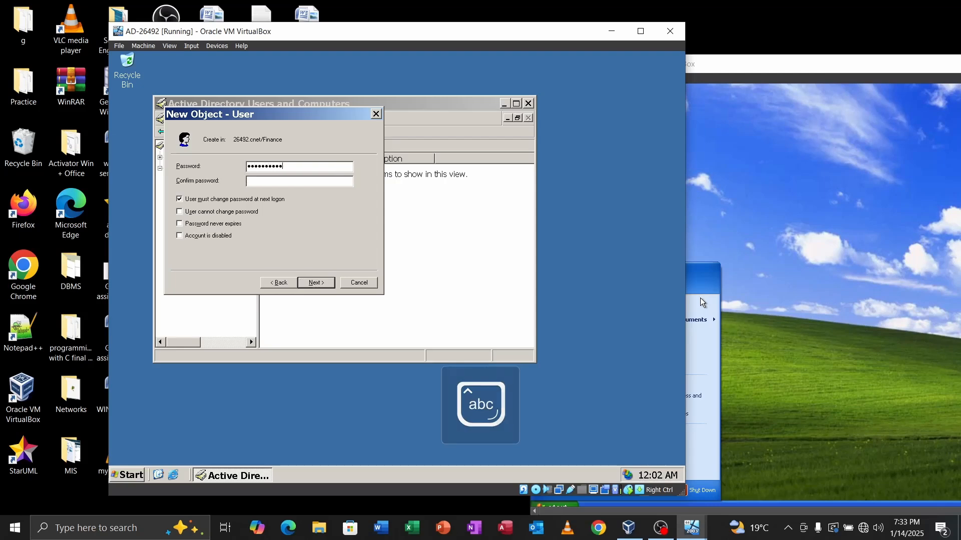
key(BackSpace)
key(BackSpace)
key(BackSpace)
key(BackSpace)
key(BackSpace)
key(BackSpace)
key(BackSpace)
key(BackSpace)
key(BackSpace)
key(BackSpace)
key(BackSpace)
key(Caps_Lock)
text(•)
key(Caps_Lock)
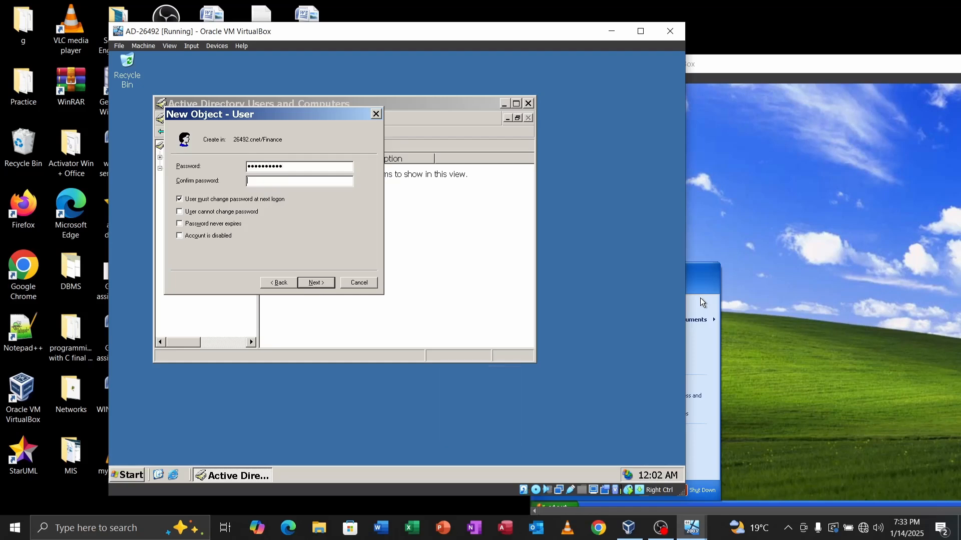
text(••)
key(Tab)
text(•)
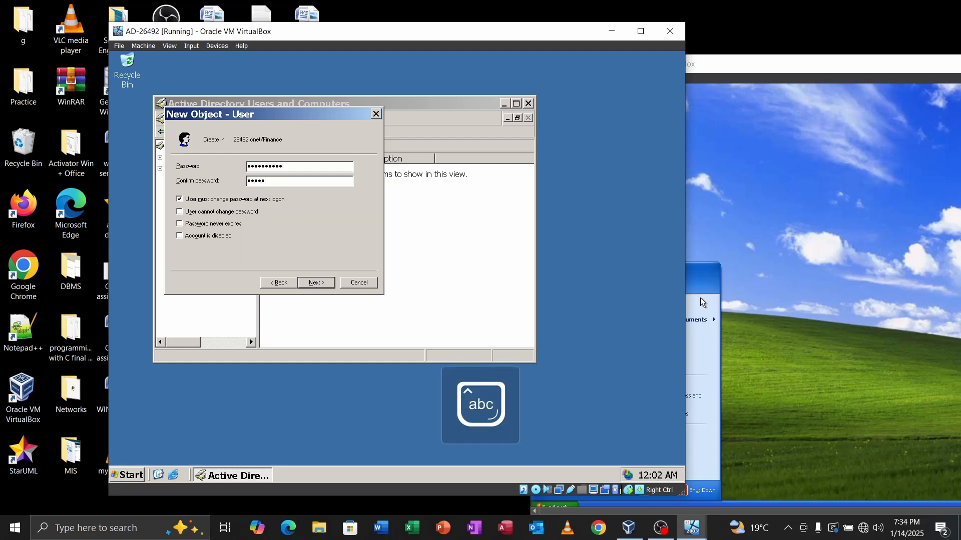
text(•)
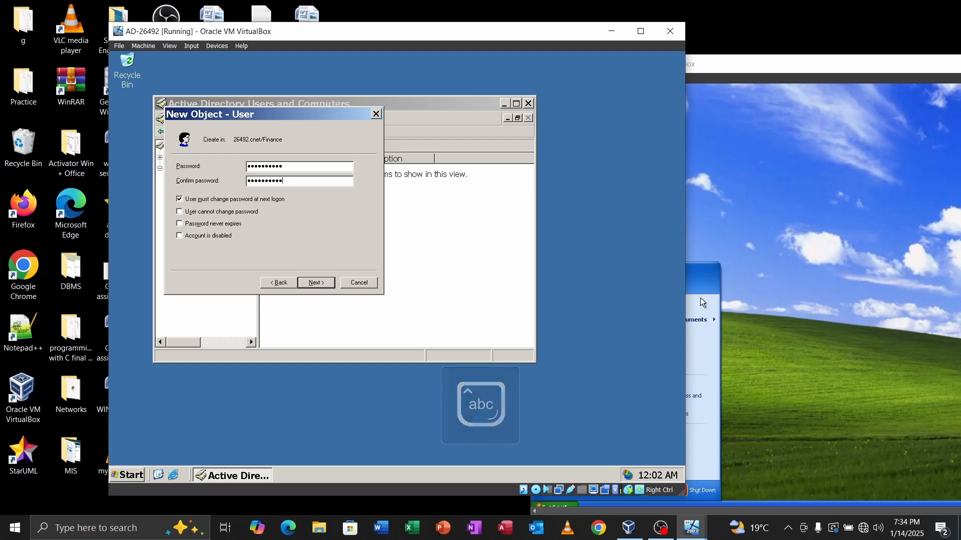
click(321, 286)
click(317, 283)
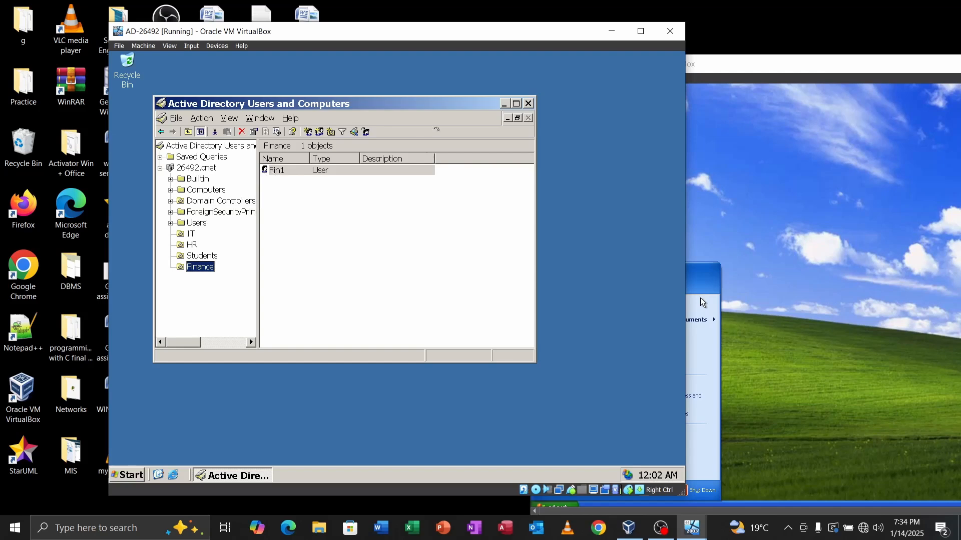
Step: Move the AD-26492 and PC1-26492 windows aside and bring the VirtualBox Manager forward
drag(444, 38, 359, 48)
drag(731, 64, 775, 45)
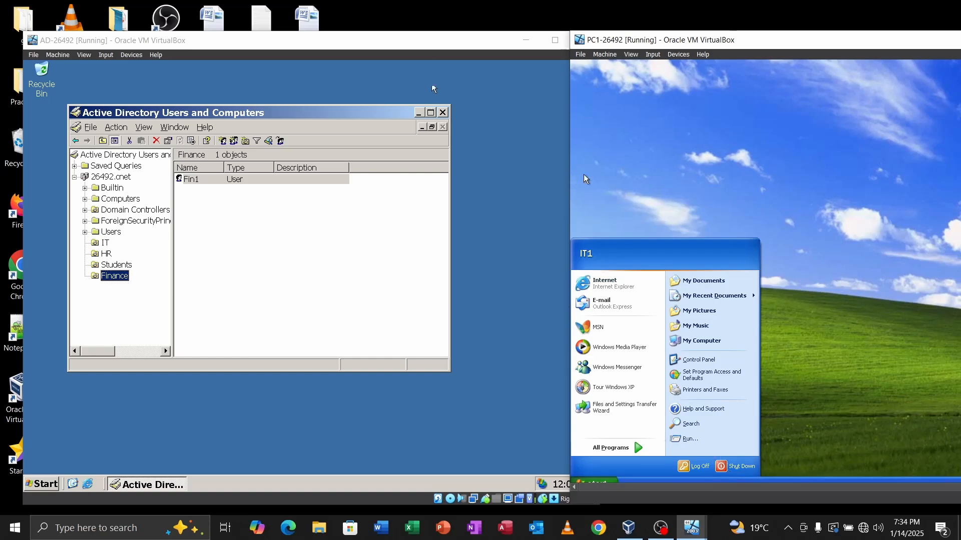
drag(436, 46, 370, 36)
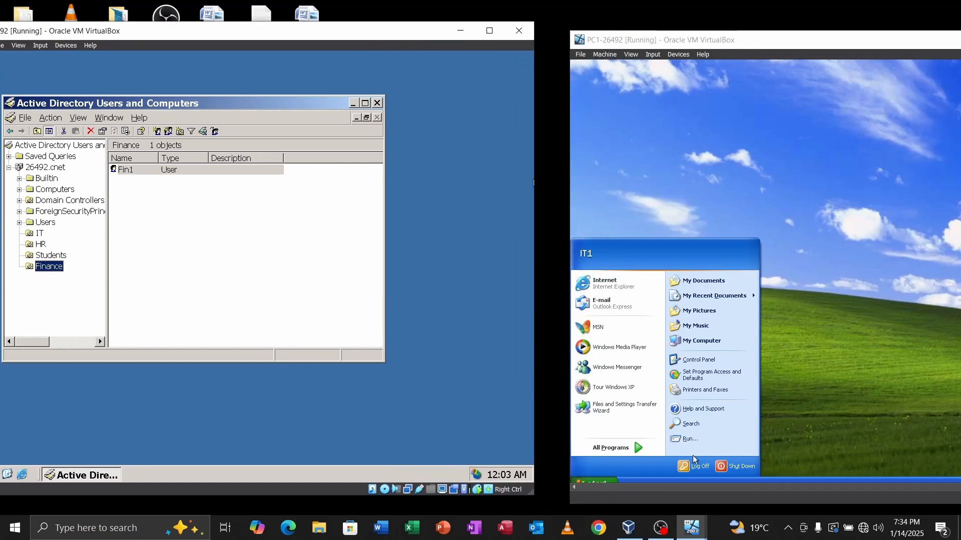
click(629, 529)
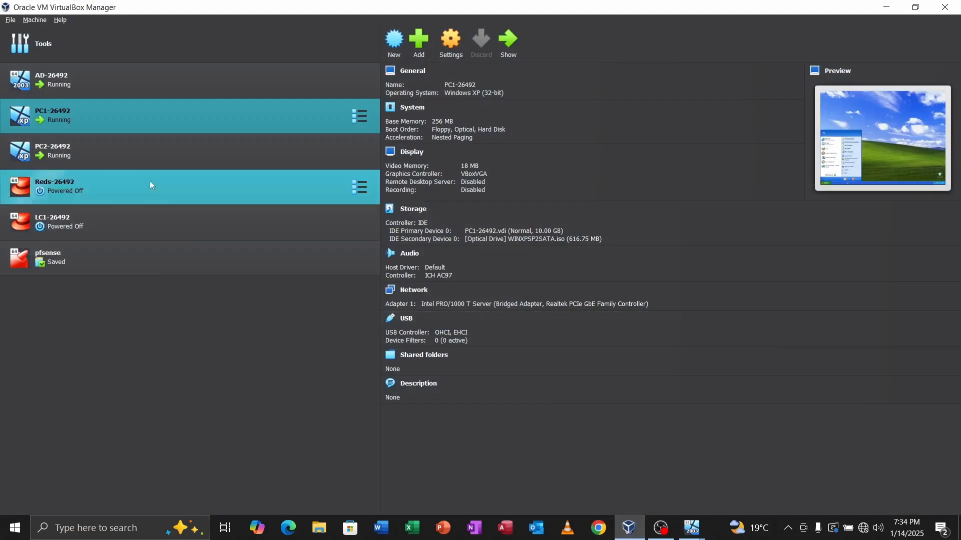
Step: Open the PC2-26492 machine and launch Network Connections with ncpa.cpl
double_click(92, 154)
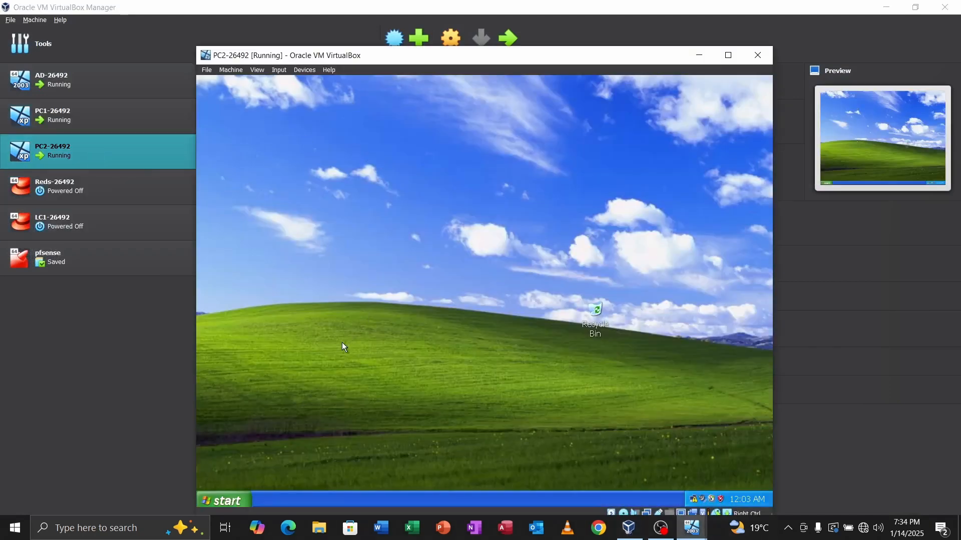
key(super+r)
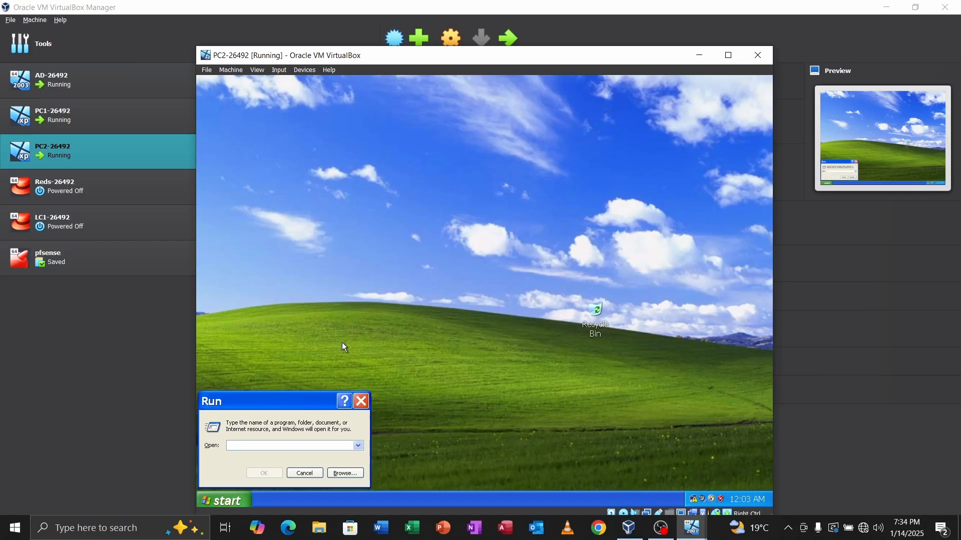
text(ncpa.cpl)
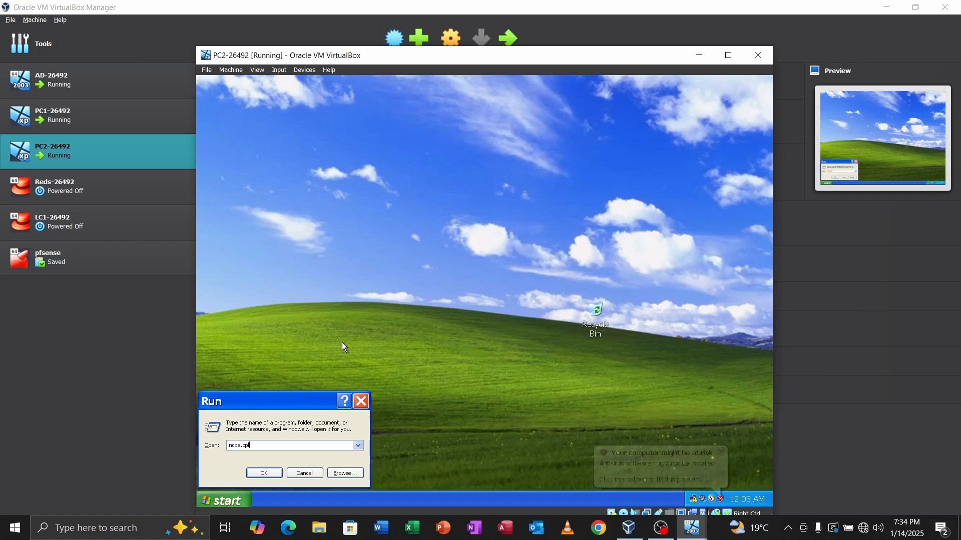
key(Return)
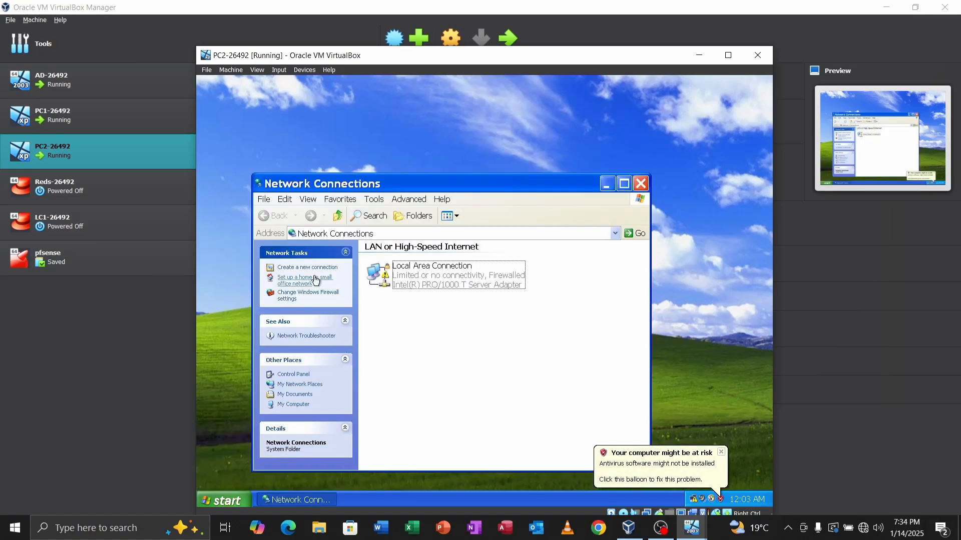
Step: Turn Windows Firewall off on PC2
click(291, 299)
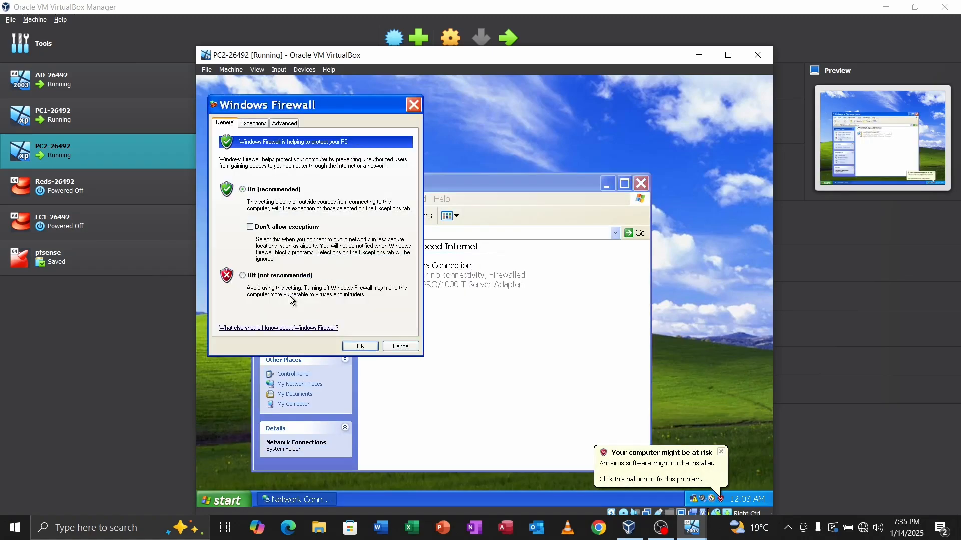
click(242, 275)
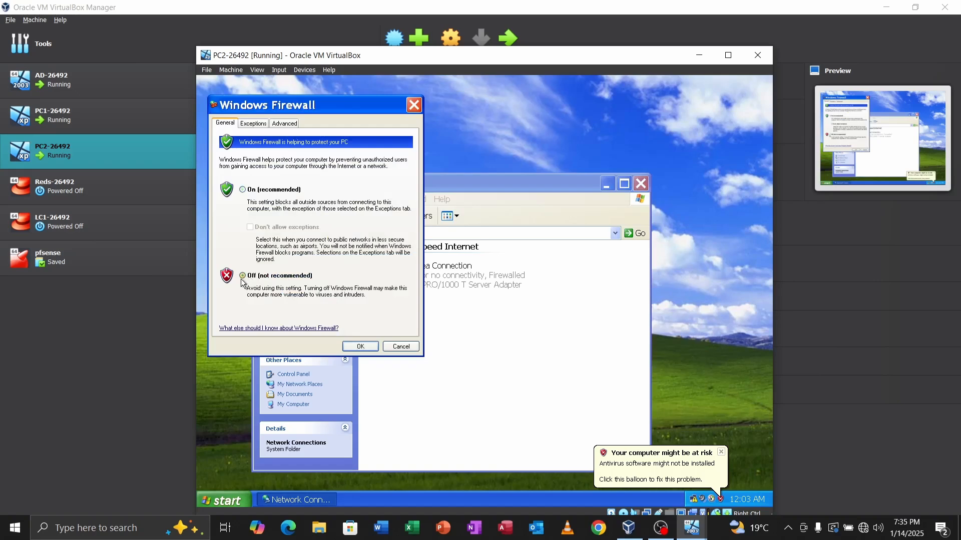
click(356, 347)
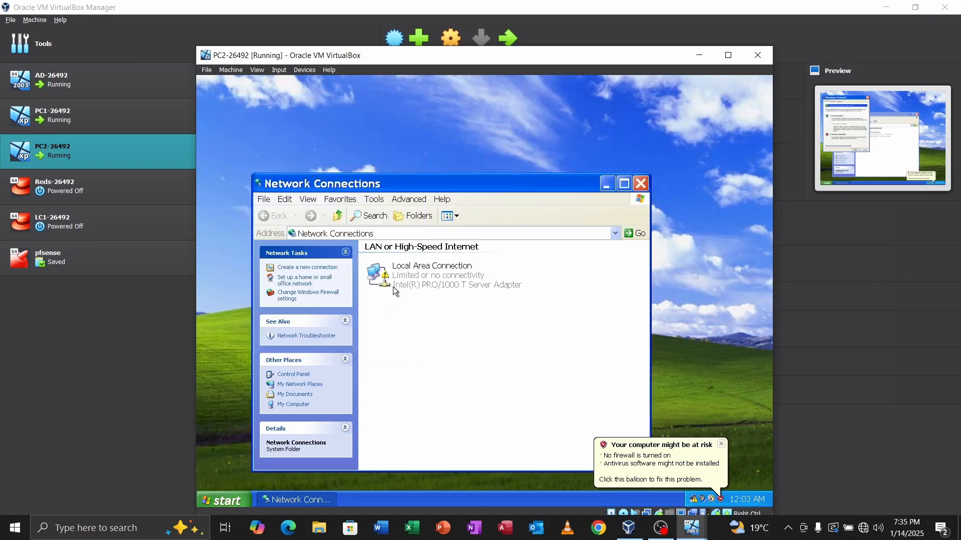
Step: Give PC2's Local Area Connection static IP 192.168.10.5, mask 255.255.255.0, gateway 192.168.10.1, DNS 192.168.10.10 and 172.0.0.1
right_click(405, 276)
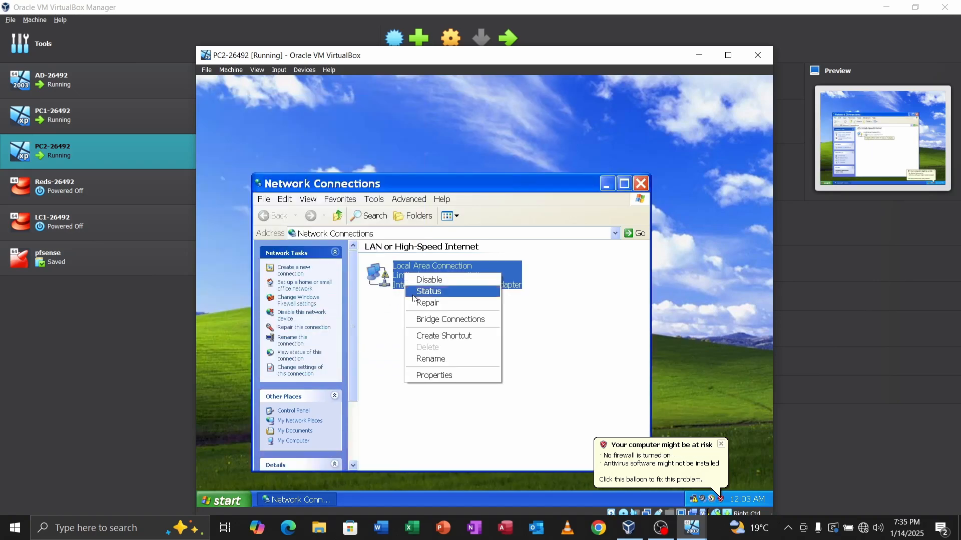
click(431, 375)
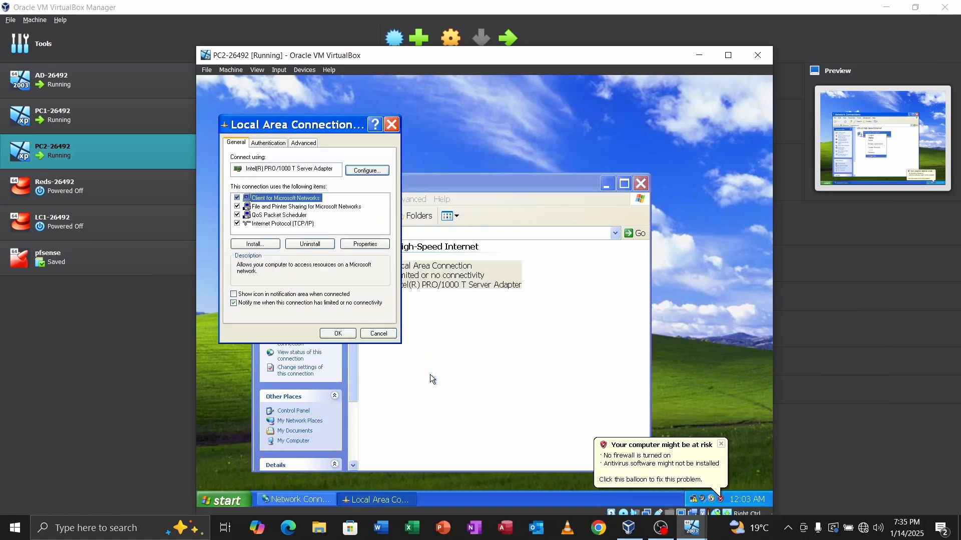
click(278, 224)
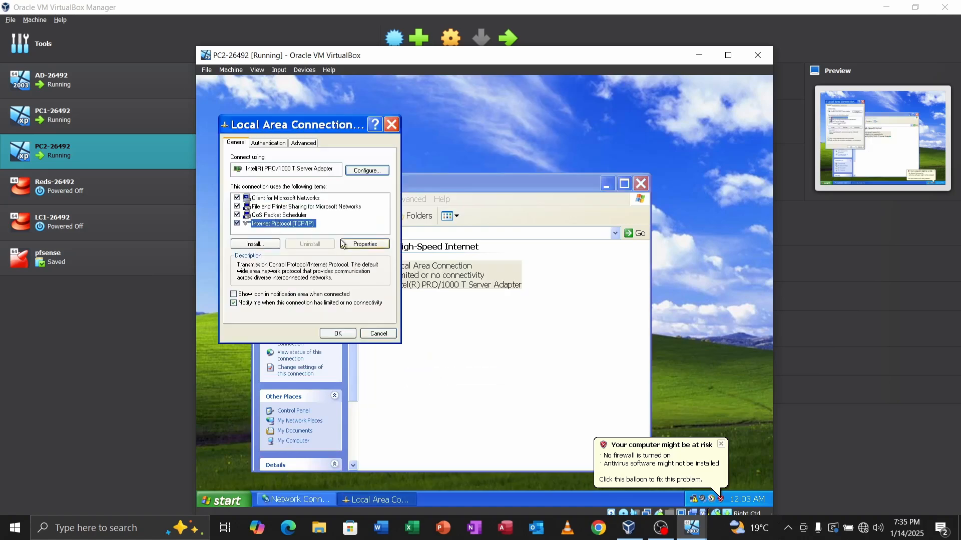
click(365, 244)
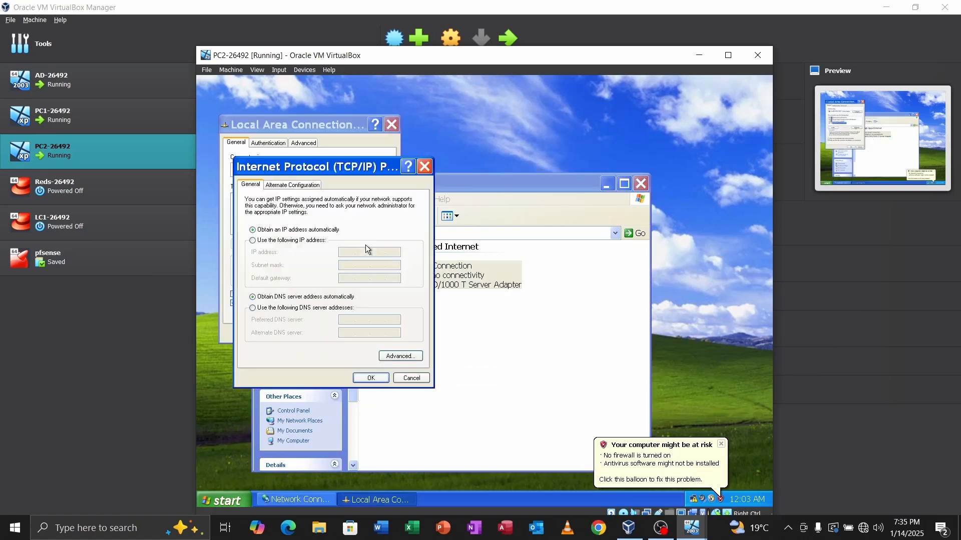
click(282, 242)
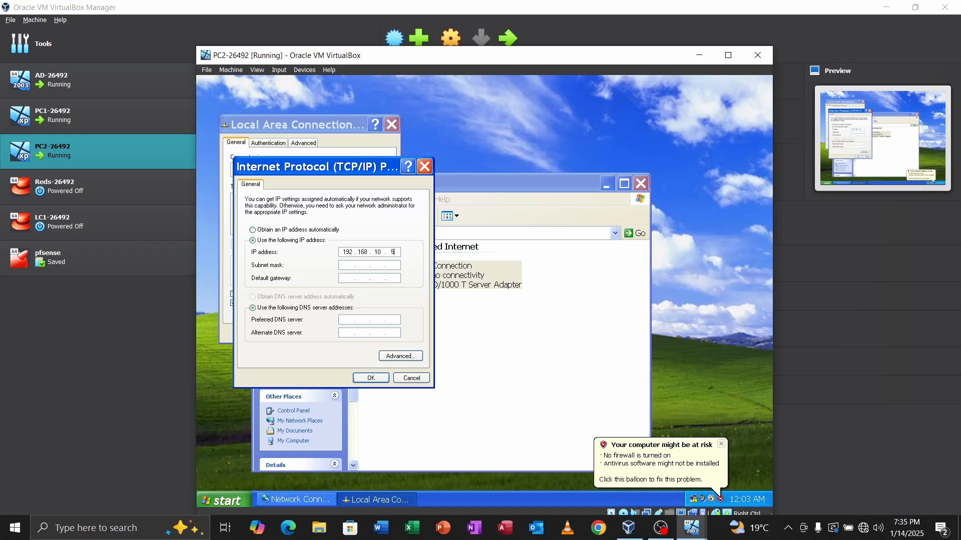
click(344, 265)
click(345, 318)
text(192 . 16)
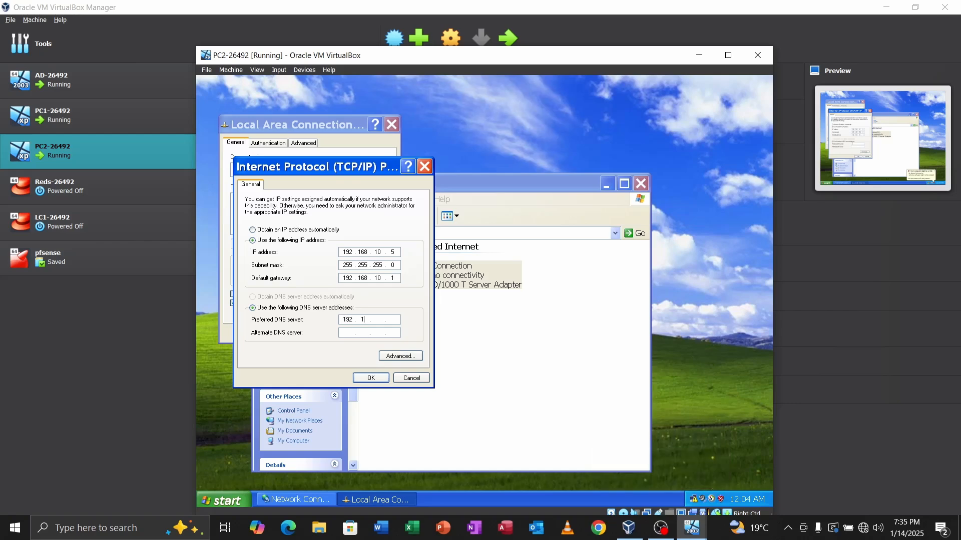
text(8 . 10 . 10)
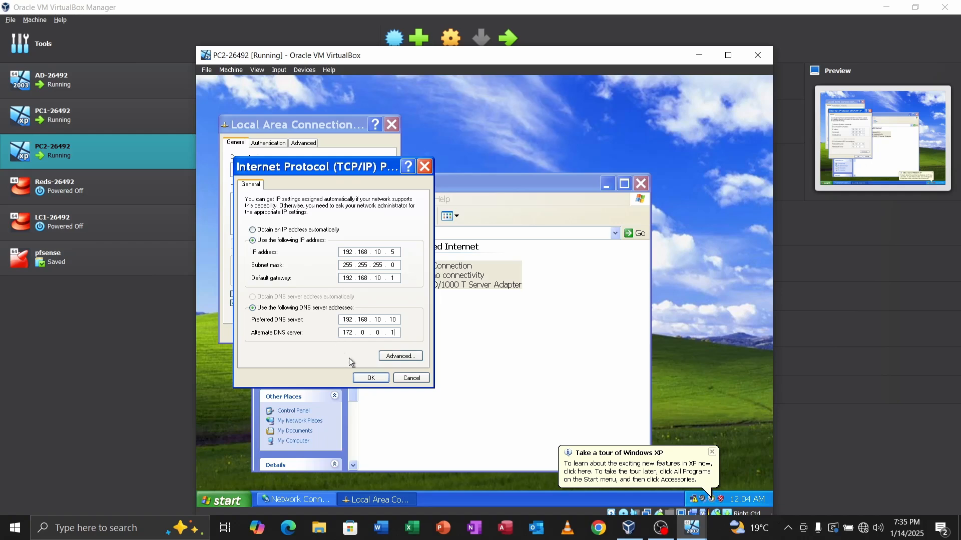
click(368, 379)
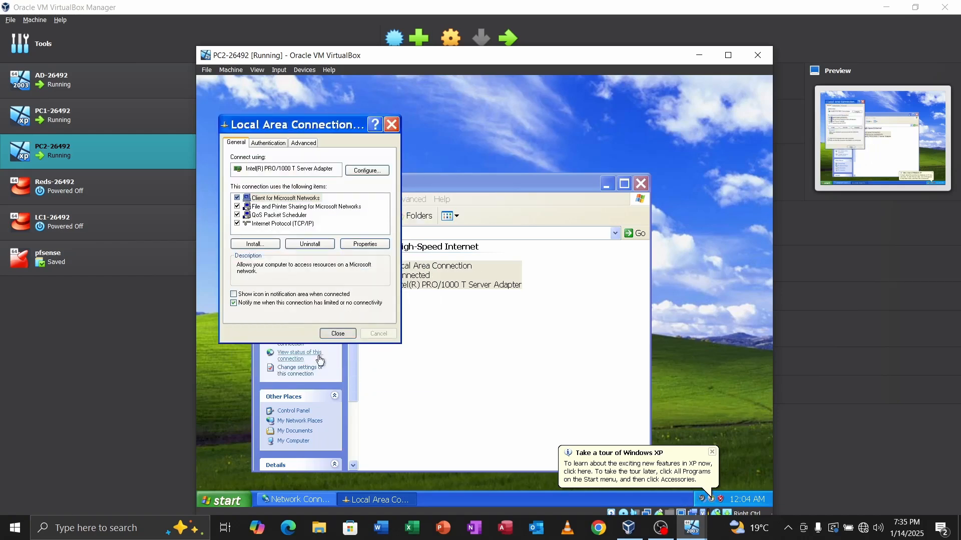
Step: In PC2's Computer Name settings, choose Domain membership and enter cnet
click(230, 500)
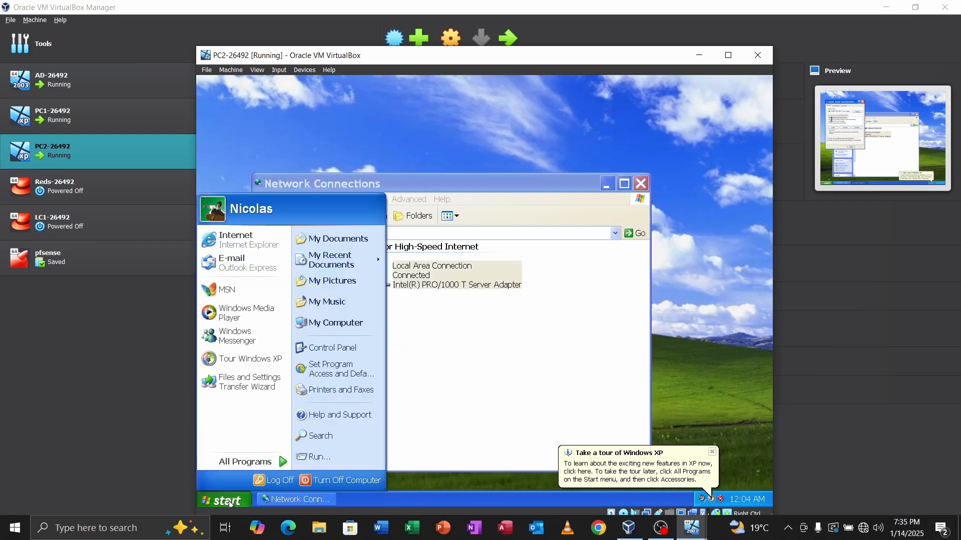
right_click(333, 324)
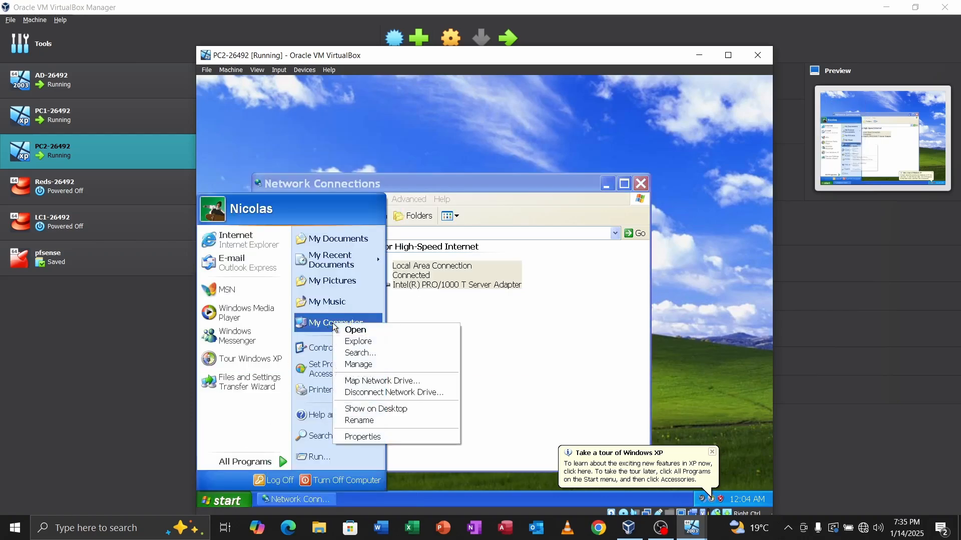
click(373, 437)
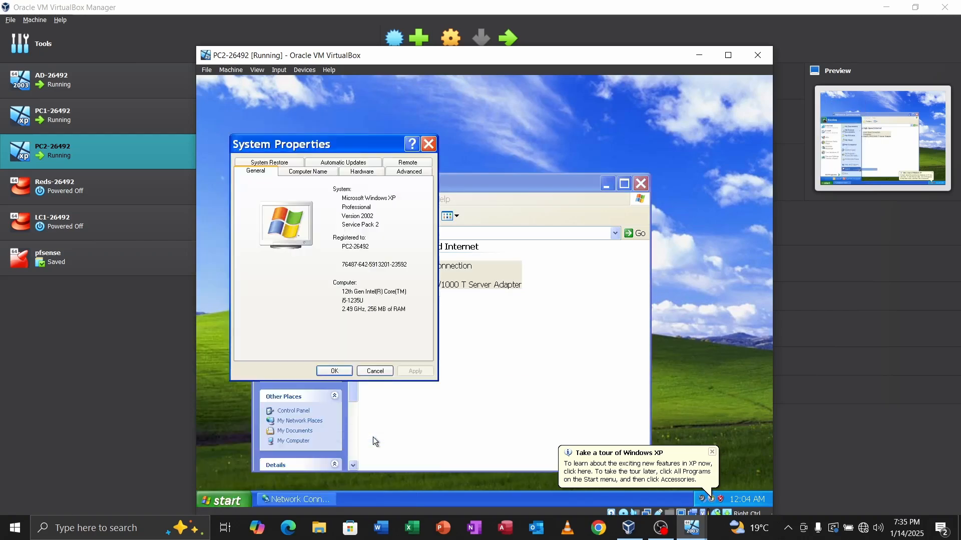
click(307, 172)
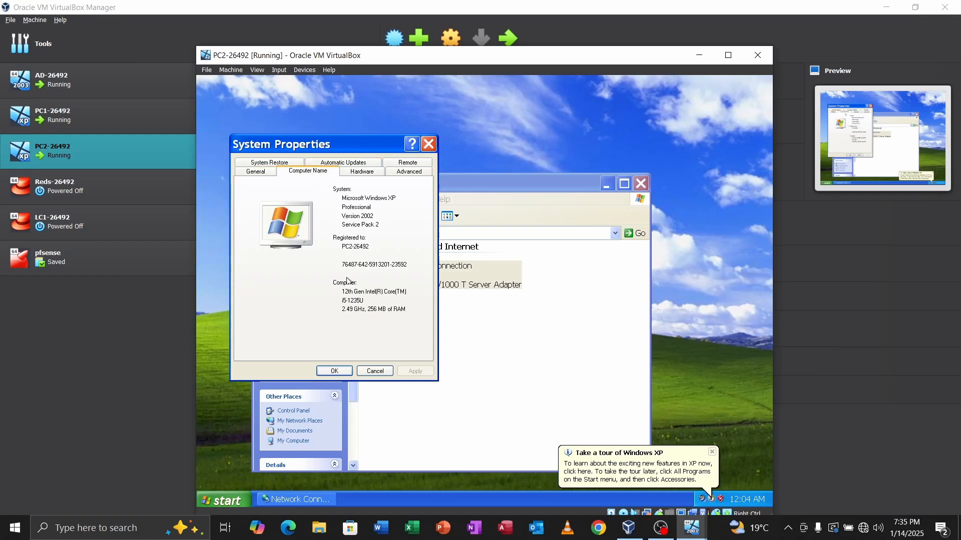
click(401, 295)
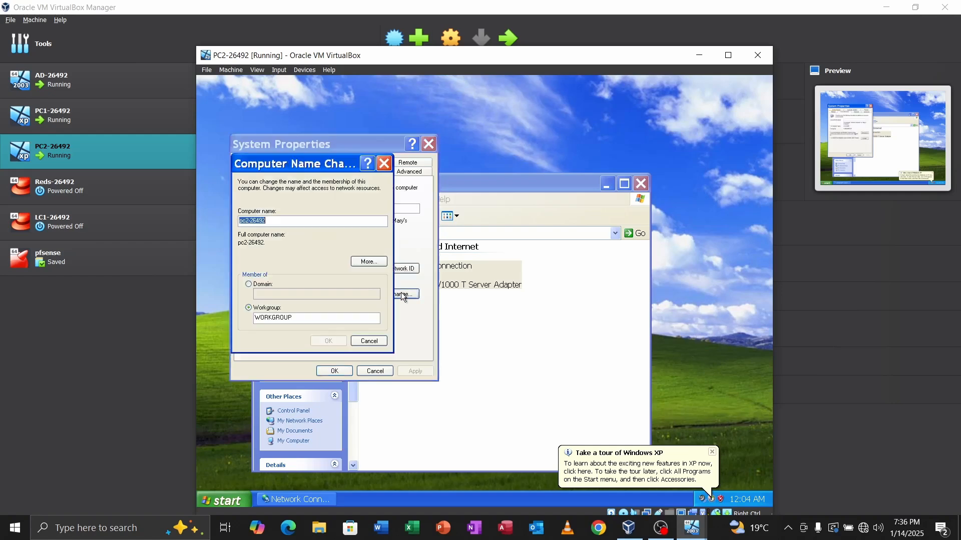
click(266, 284)
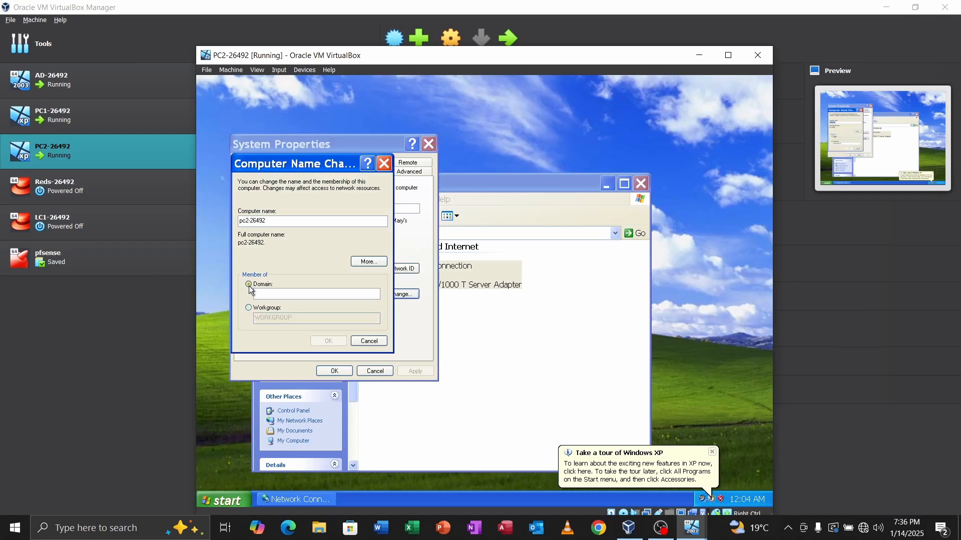
text(cnet)
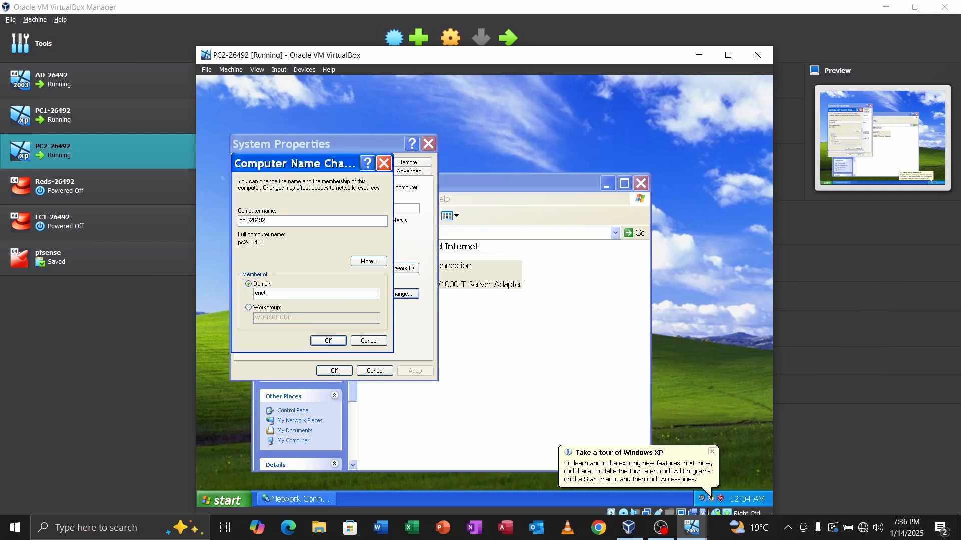
key(Return)
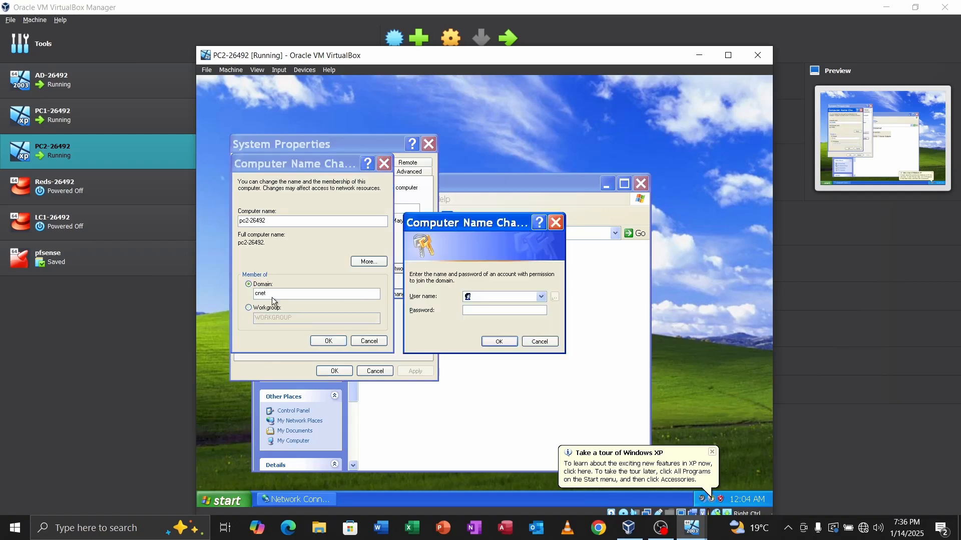
Step: Supply the Administrator user name and password to authorize the domain join
key(Caps_Lock)
text(A)
key(Caps_Lock)
text(dm)
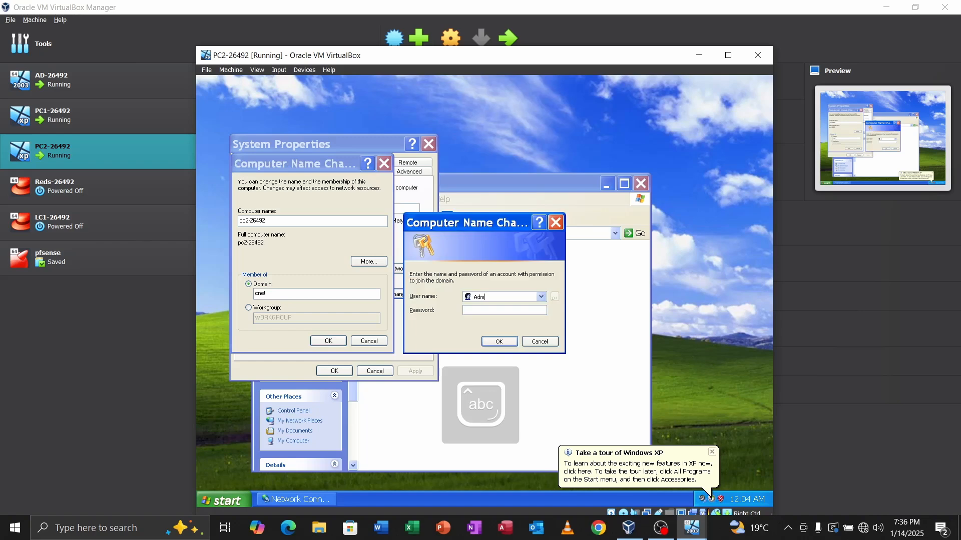
text(inistrator)
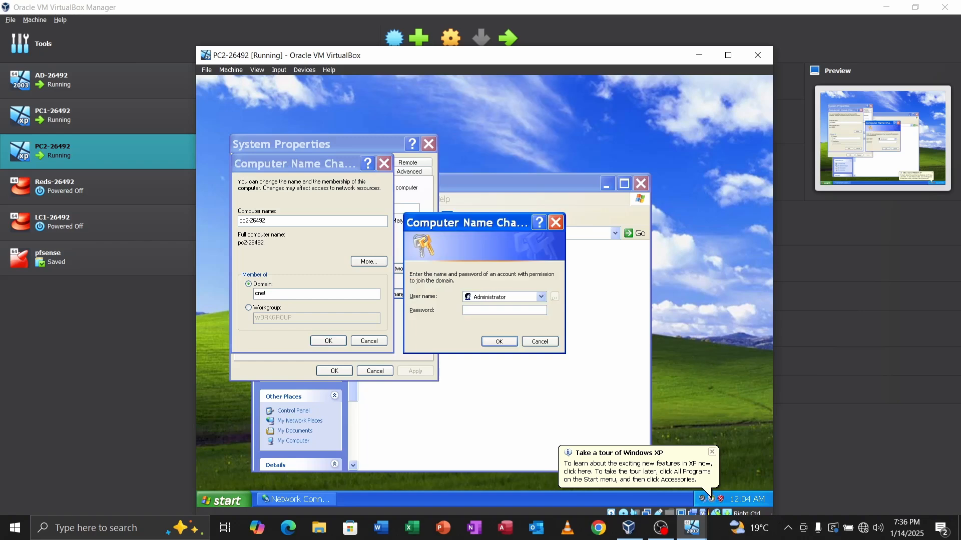
key(Tab)
key(Caps_Lock)
key(Caps_Lock)
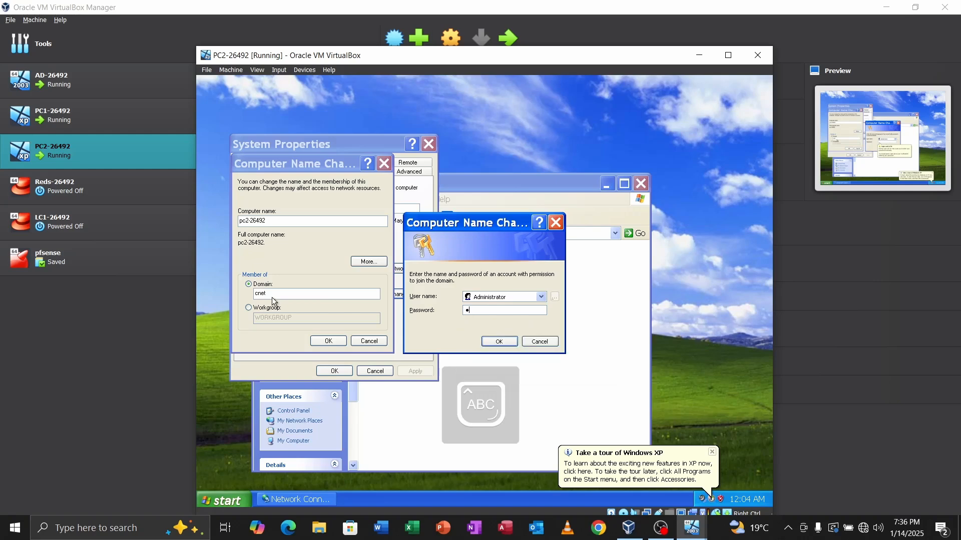
text(***********)
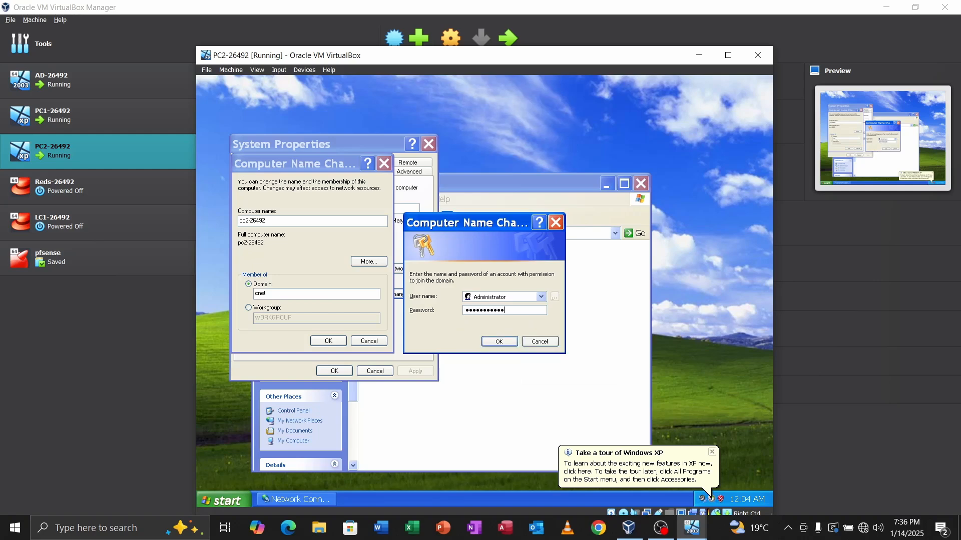
key(Return)
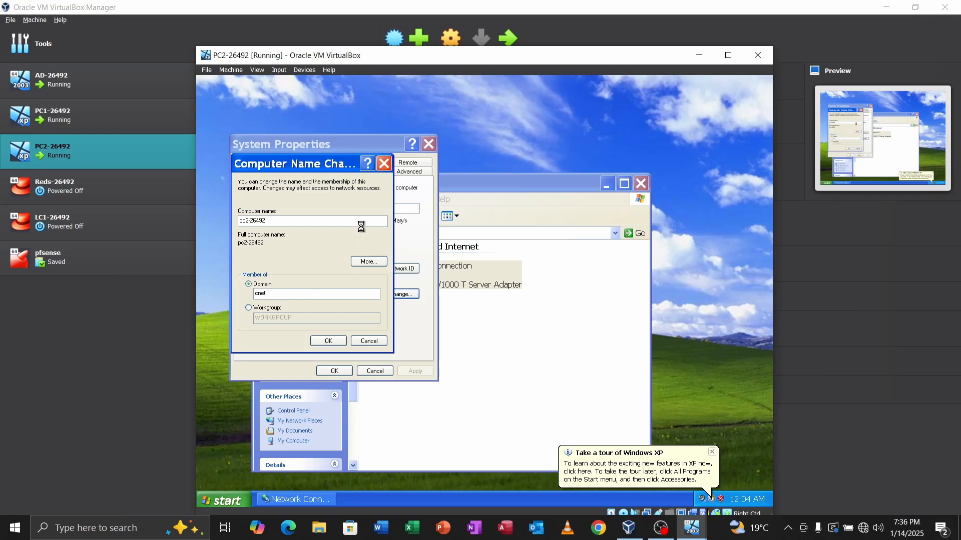
Step: Minimize the VirtualBox Manager and rearrange the PC2 and PC1 machine windows
click(889, 11)
click(887, 8)
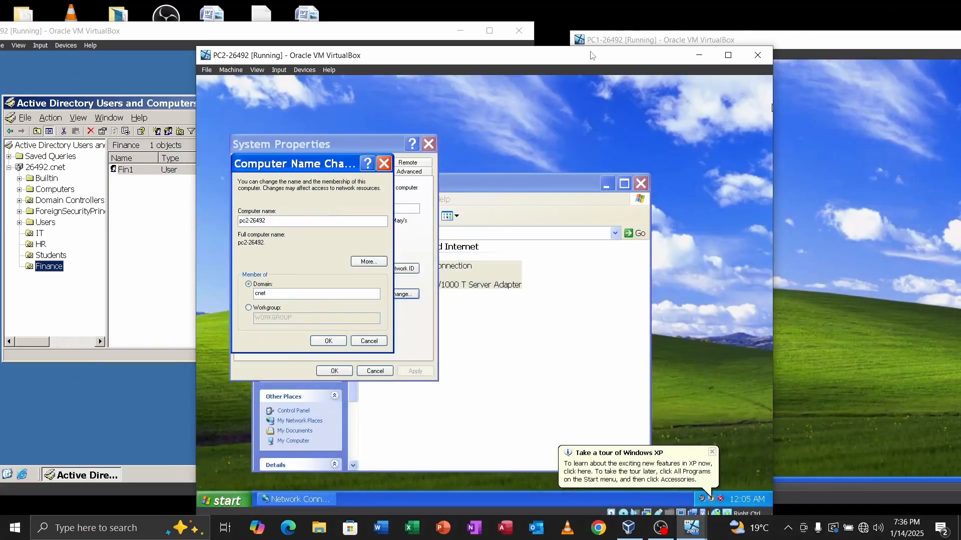
drag(591, 55, 605, 146)
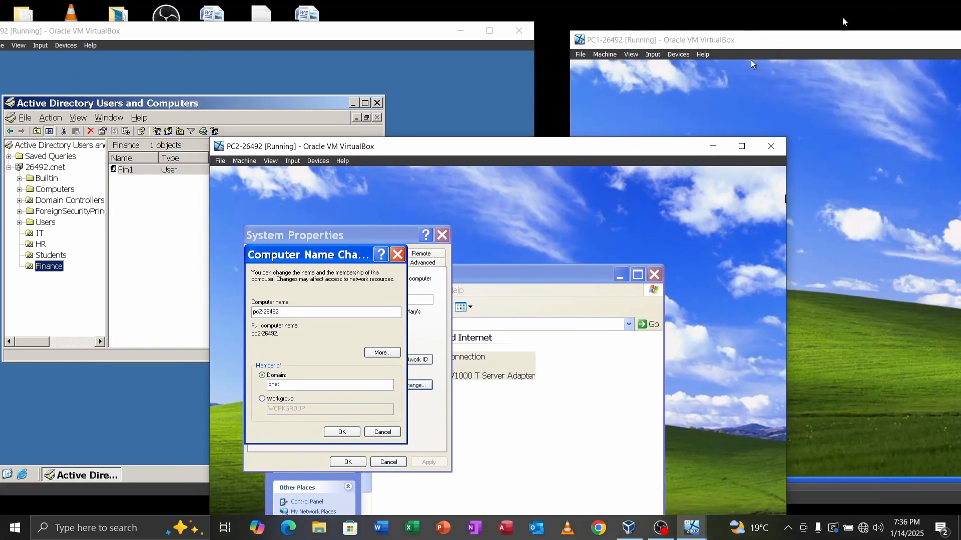
drag(828, 43, 921, 35)
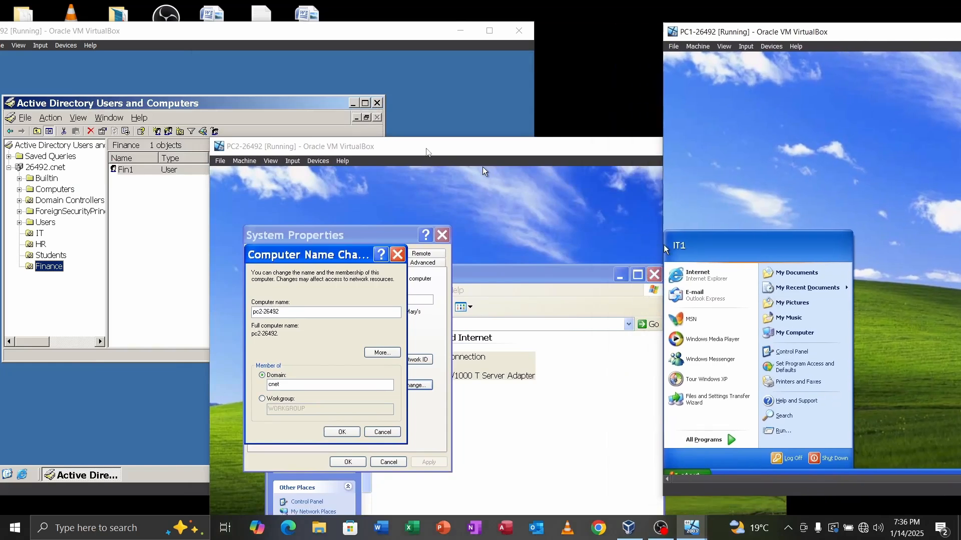
click(427, 149)
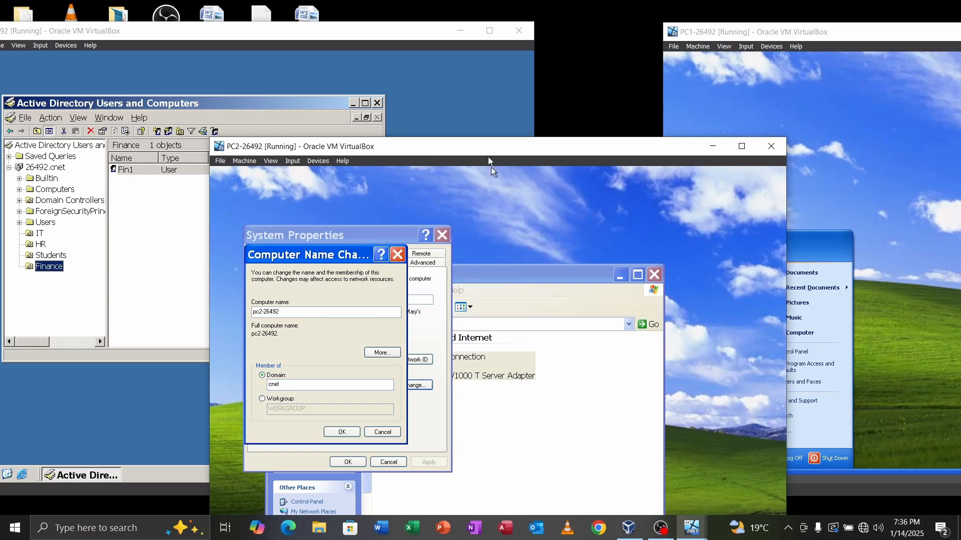
drag(466, 156, 688, 74)
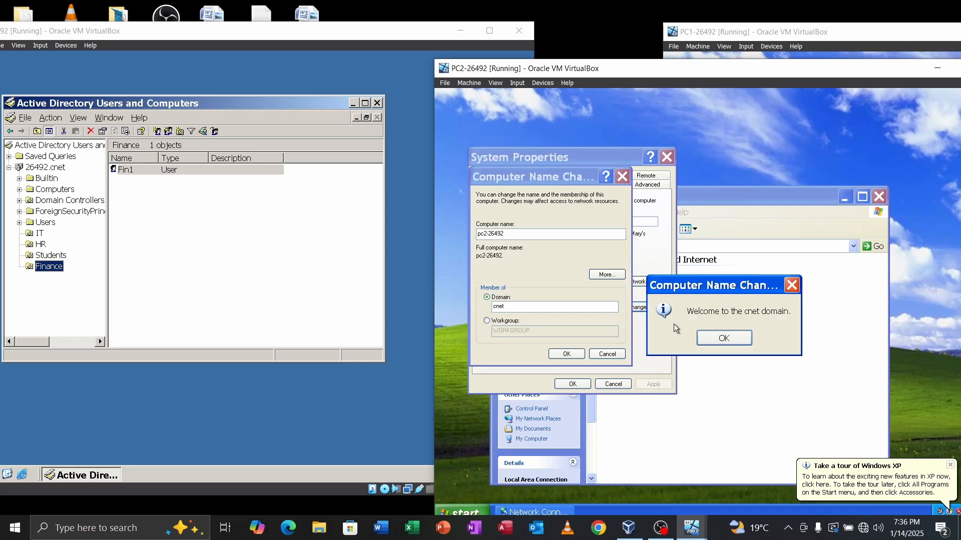
Step: Acknowledge the welcome and restart notices, close System Properties, and restart PC2
click(723, 339)
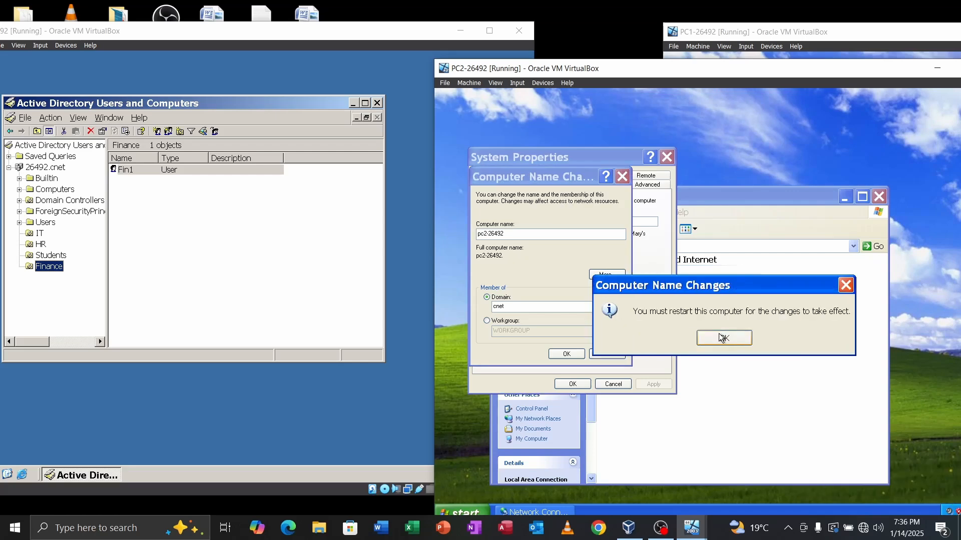
click(721, 339)
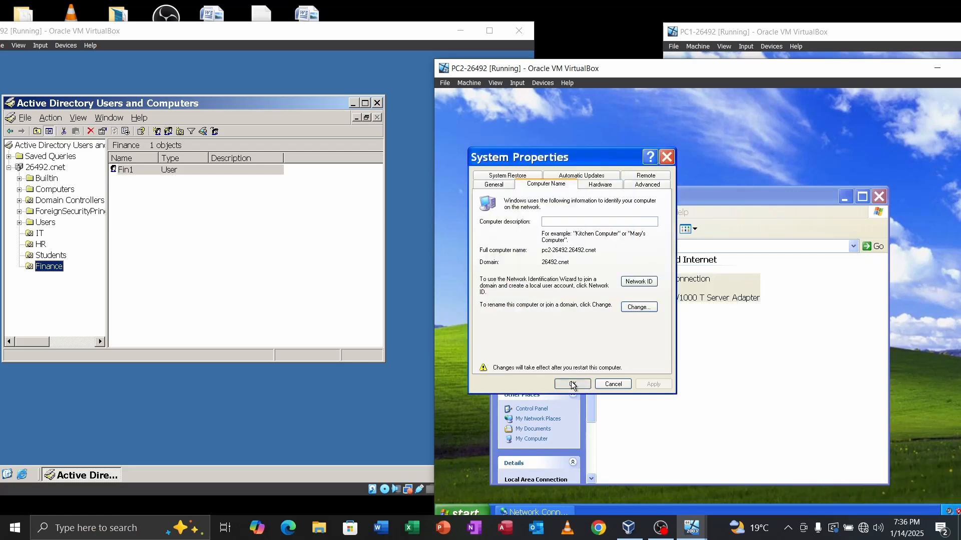
click(572, 384)
click(696, 346)
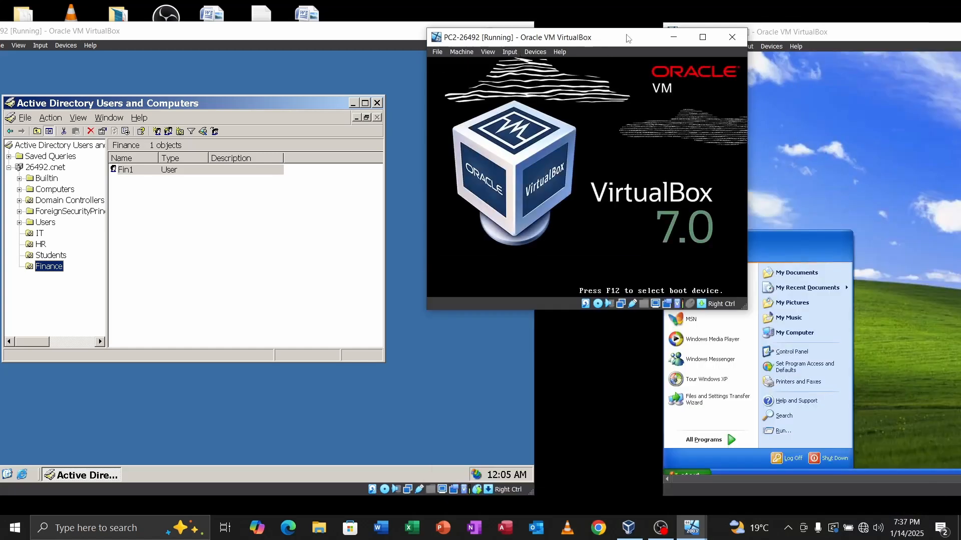
Step: Dismiss the battery warning and send Ctrl-Alt-Del to PC2 via Input > Keyboard
drag(626, 39, 642, 48)
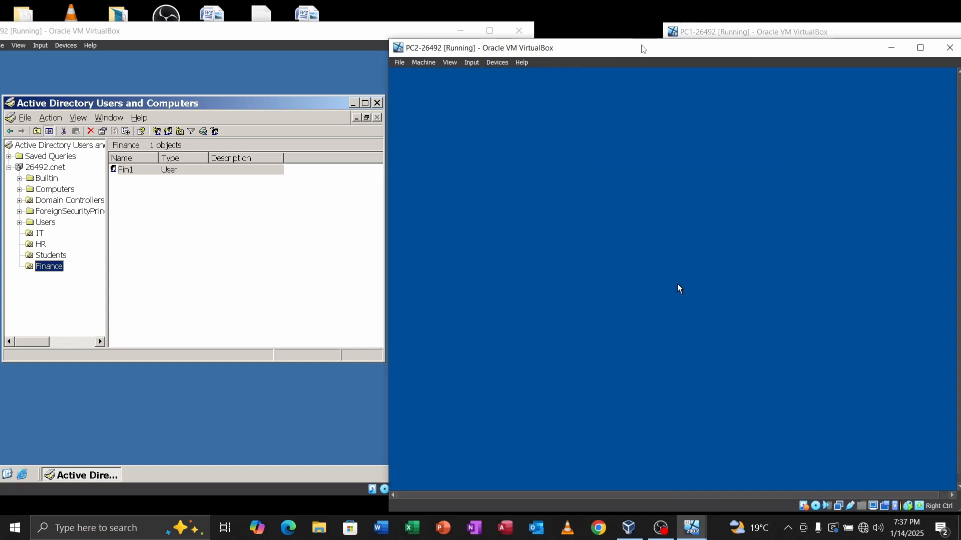
click(683, 320)
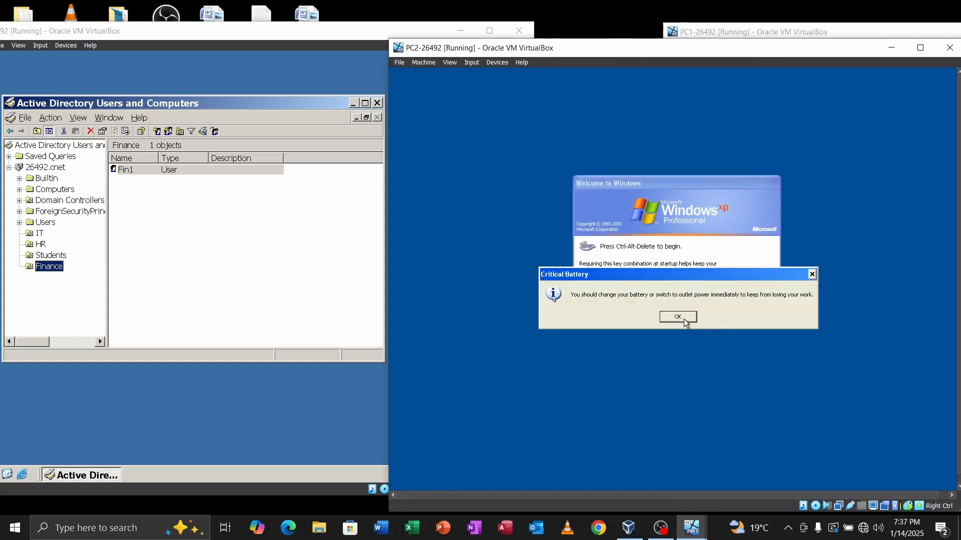
click(684, 320)
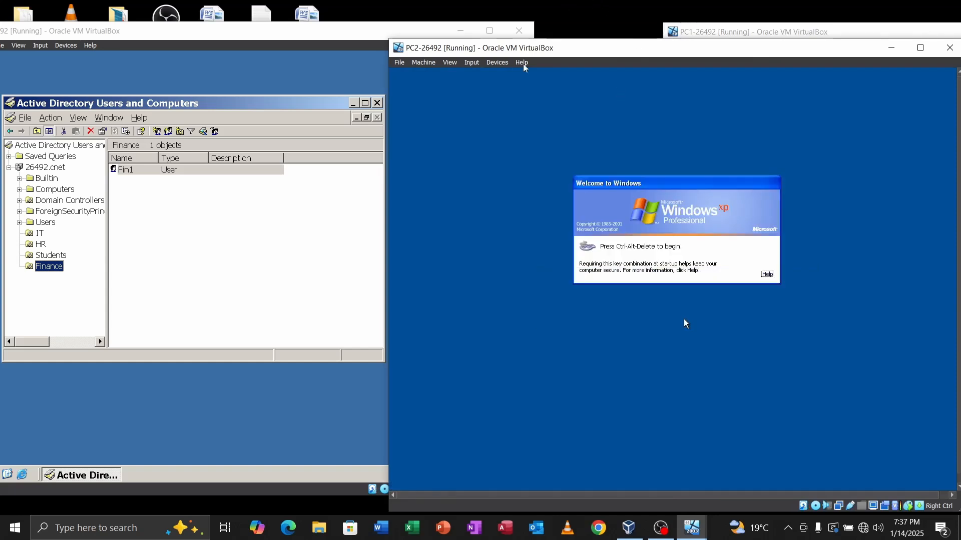
click(478, 66)
mouse_move(492, 78)
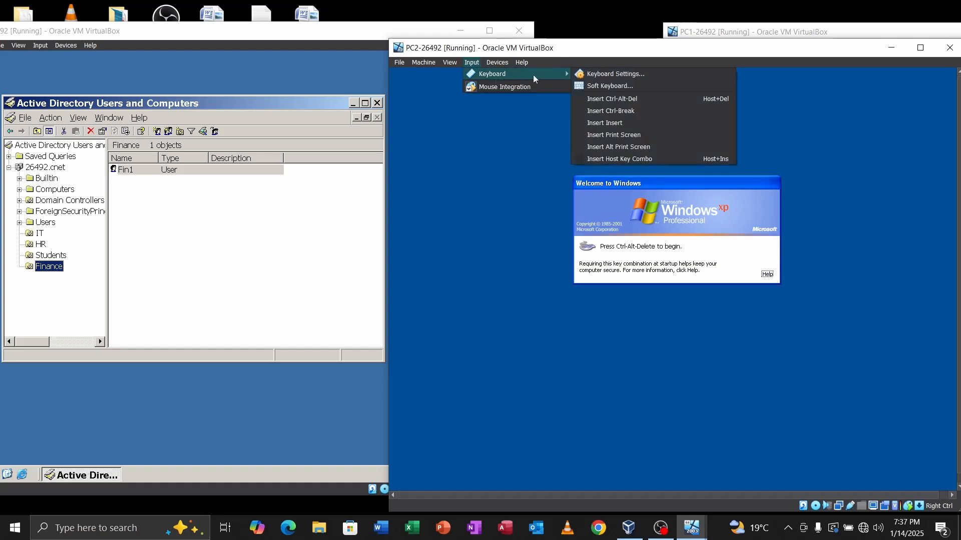
click(621, 100)
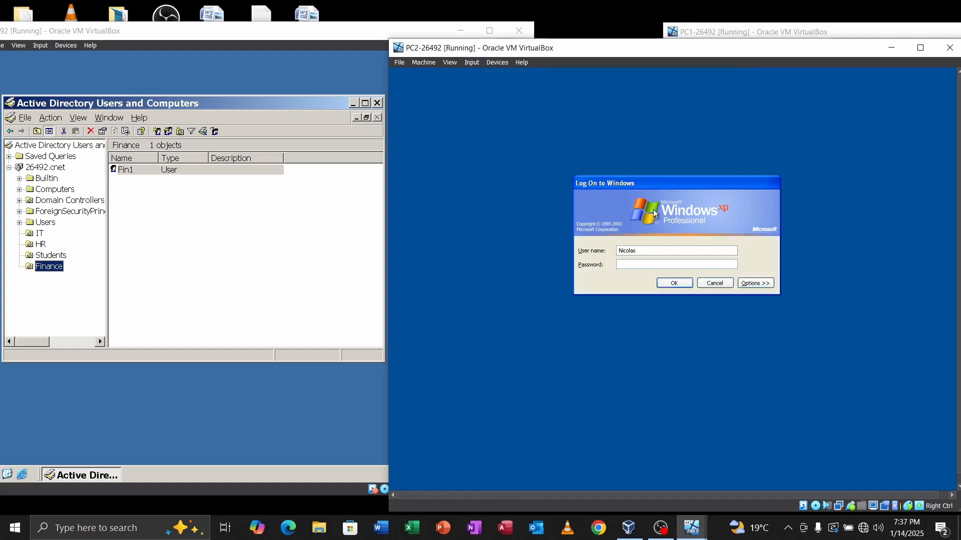
Step: Try logging on as St1 with its password and dismiss the failed-logon message
double_click(640, 248)
key(BackSpace)
key(Caps_Lock)
text(S)
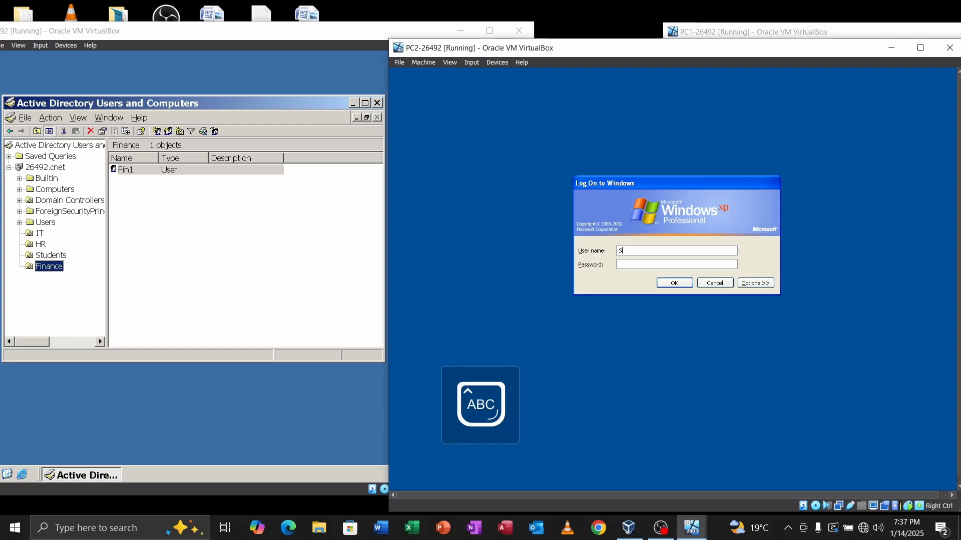
key(Caps_Lock)
text(t1)
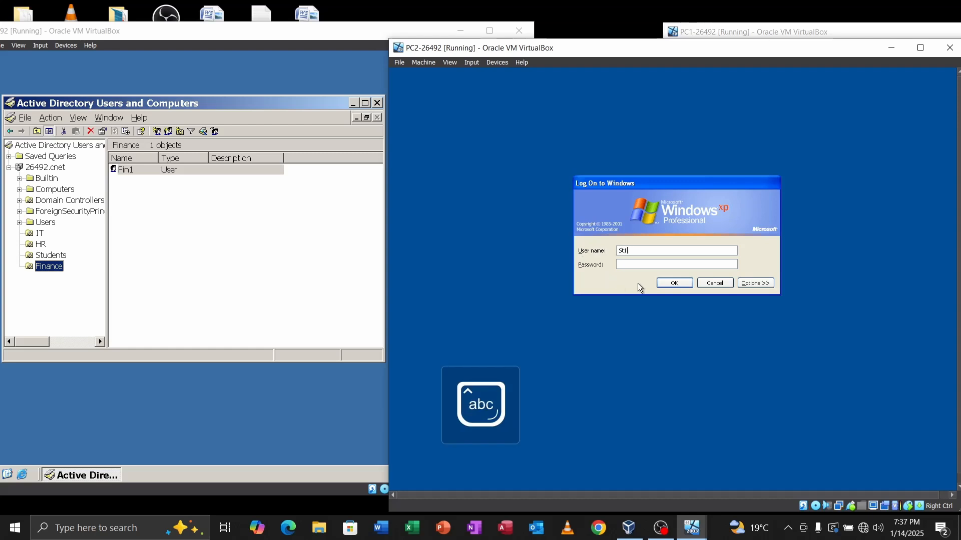
click(634, 265)
key(Caps_Lock)
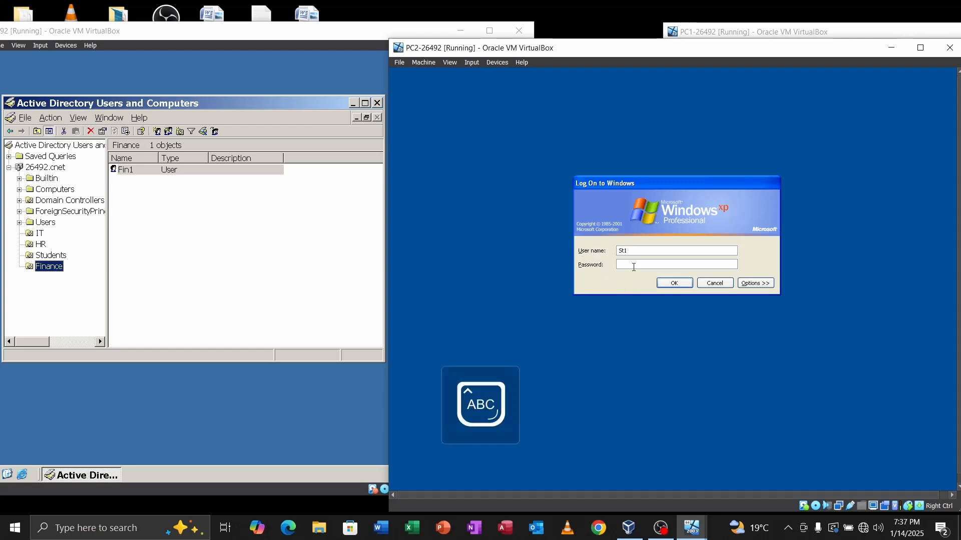
text(●)
key(Caps_Lock)
text(●●●●)
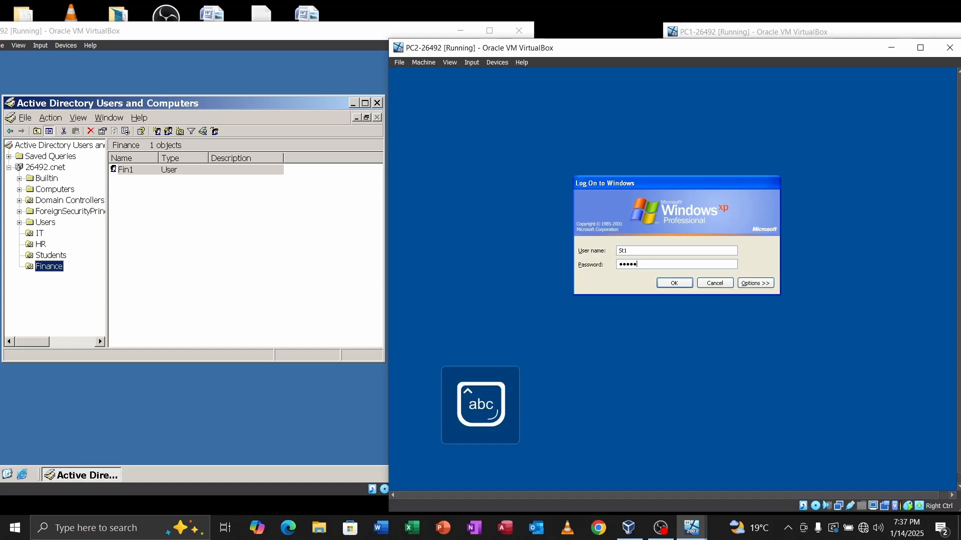
text(●●●●●)
click(673, 285)
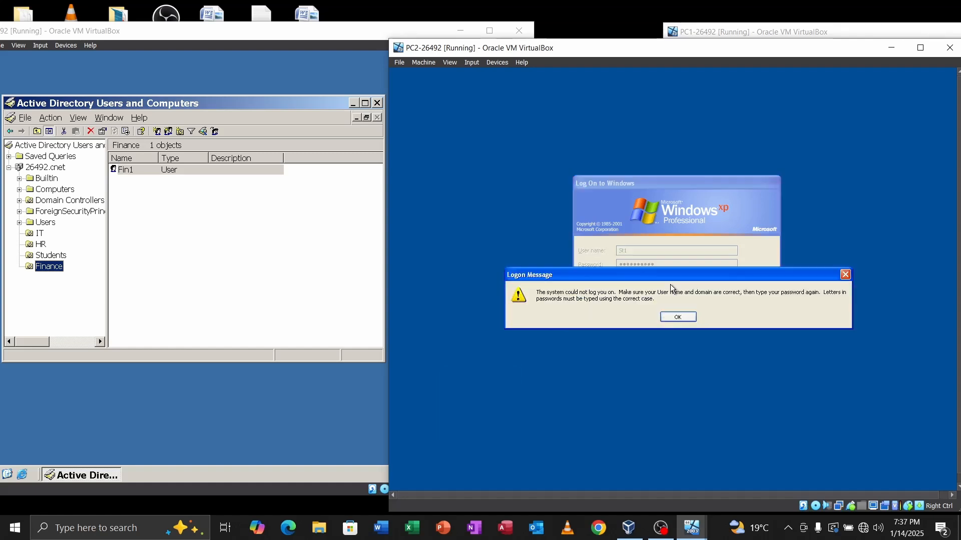
click(674, 317)
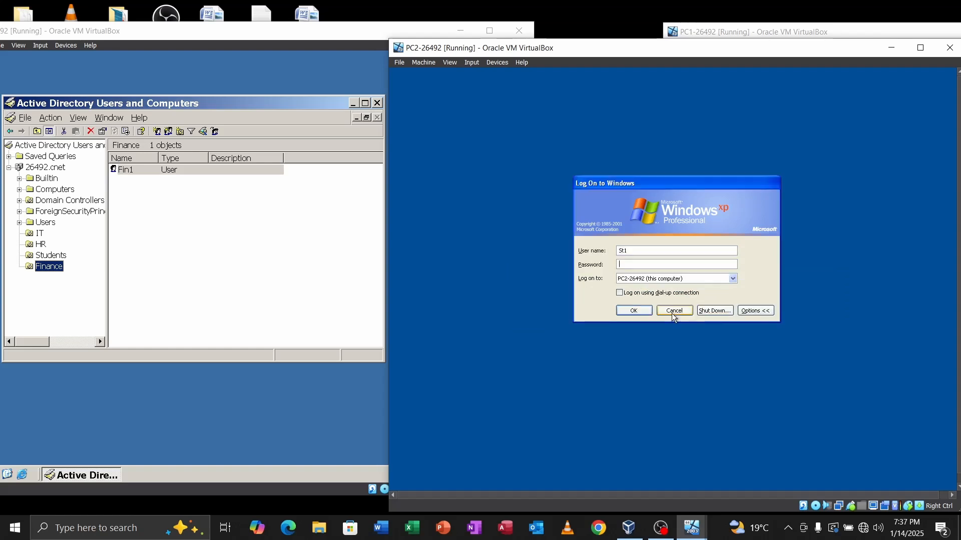
Step: Set Log on to CNET, re-enter St1's password, and submit the logon
click(657, 281)
click(647, 288)
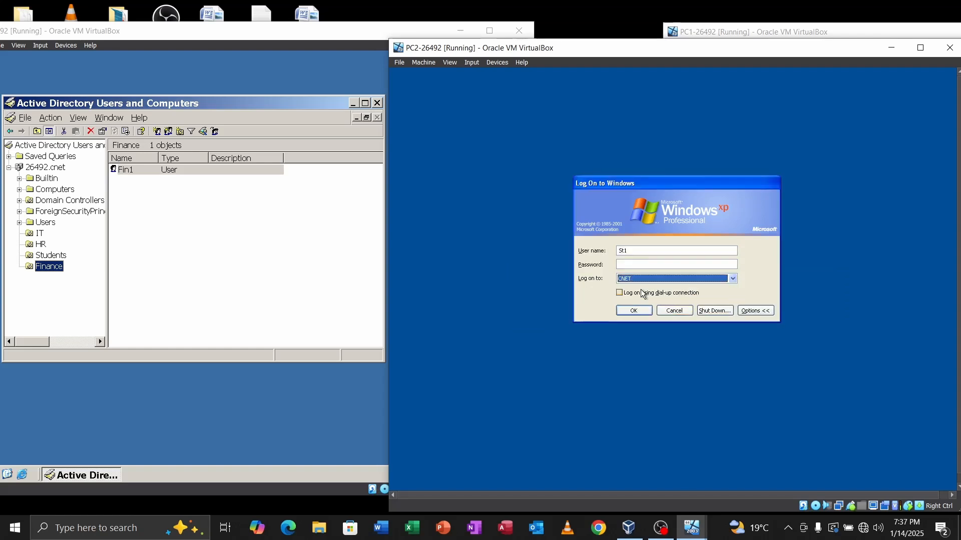
click(624, 263)
key(Caps_Lock)
text(•)
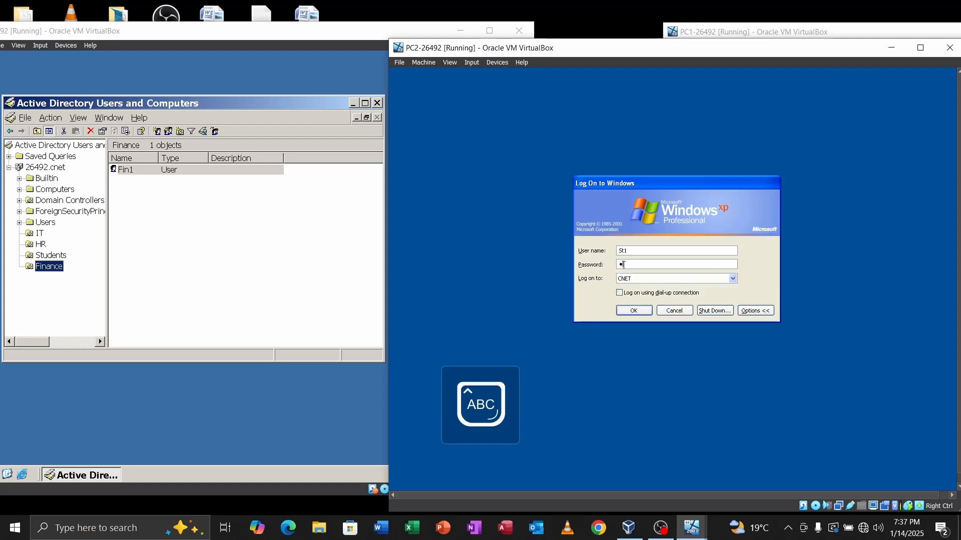
key(Caps_Lock)
text(••••••••)
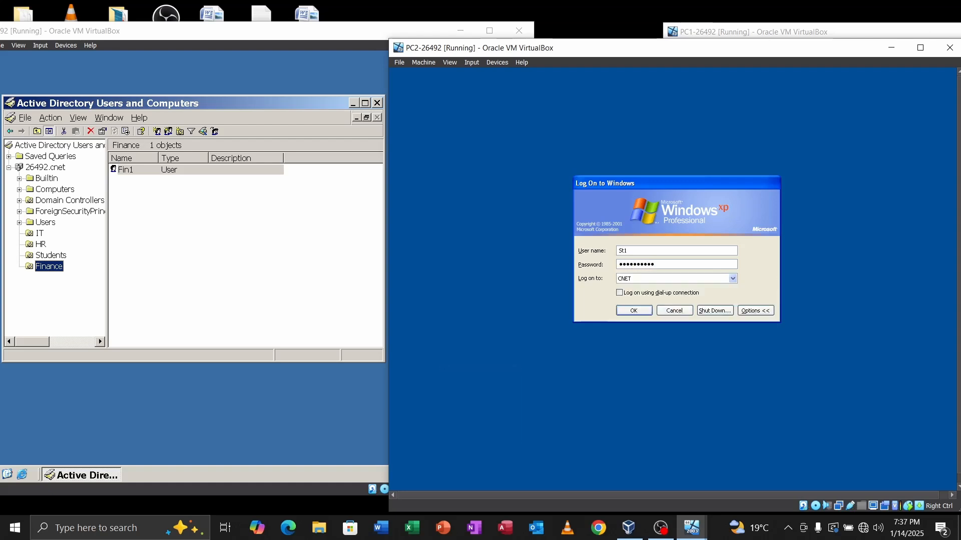
key(Return)
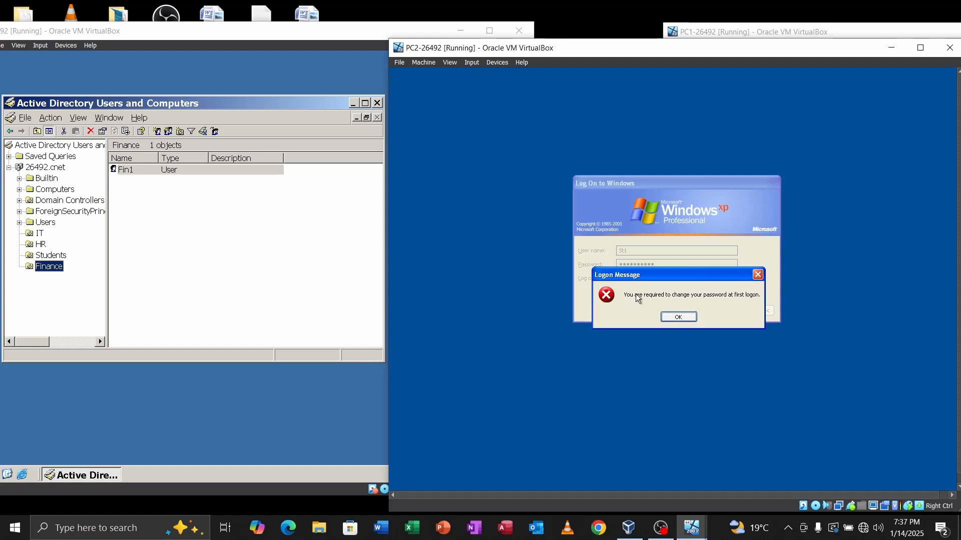
Step: Enter and confirm a new password for St1, then continue to the XP desktop
click(678, 319)
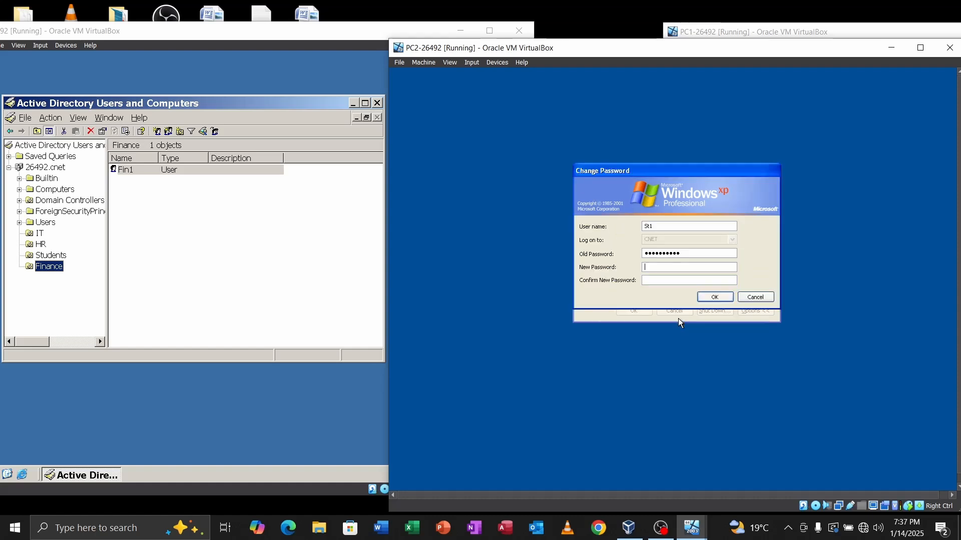
key(Caps_Lock)
text(●)
key(Caps_Lock)
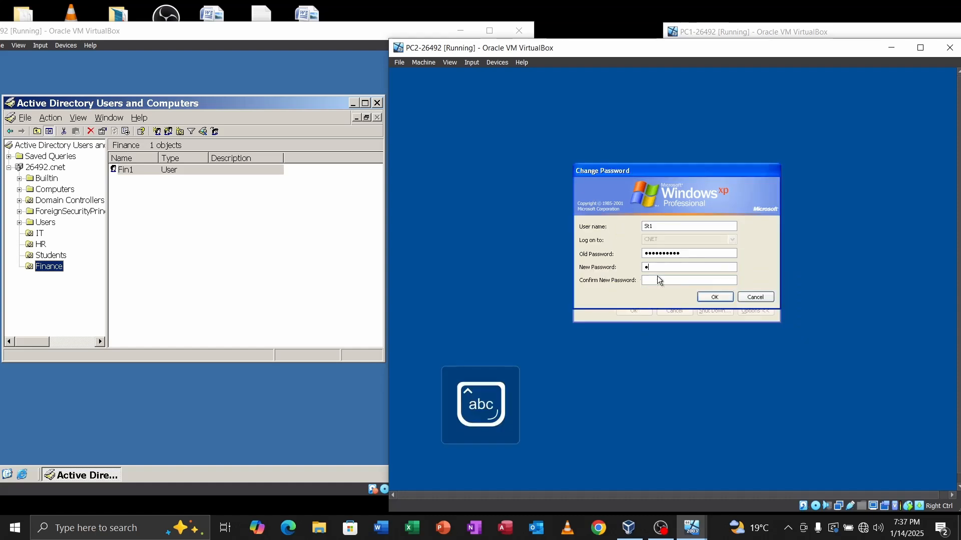
text(●●●●●●●●)
key(Tab)
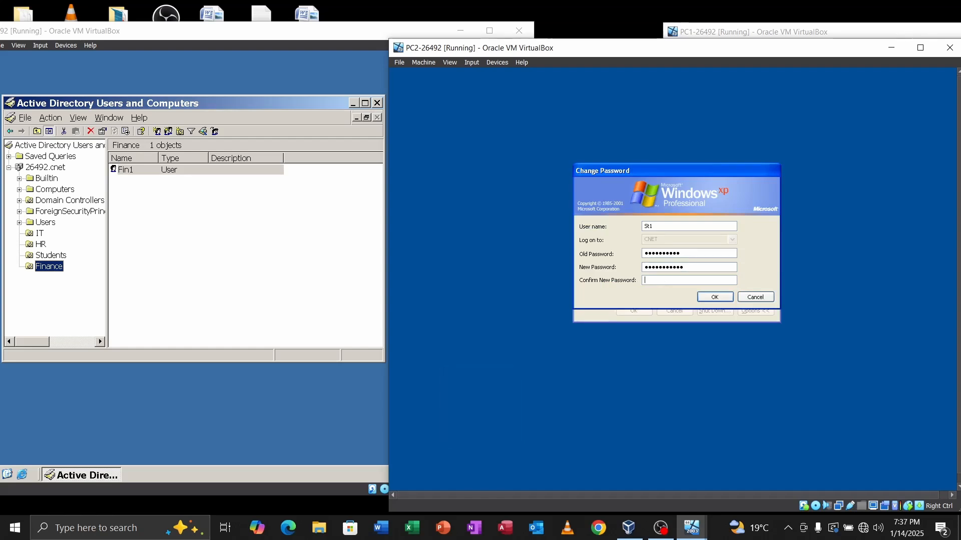
key(Caps_Lock)
text(●)
key(Caps_Lock)
text(●●●●●)
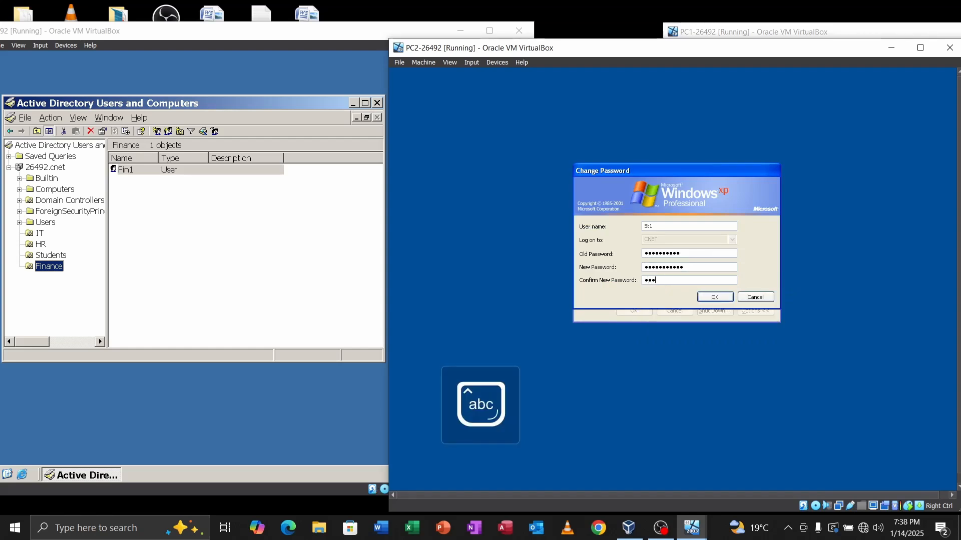
text(●●●●●)
click(716, 299)
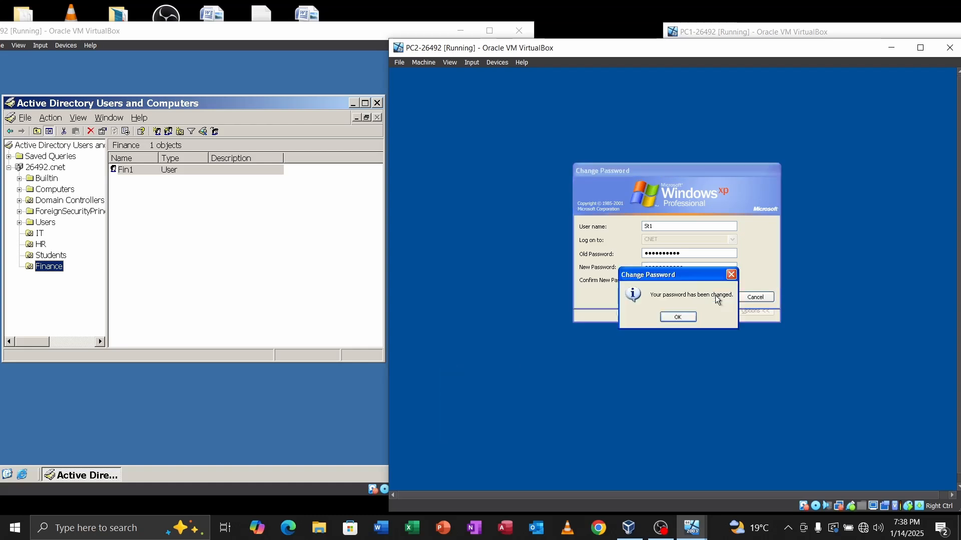
click(675, 318)
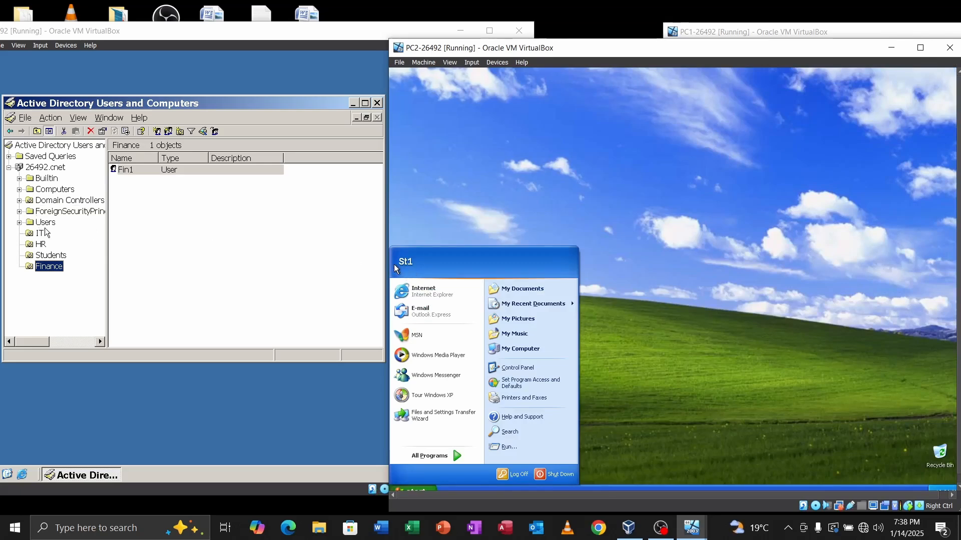
Step: Show St1 under Students in Active Directory and close PC2's Start menu
click(52, 256)
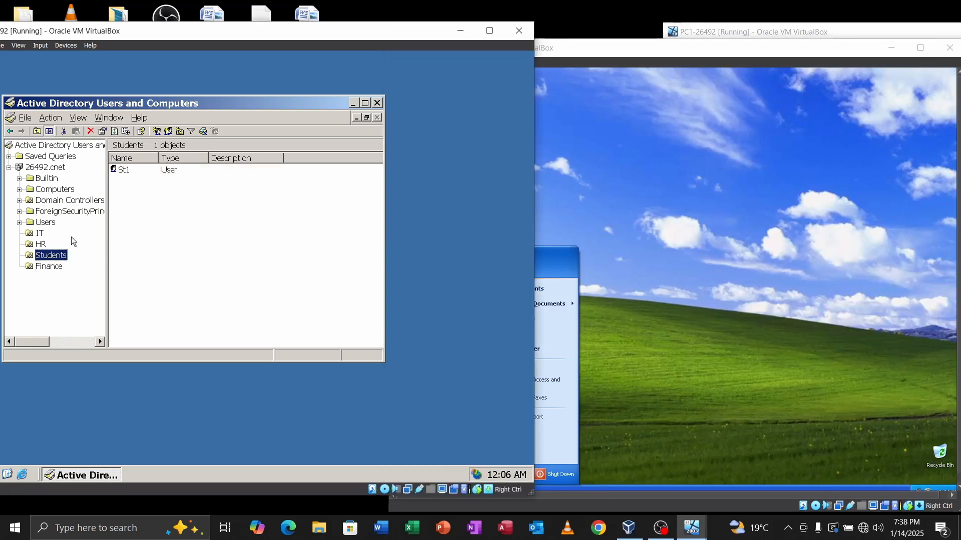
click(607, 226)
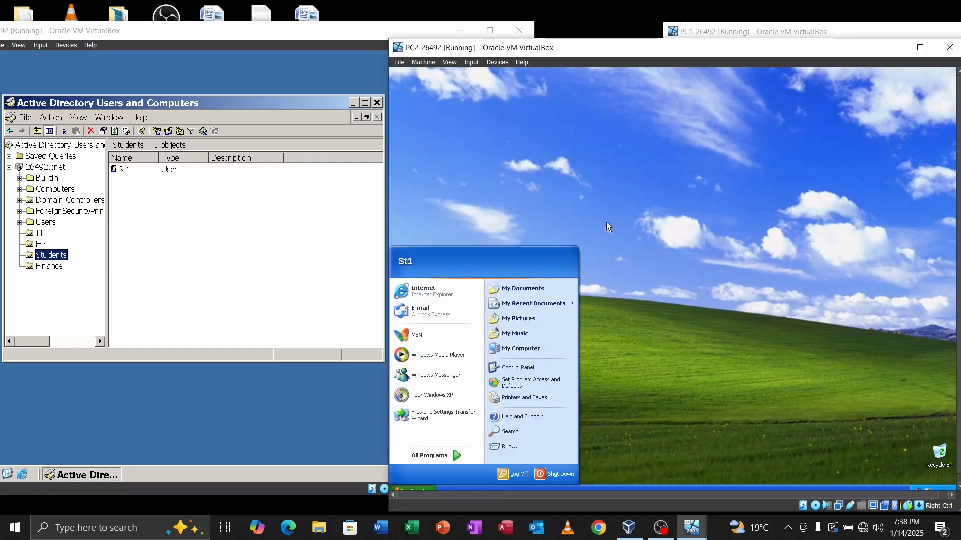
click(606, 223)
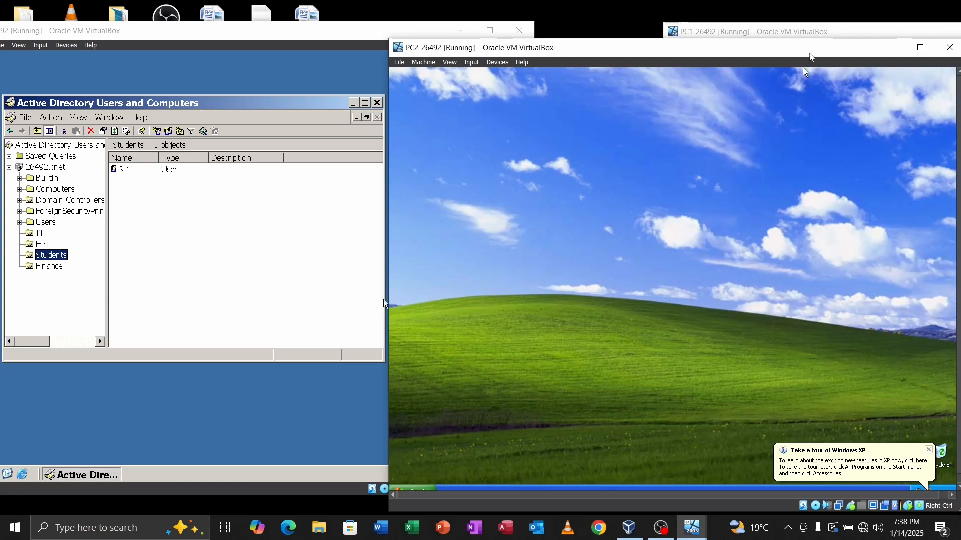
Step: Minimize the PC2 and PC1 machine windows
drag(797, 50, 701, 53)
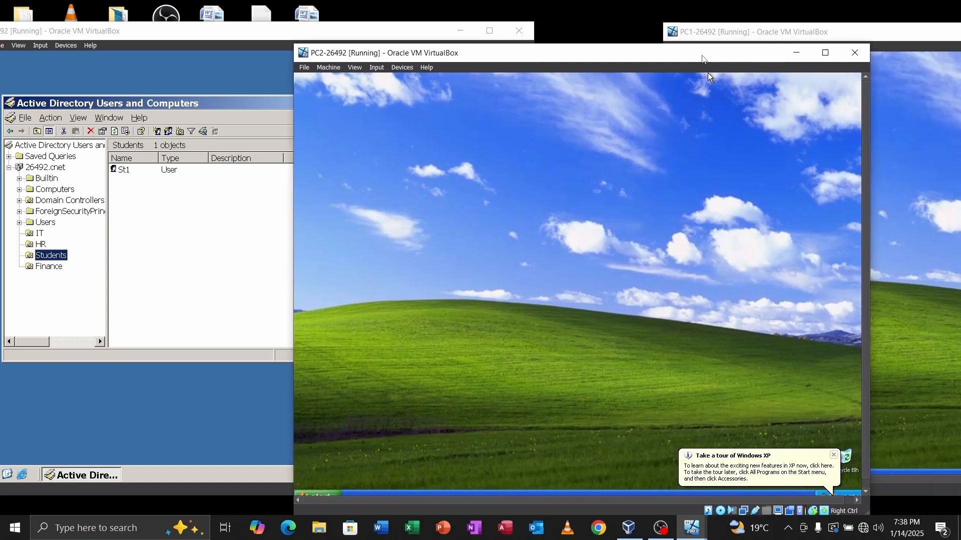
click(792, 50)
drag(861, 35, 478, 69)
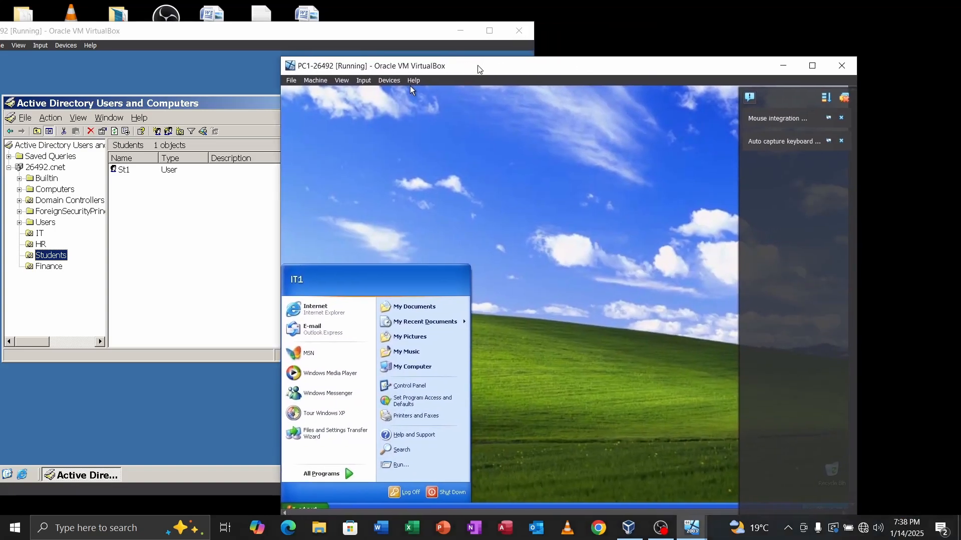
click(783, 65)
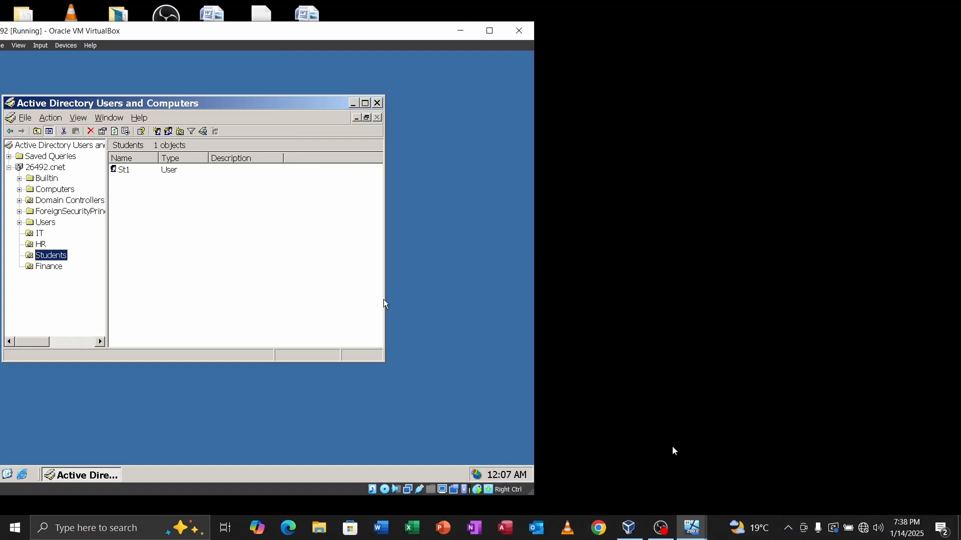